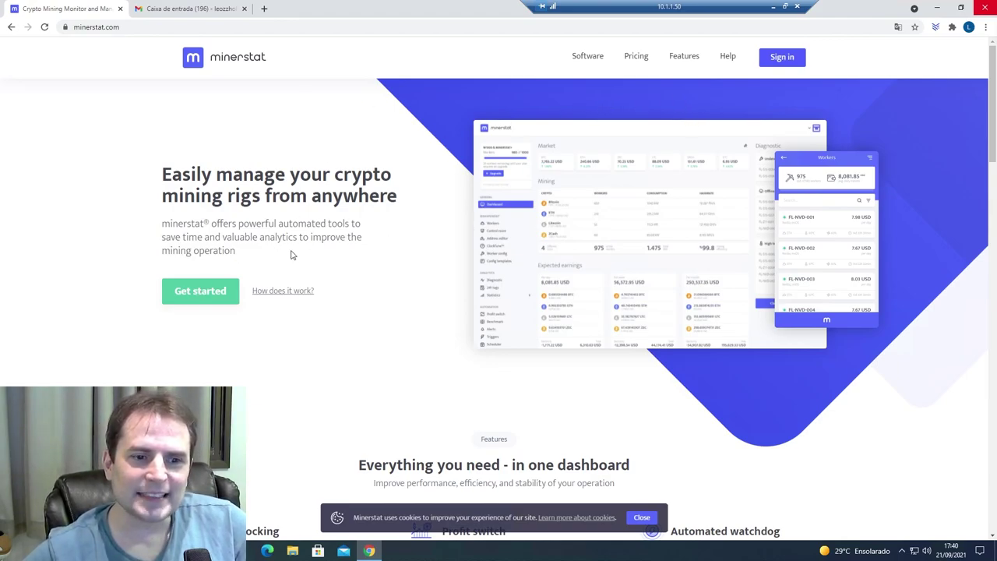
- Register a minerstat account with the user's e-mail, accept the terms and solve the captcha
click(207, 296)
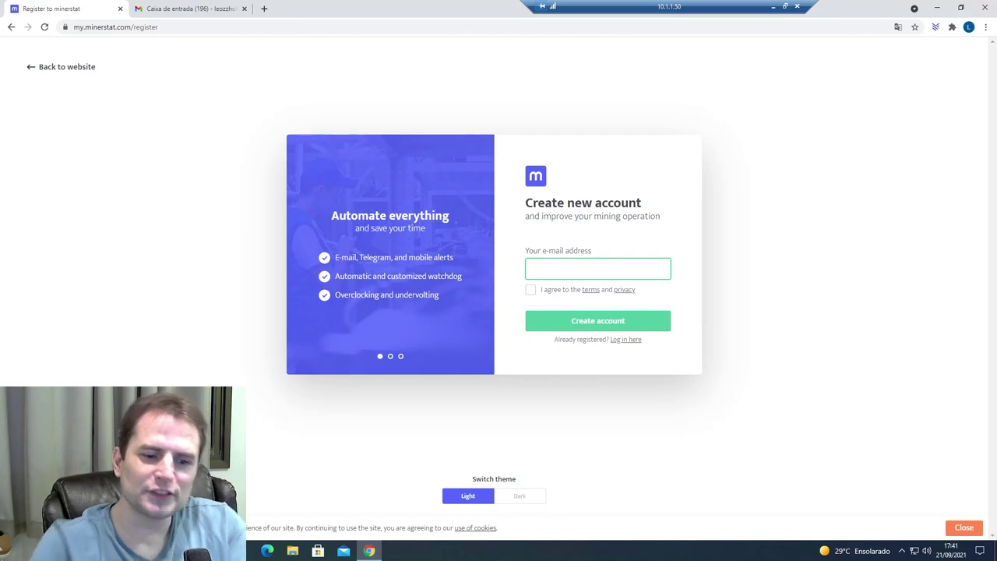
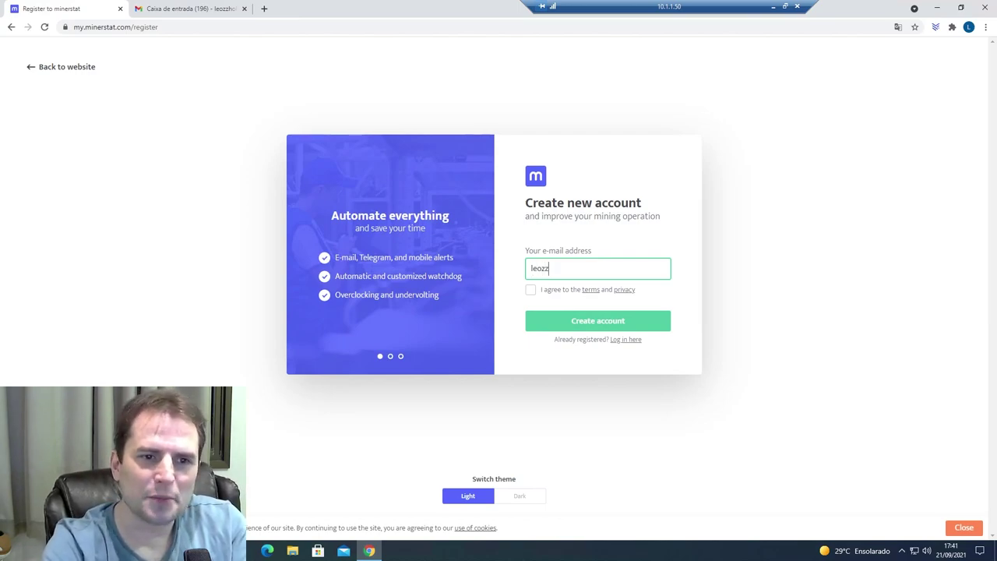
right_click(597, 266)
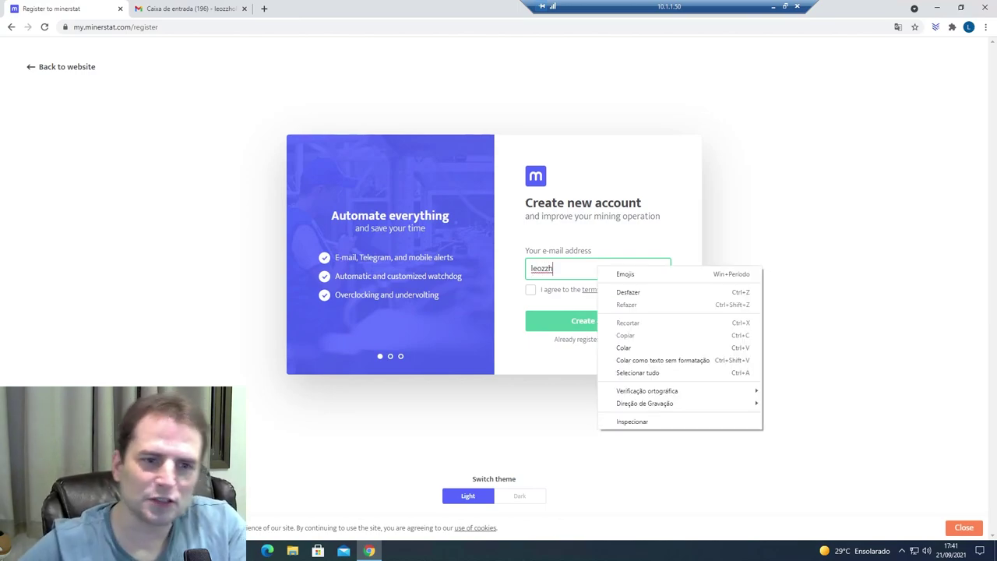
key(Escape)
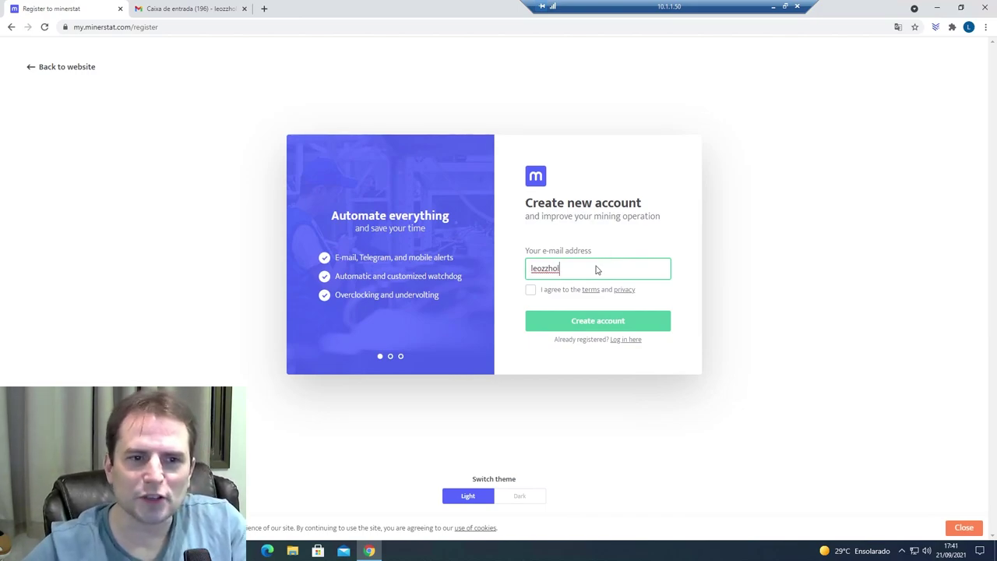
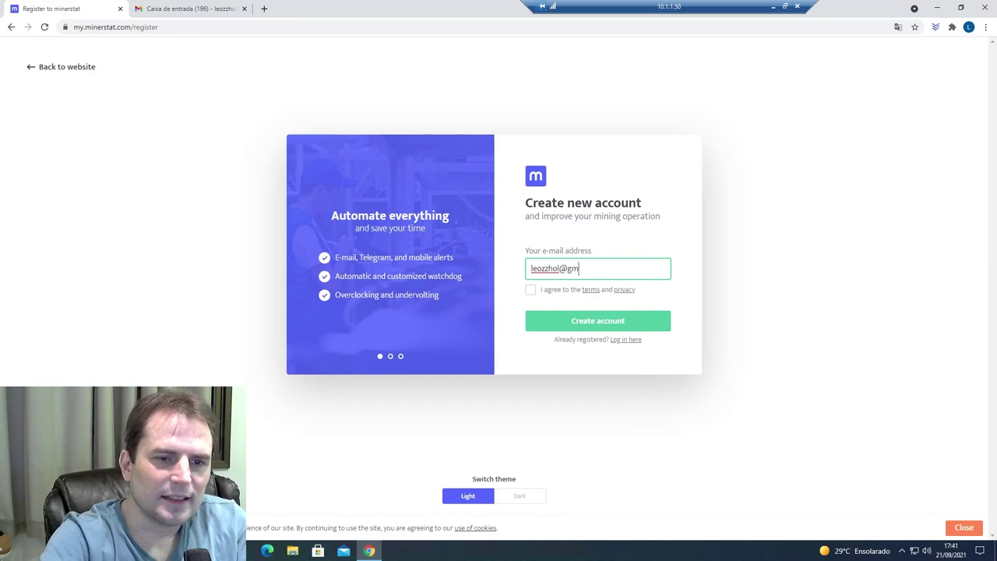
click(532, 290)
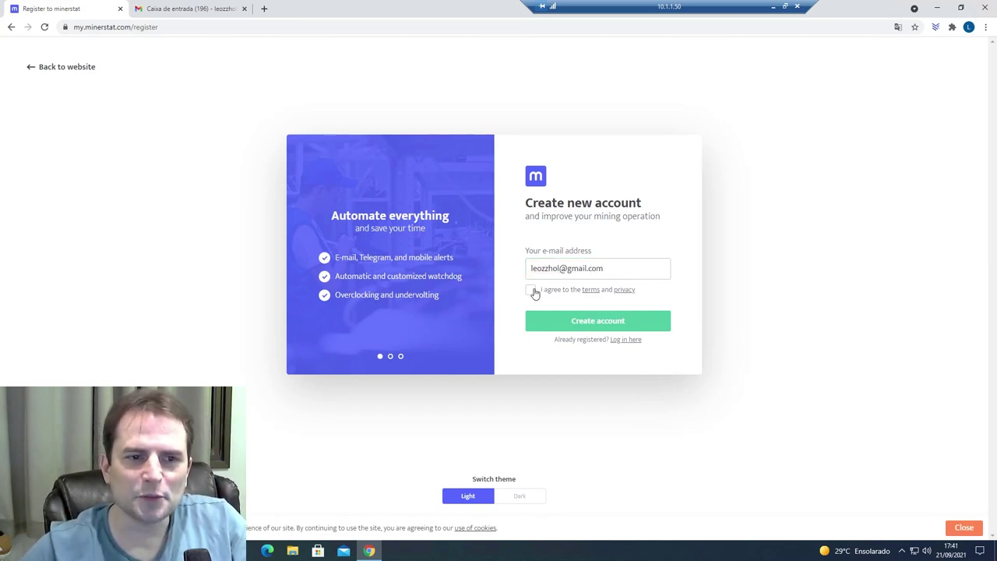
click(585, 324)
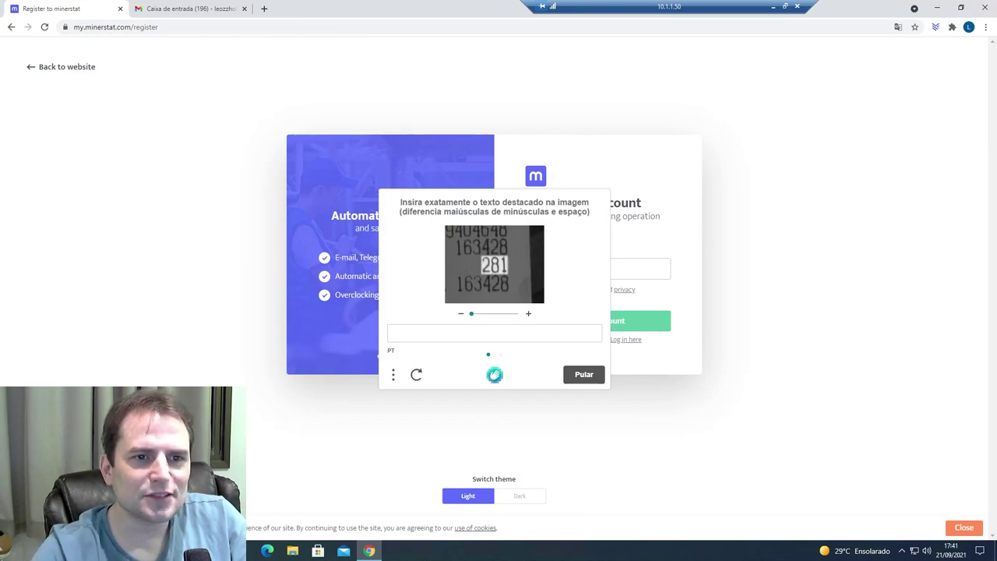
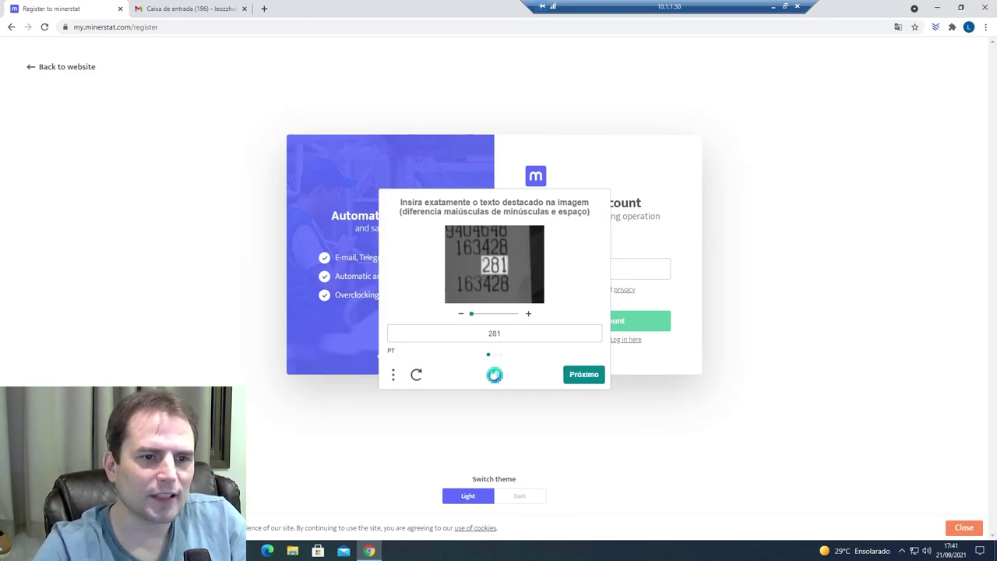
key(Return)
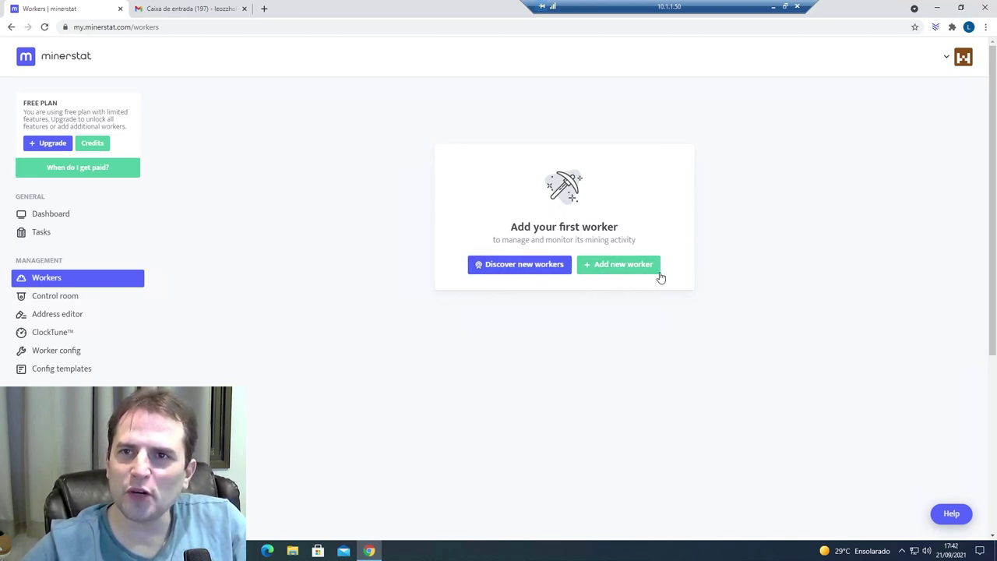
- Create a worker named Gtx1060Ergo with type Nvidia and system Windows
click(625, 265)
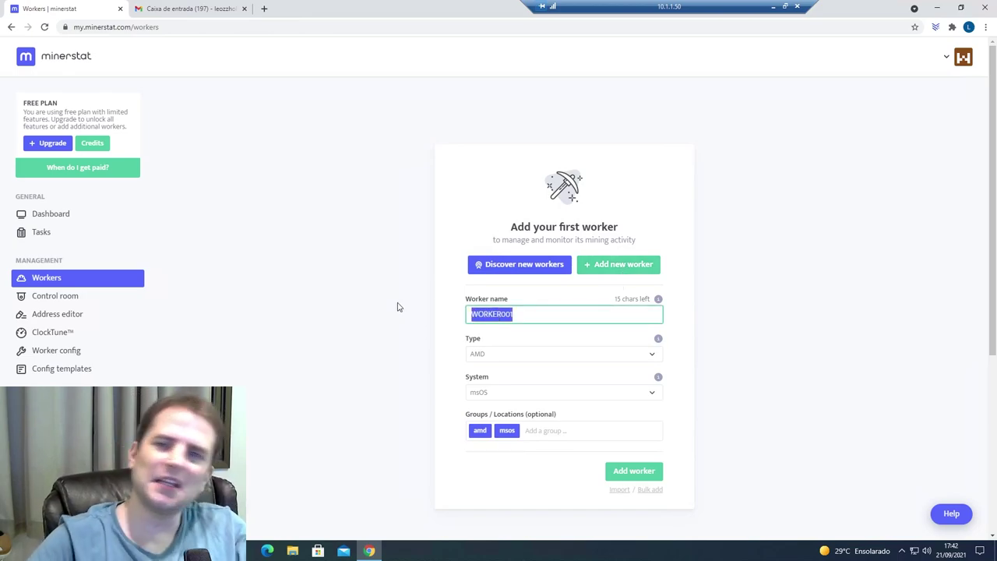
text(m)
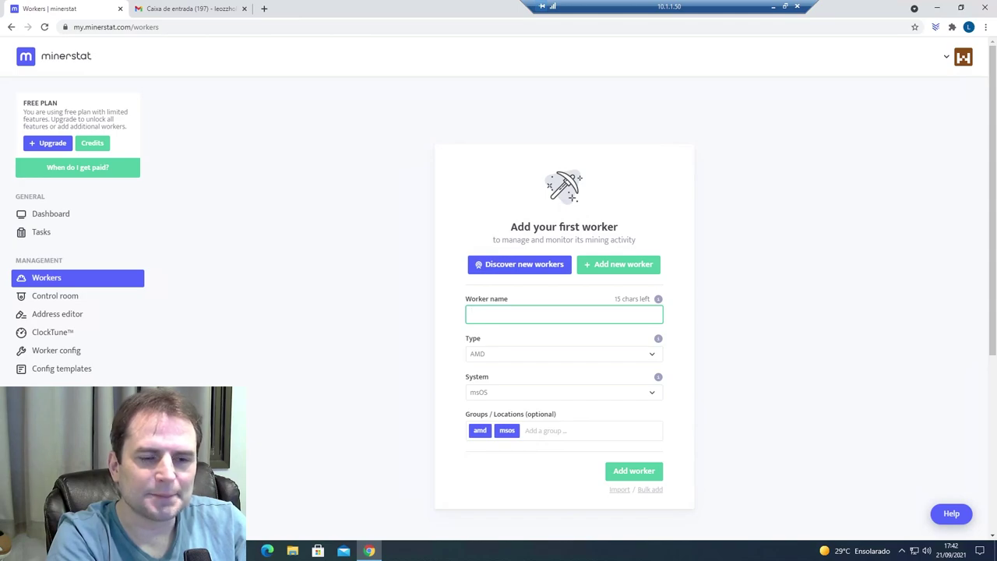
text(Gtx1060)
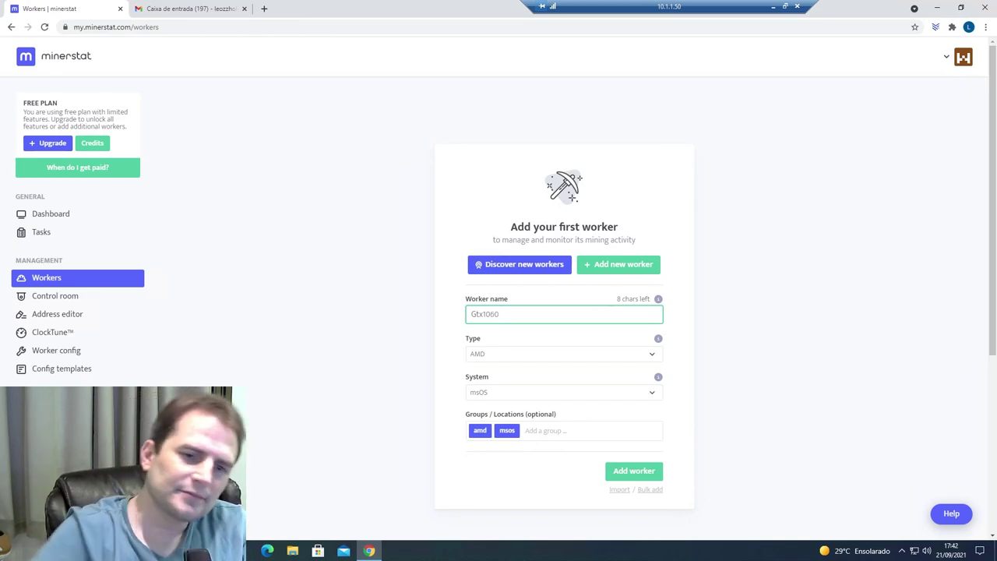
text(Ergo)
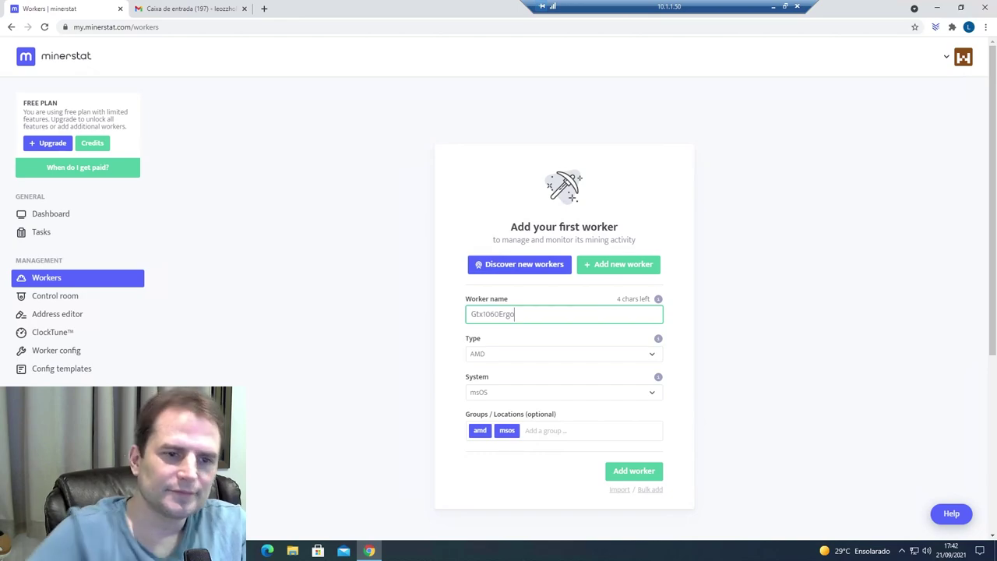
click(508, 361)
click(506, 379)
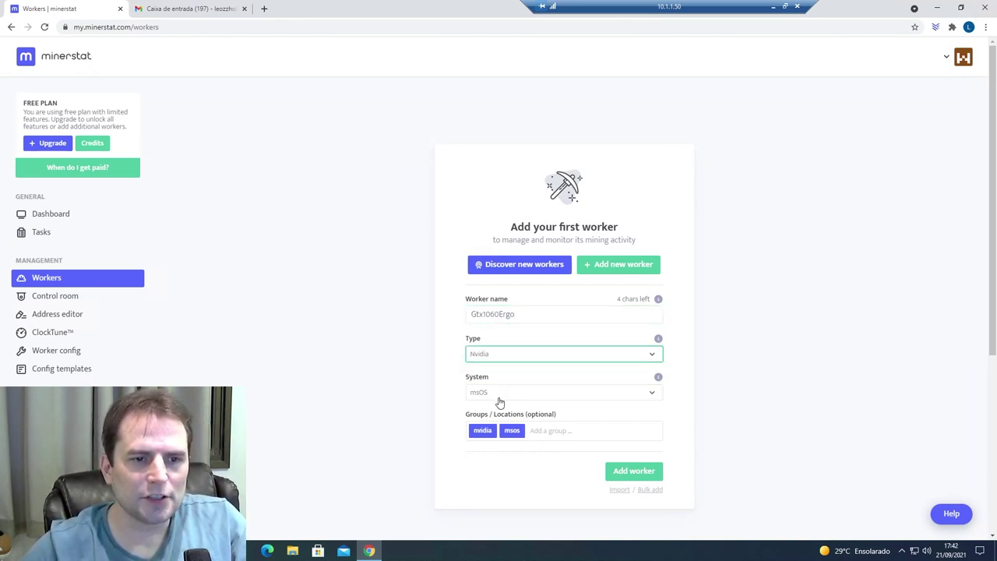
click(500, 394)
click(499, 413)
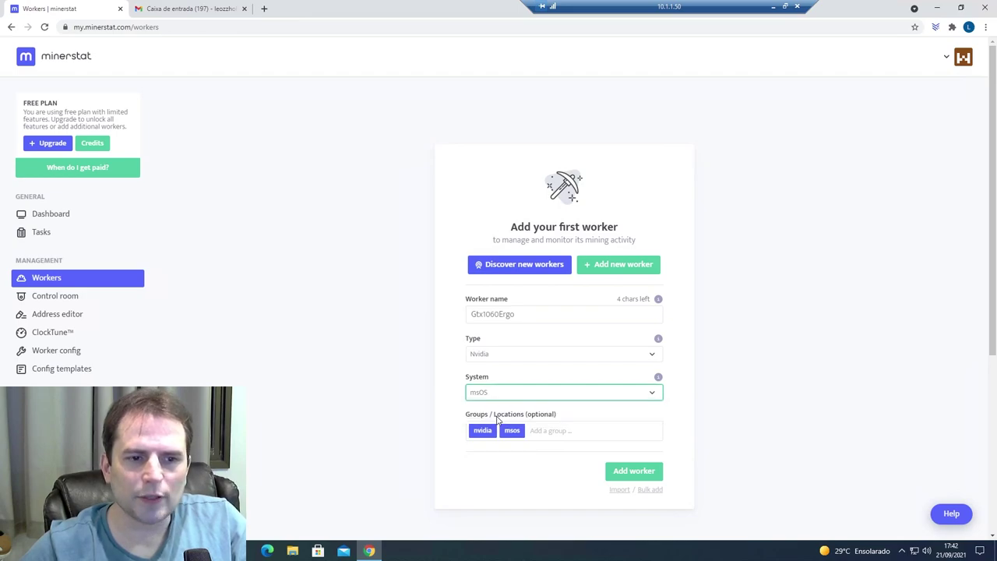
click(492, 397)
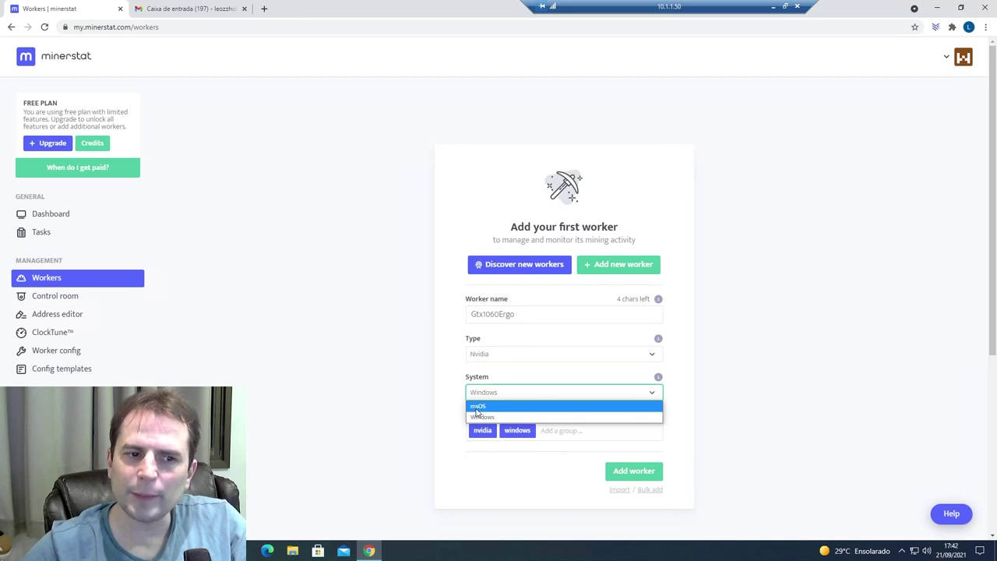
click(491, 416)
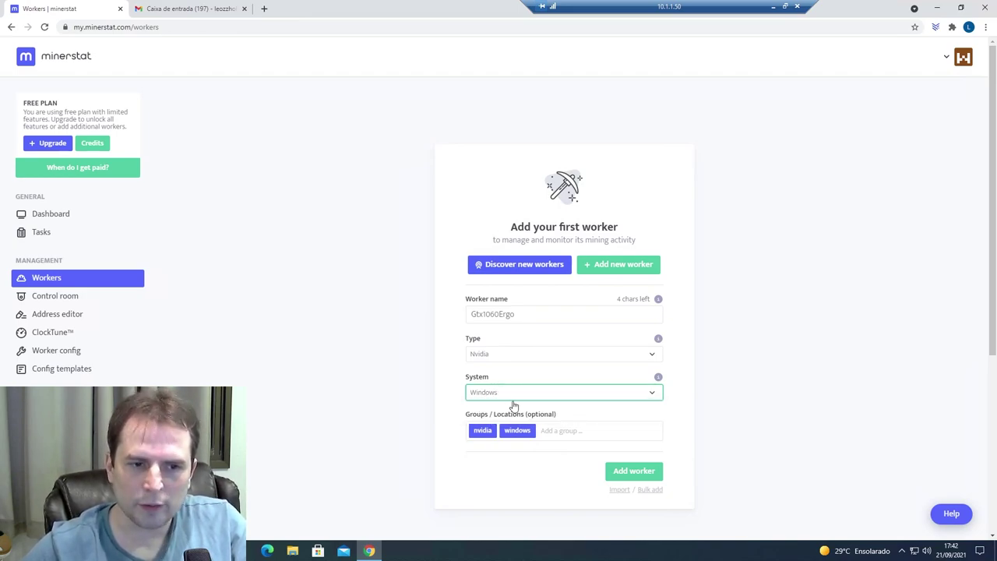
click(631, 474)
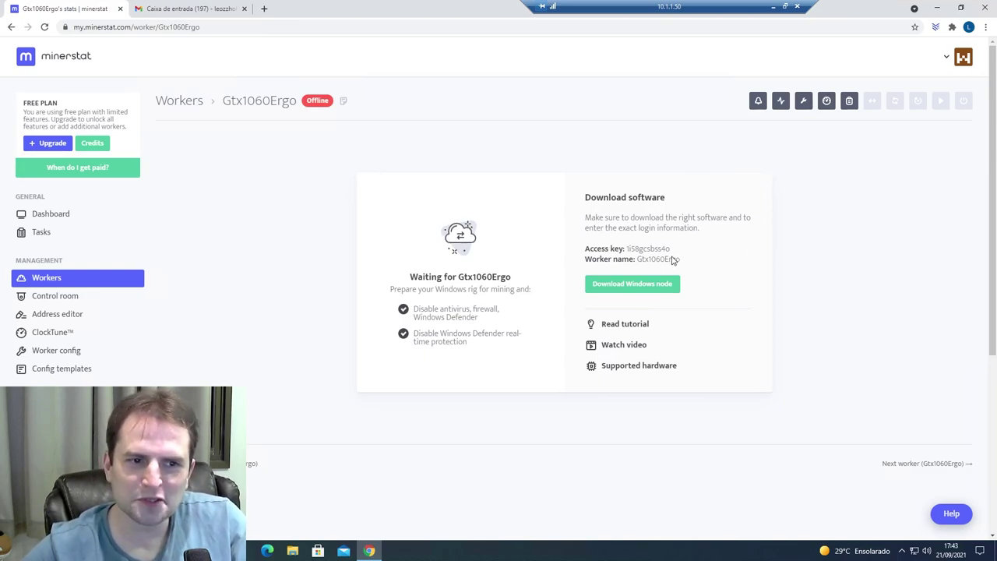
- Download the minerstat Windows node installer and locate it in File Explorer
click(646, 289)
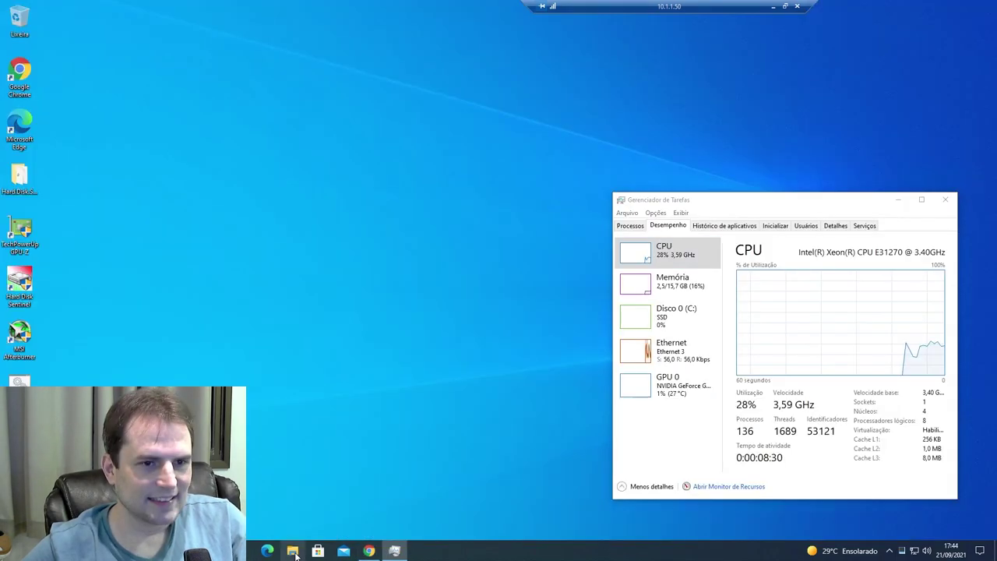
key(super+e)
drag(703, 143, 400, 33)
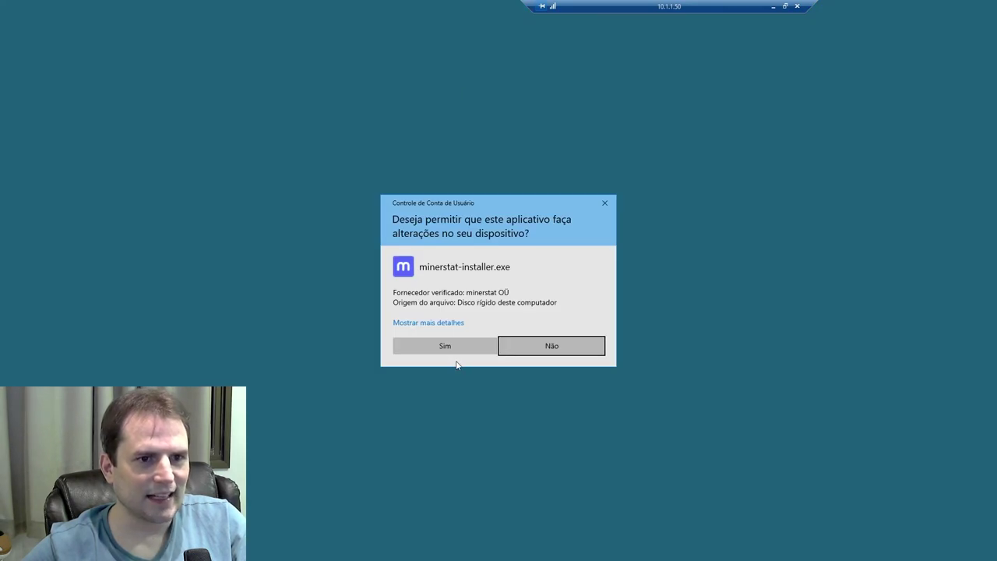
- Install minerstat for Windows 6.4.3 with a desktop icon, accepting the licence, and finish setup
click(447, 348)
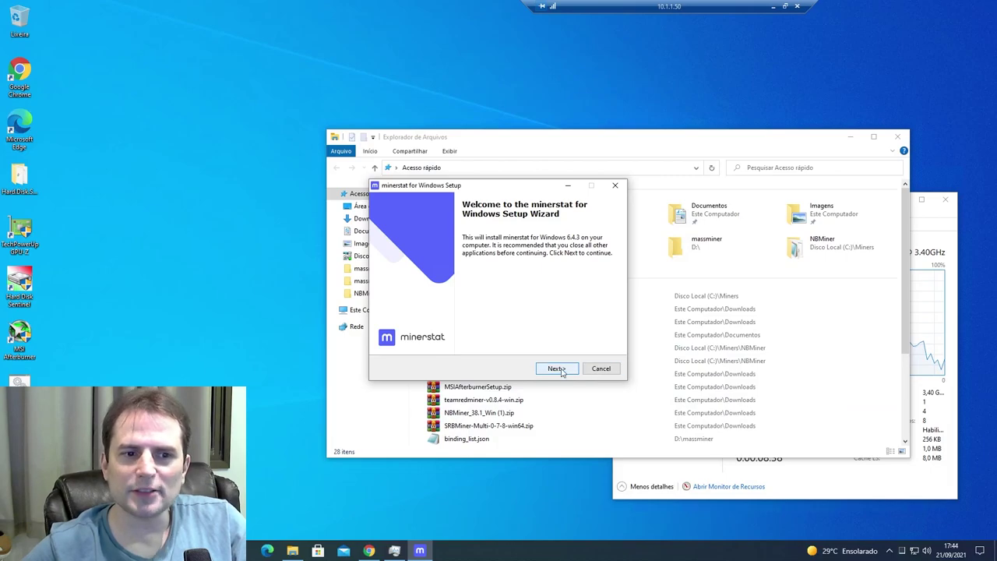
click(557, 368)
click(413, 340)
click(563, 368)
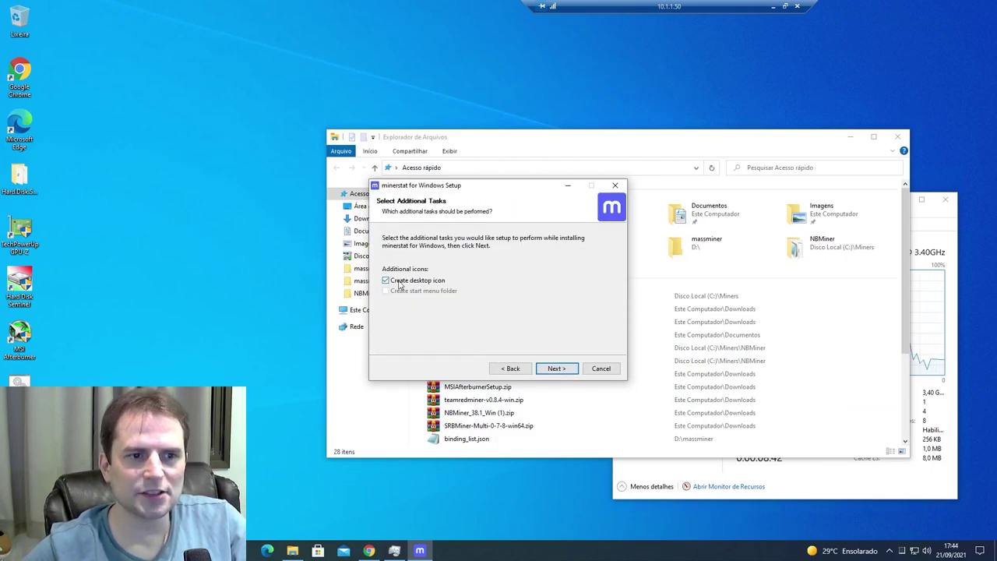
click(555, 370)
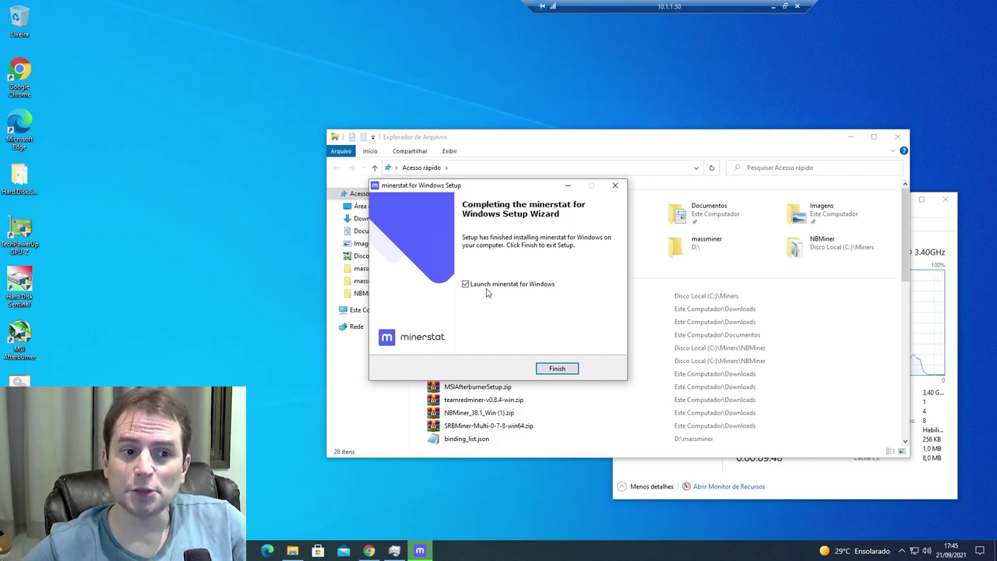
click(556, 369)
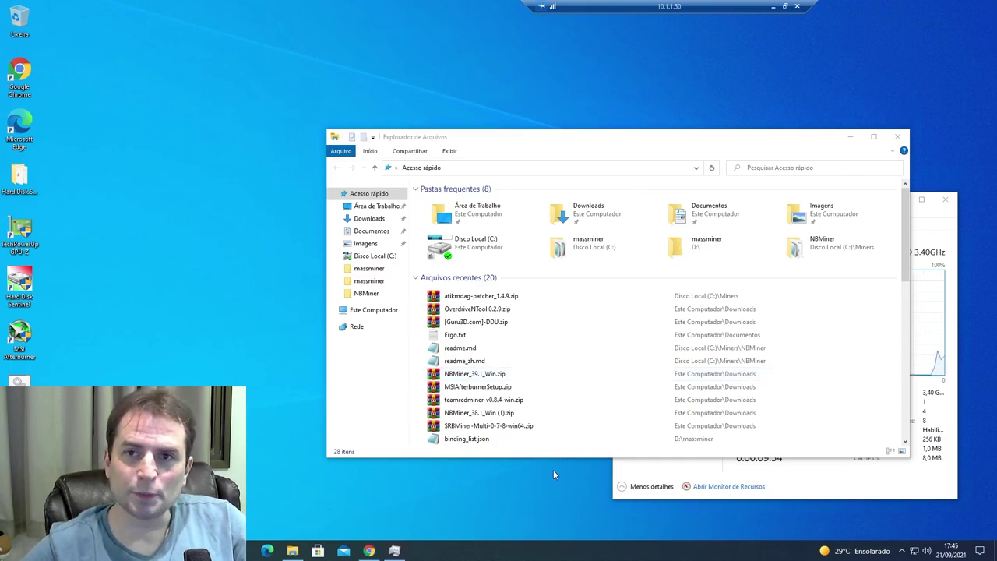
- Copy the worker's access key from the Gtx1060Ergo page into the app's access key field
click(897, 138)
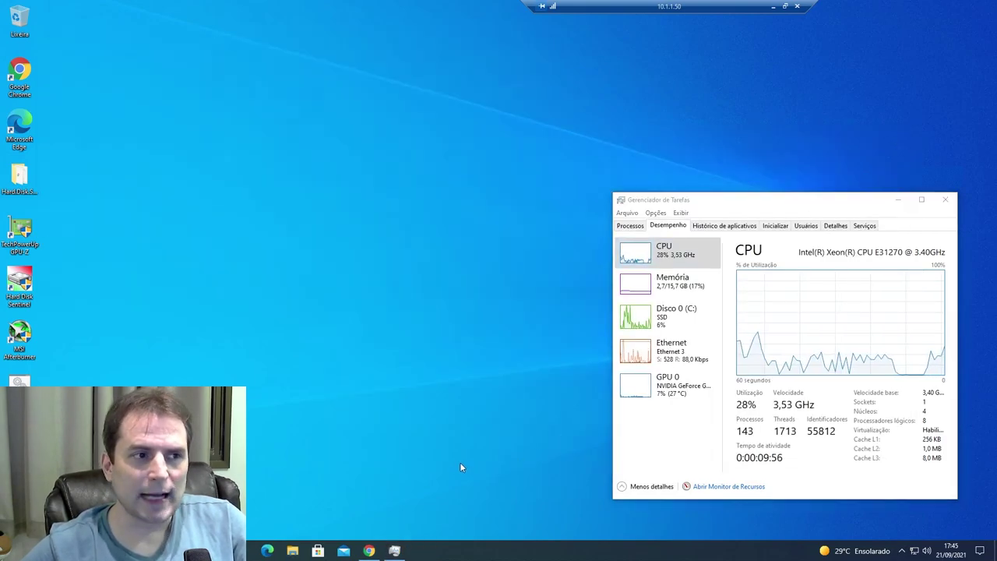
click(369, 551)
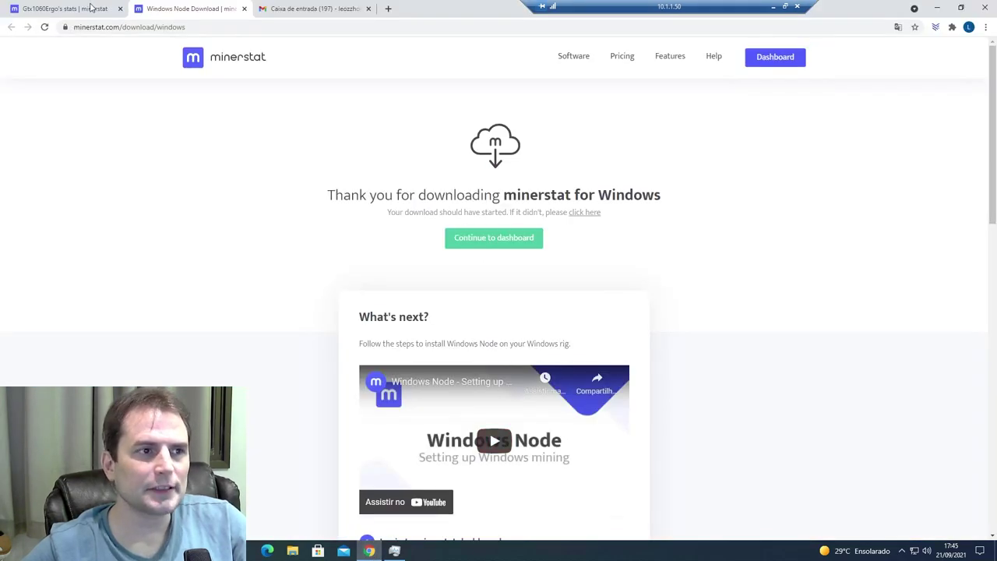
click(91, 7)
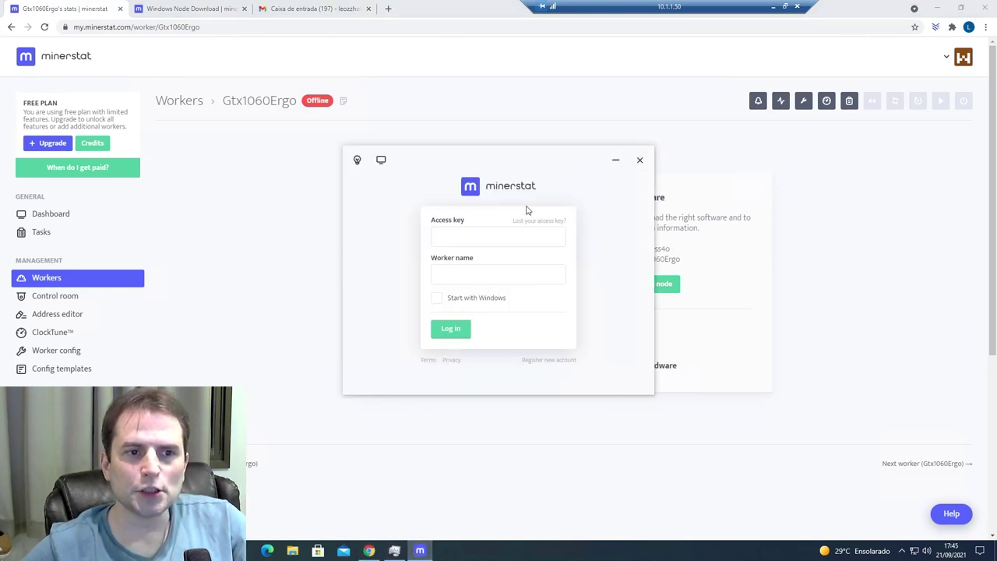
drag(522, 160, 327, 201)
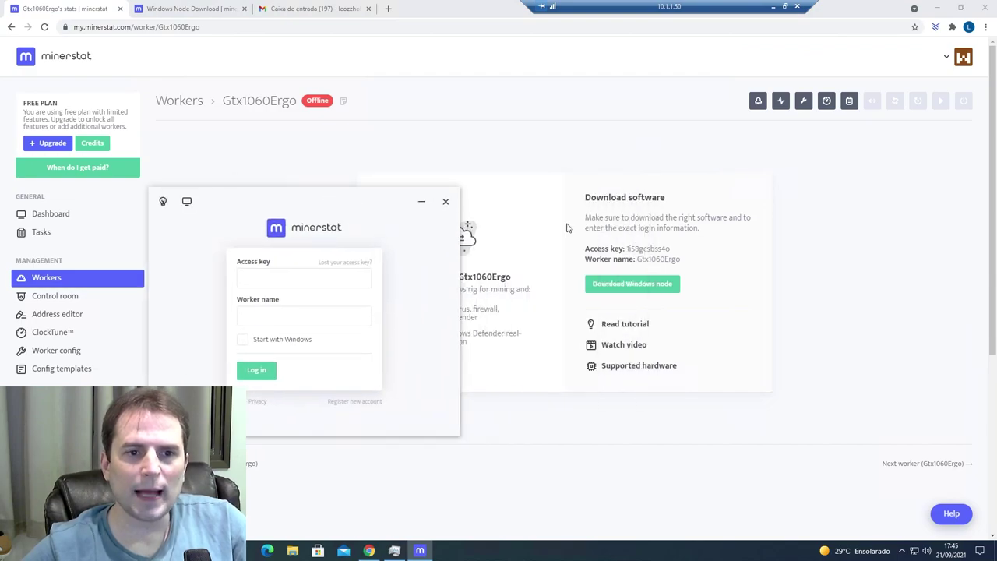
double_click(641, 249)
key(alt+Tab)
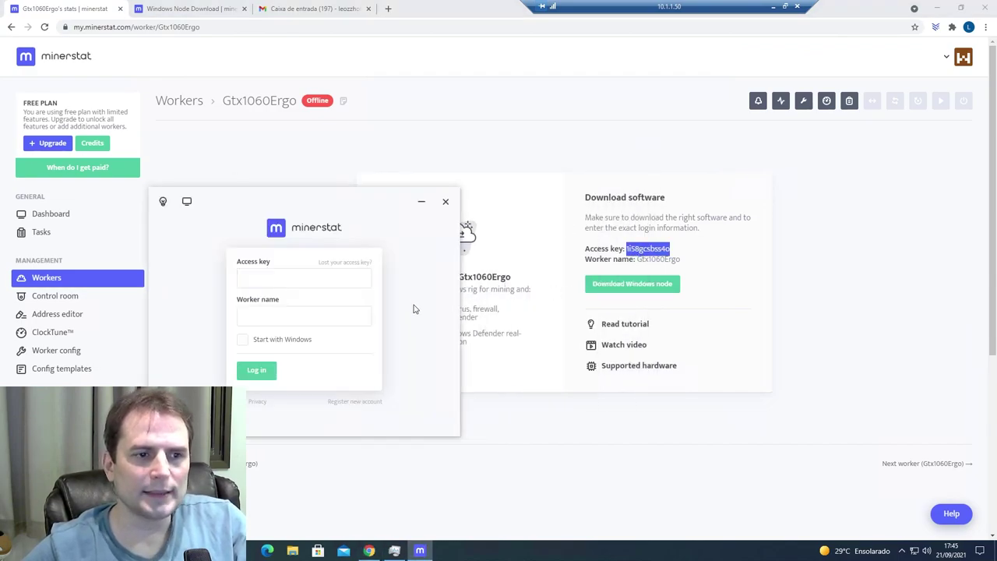
click(304, 278)
key(ctrl+v)
- Copy the worker name Gtx1060Ergo into the login form and enable Start with Windows
double_click(661, 260)
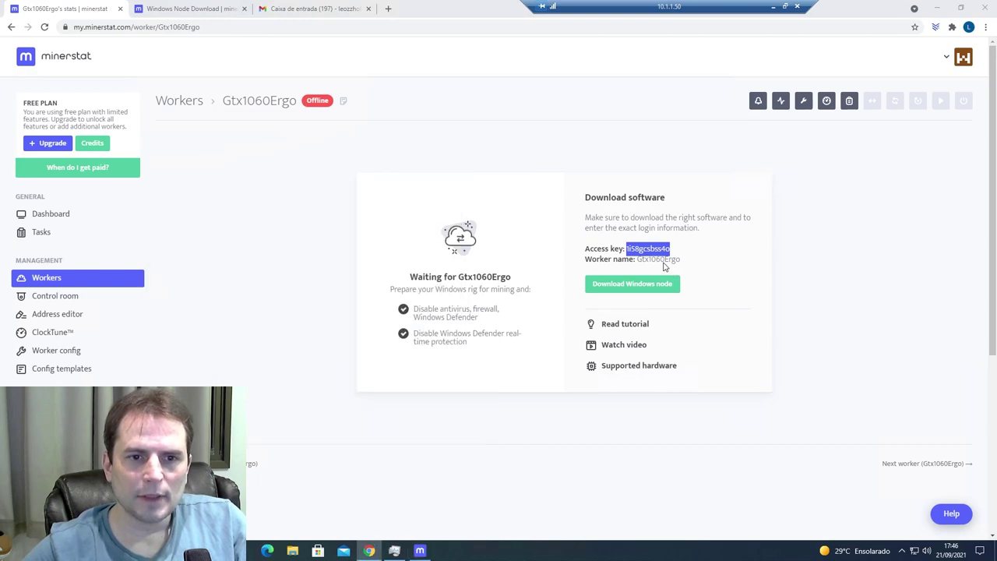
key(ctrl+c)
key(alt+Tab)
click(300, 315)
key(ctrl+v)
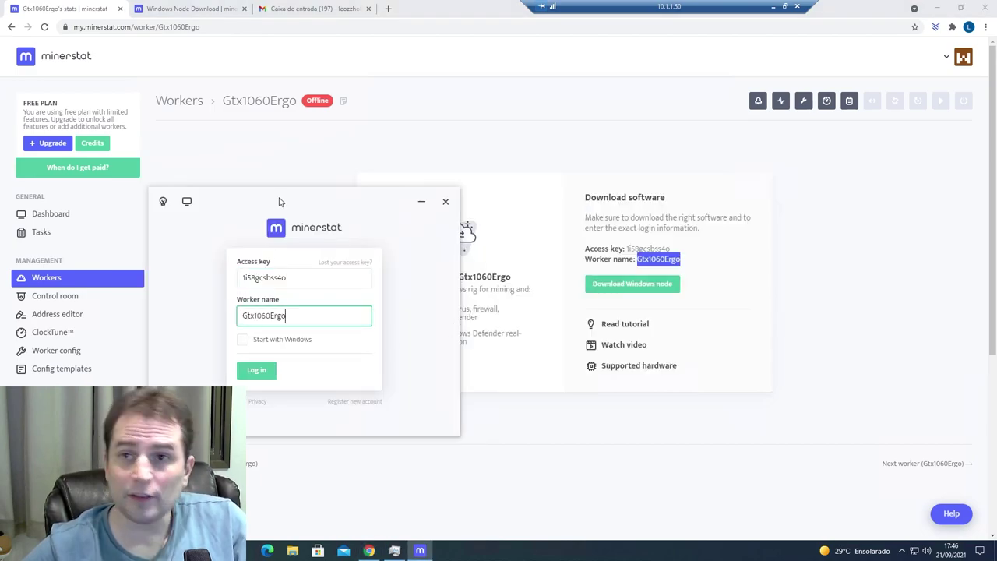
drag(296, 191, 439, 107)
click(431, 240)
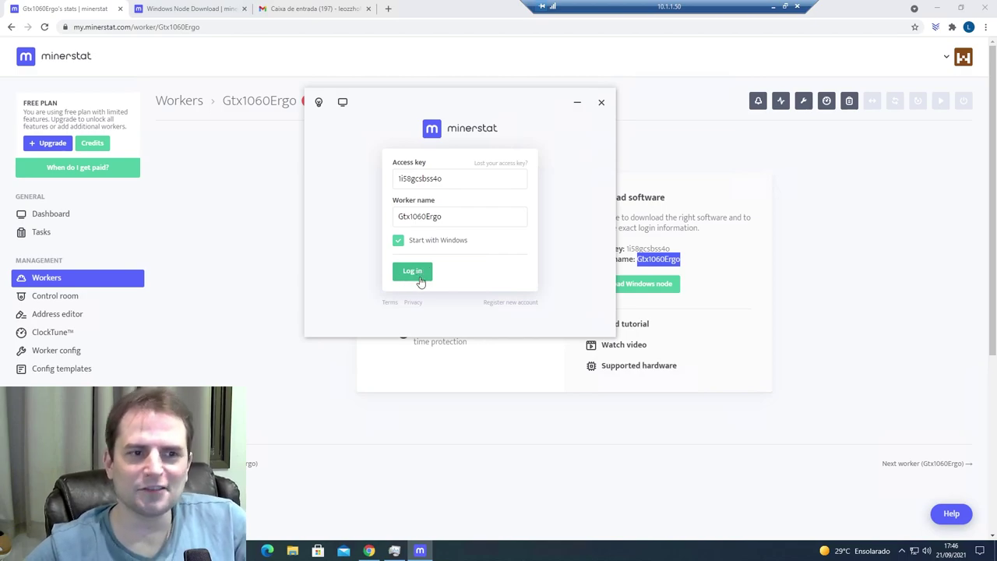
- Log the worker in and start downloading and installing .NET Framework 3.5
click(418, 275)
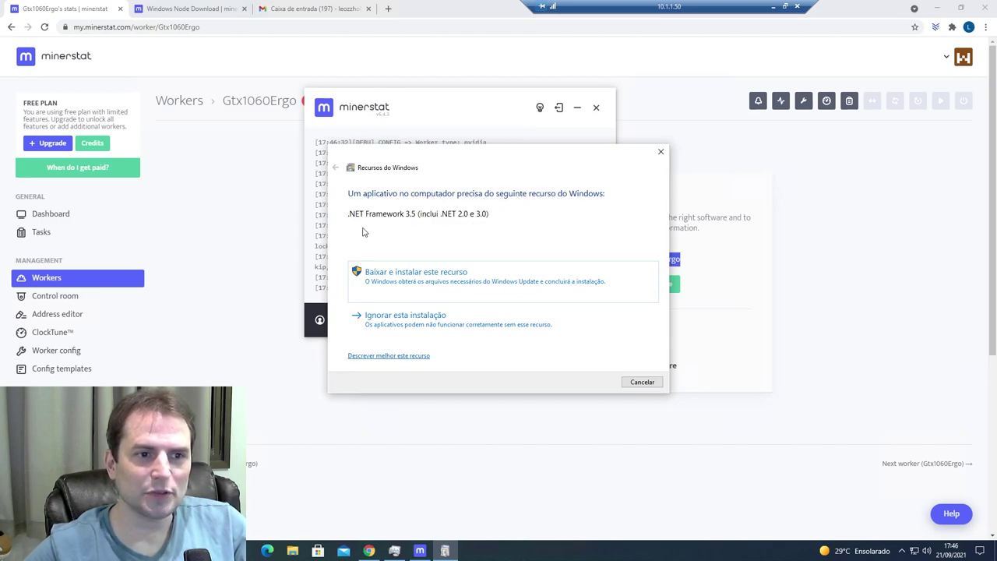
click(409, 286)
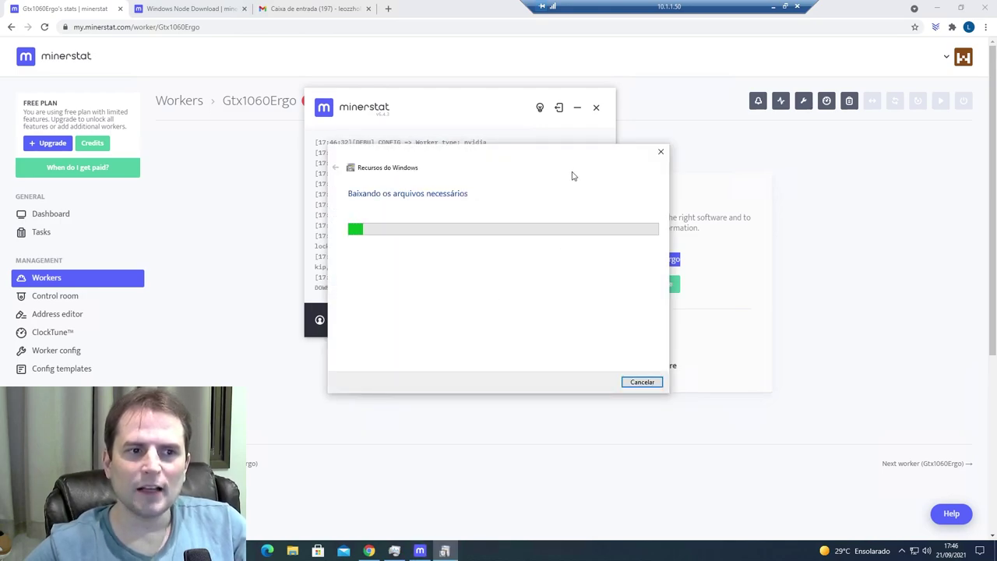
drag(479, 158, 724, 102)
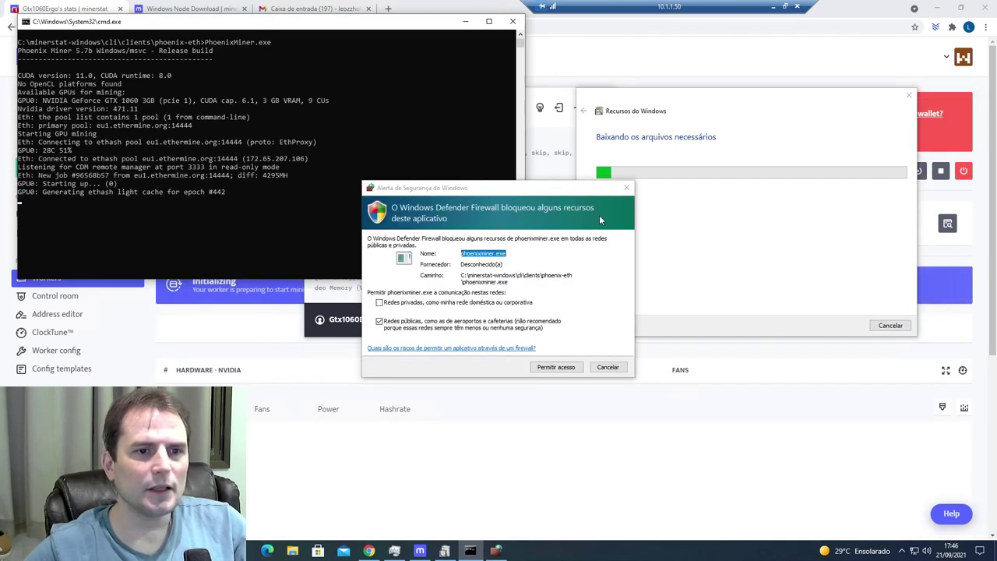
- Allow the miner through the Windows firewall, including private networks
click(413, 303)
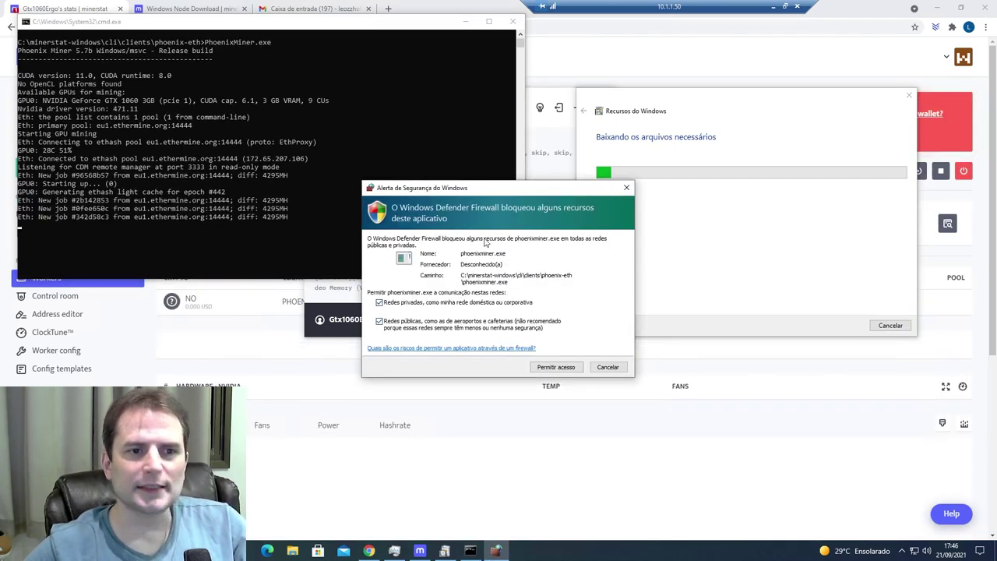
click(556, 366)
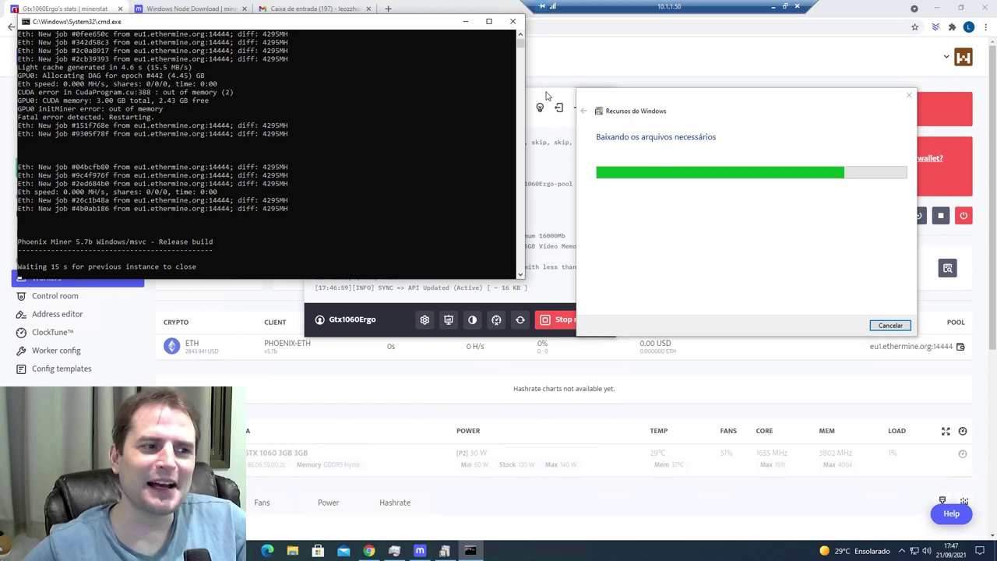
click(536, 170)
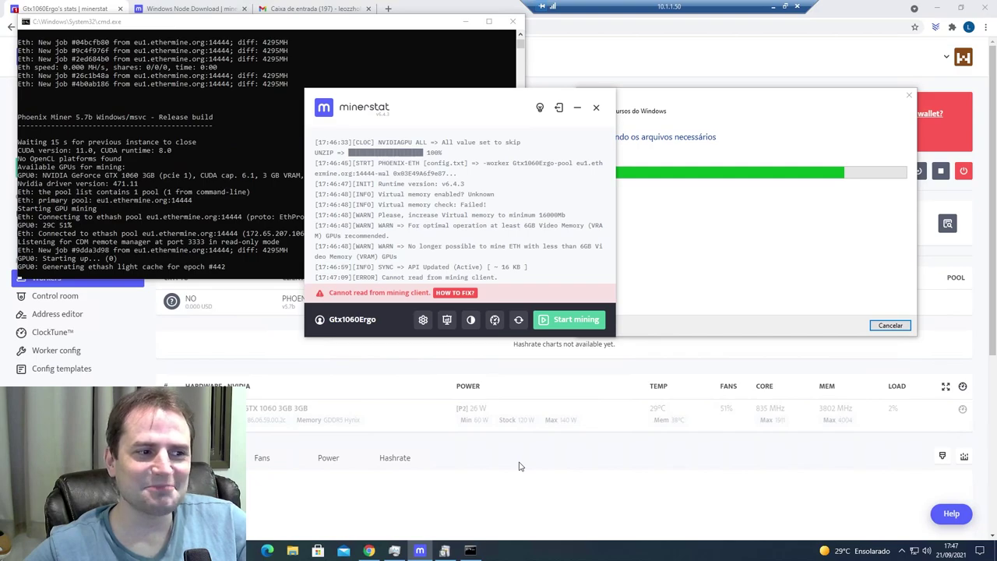
- Read the 'Cannot read from mining client' help article, then close it and return to the .NET download
click(452, 294)
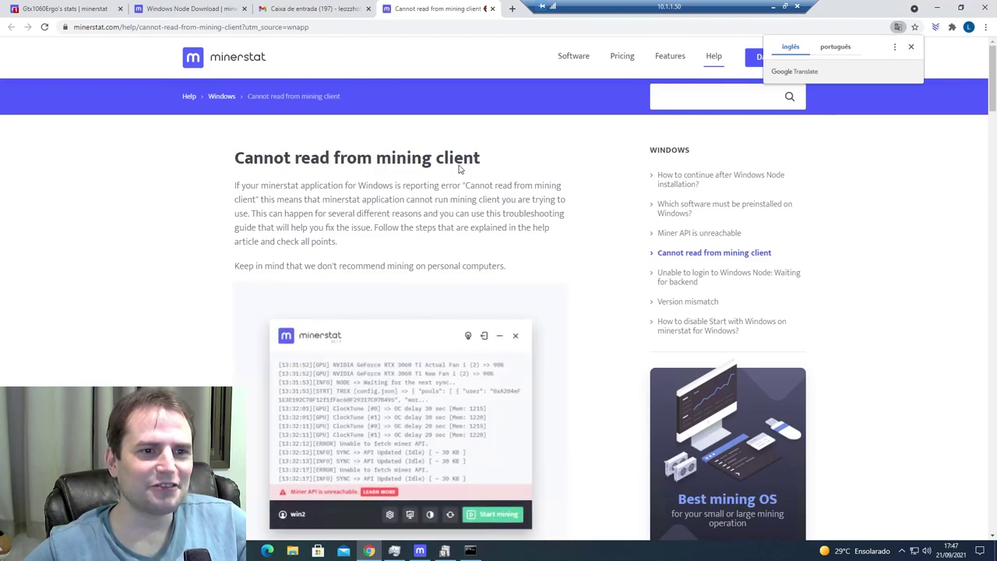
scroll(504, 187, down, 5)
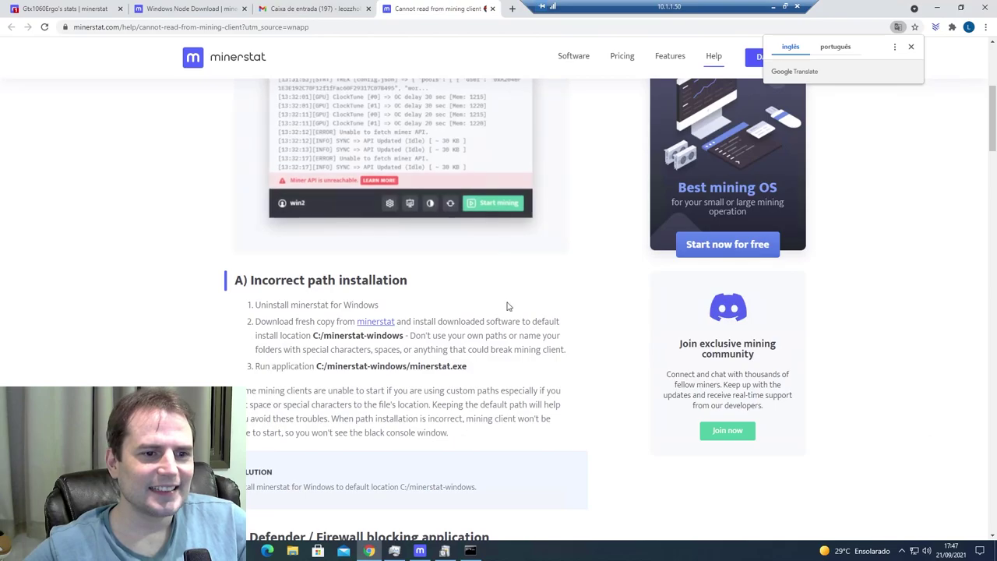
scroll(505, 320, down, 2)
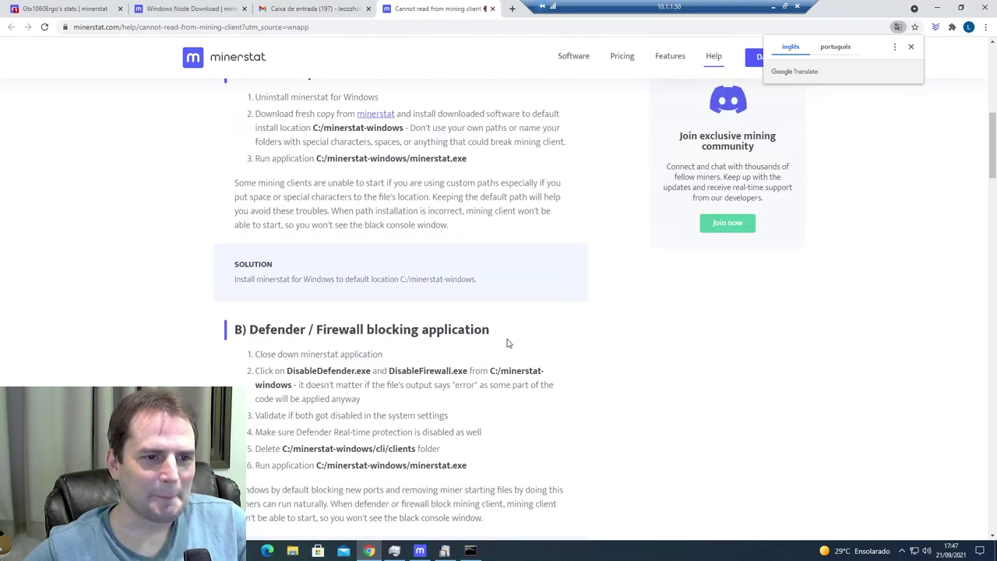
scroll(506, 343, down, 2)
scroll(510, 346, up, 9)
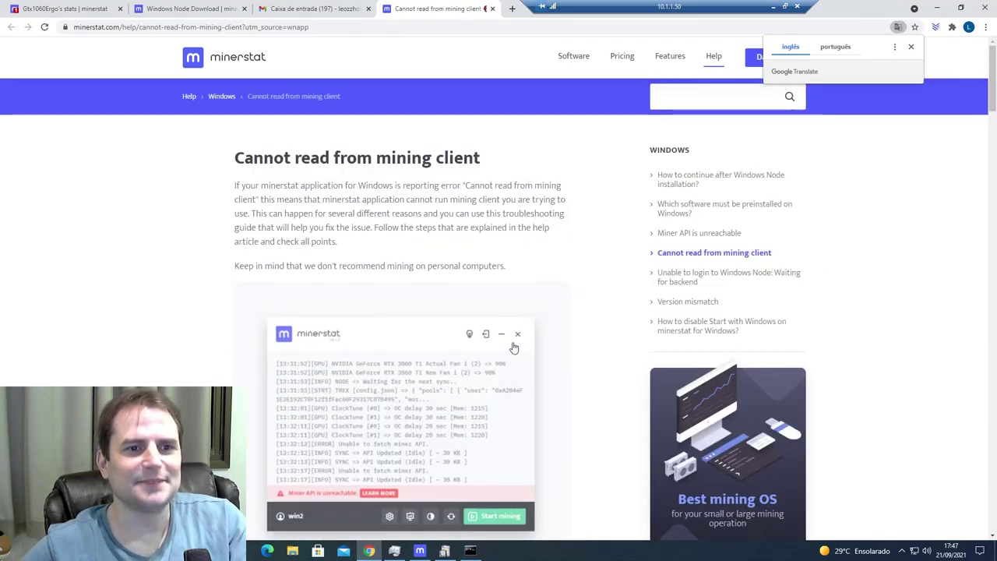
click(491, 8)
click(443, 551)
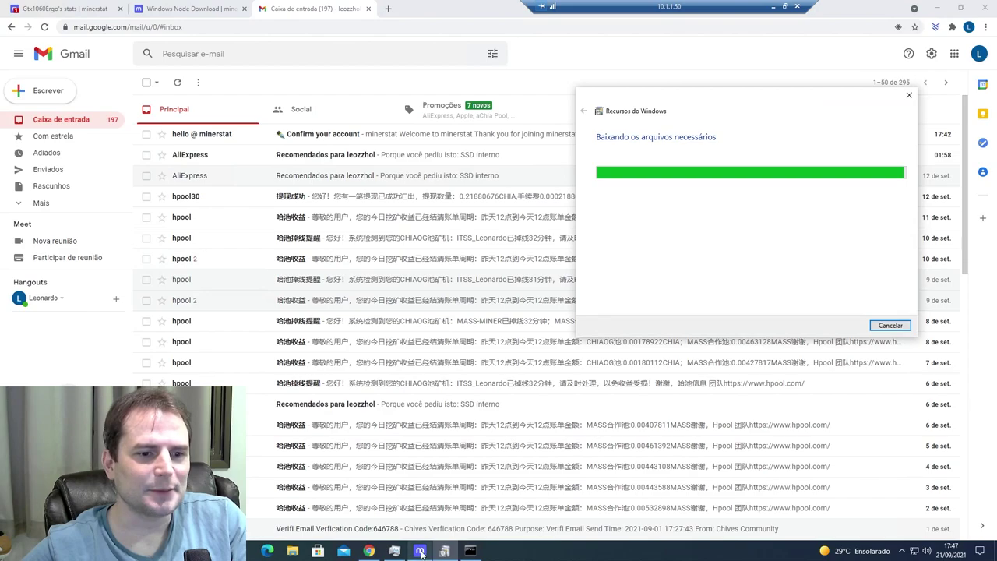
- Restart and then stop mining on Gtx1060Ergo, leaving the worker idle
click(421, 551)
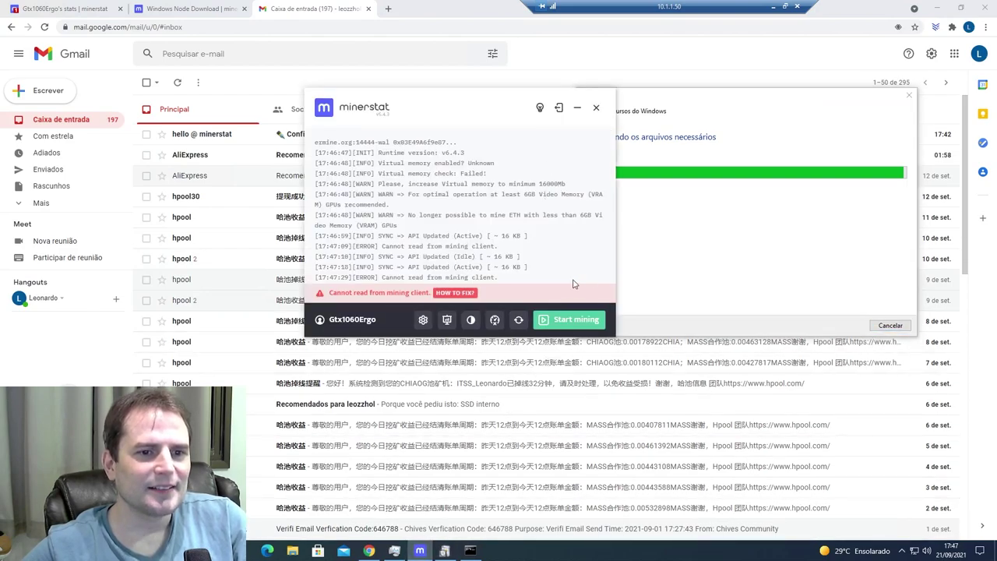
click(470, 550)
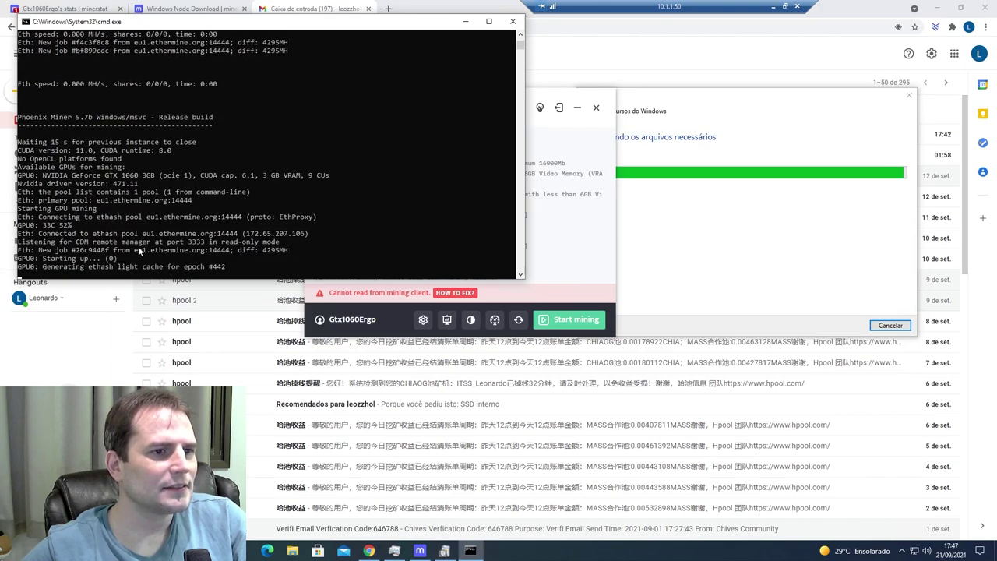
click(565, 319)
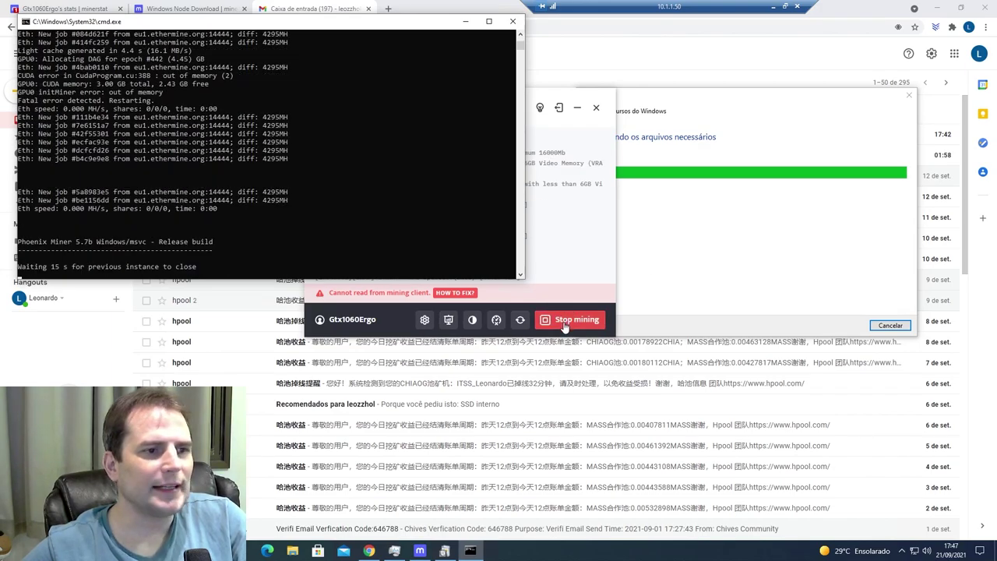
click(563, 321)
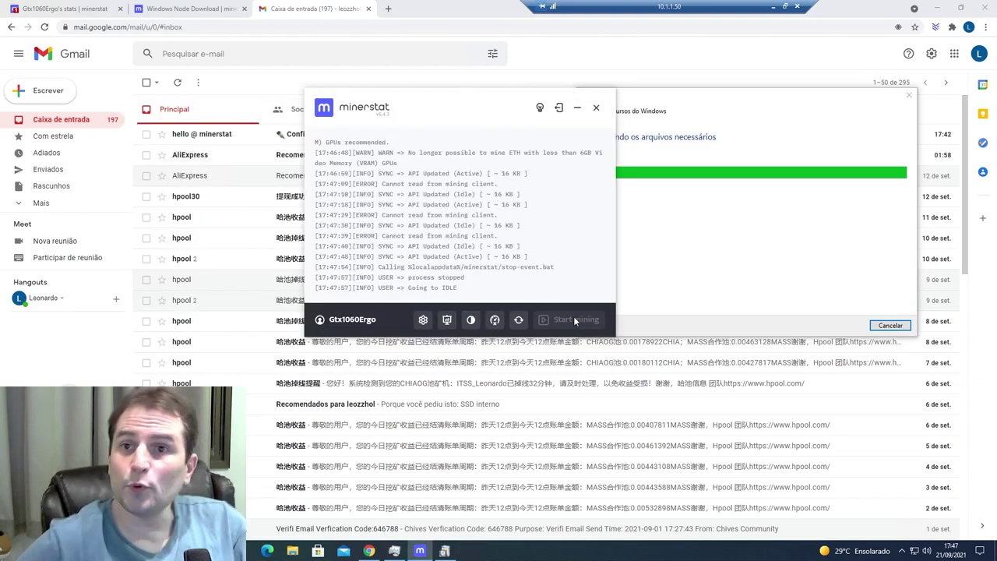
click(206, 10)
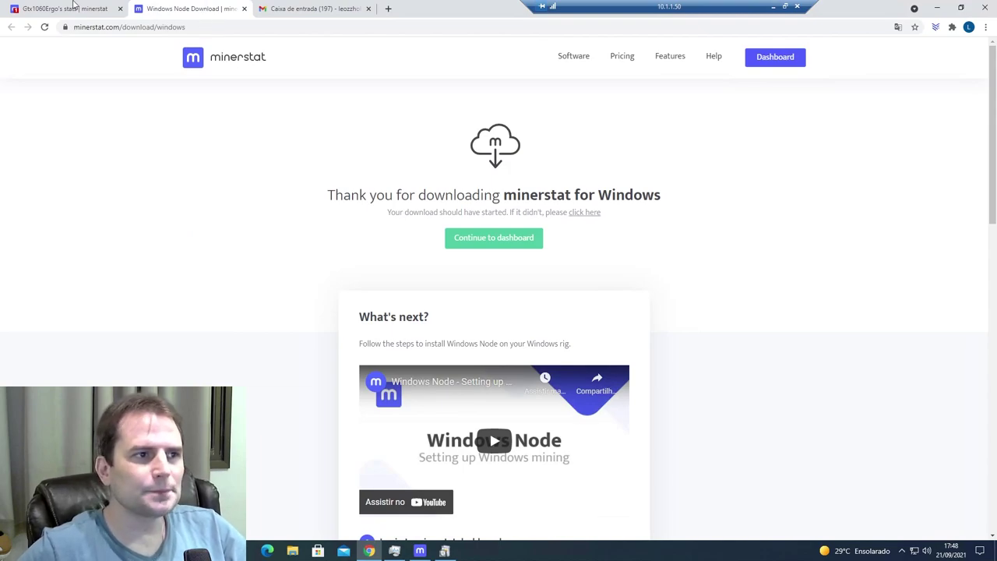
- Open the Address editor from the Gtx1060Ergo worker stats page
click(74, 8)
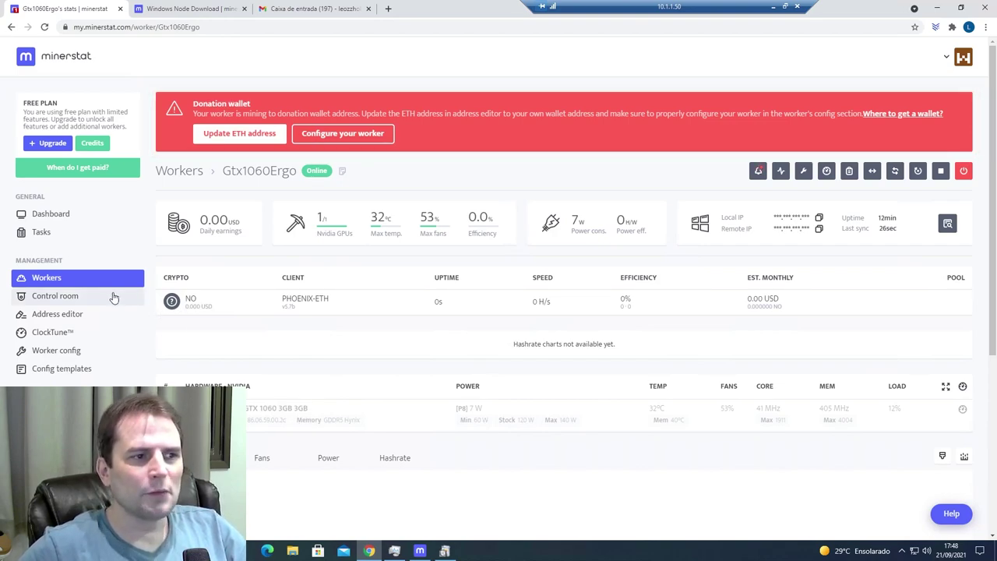
click(62, 315)
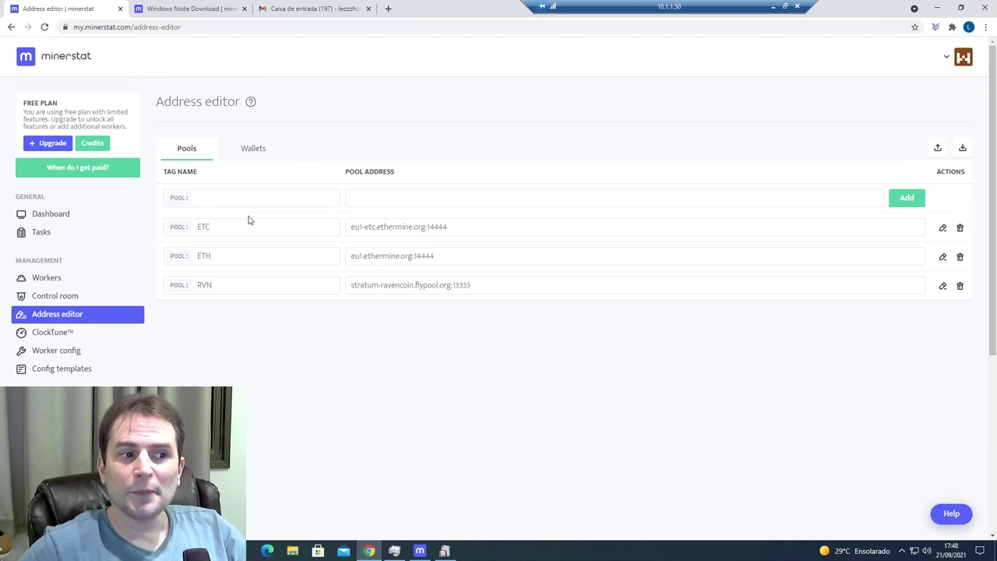
- Delete all donation wallets on the Wallets tab, including BTC, DASH, ETC and ZIL
click(259, 155)
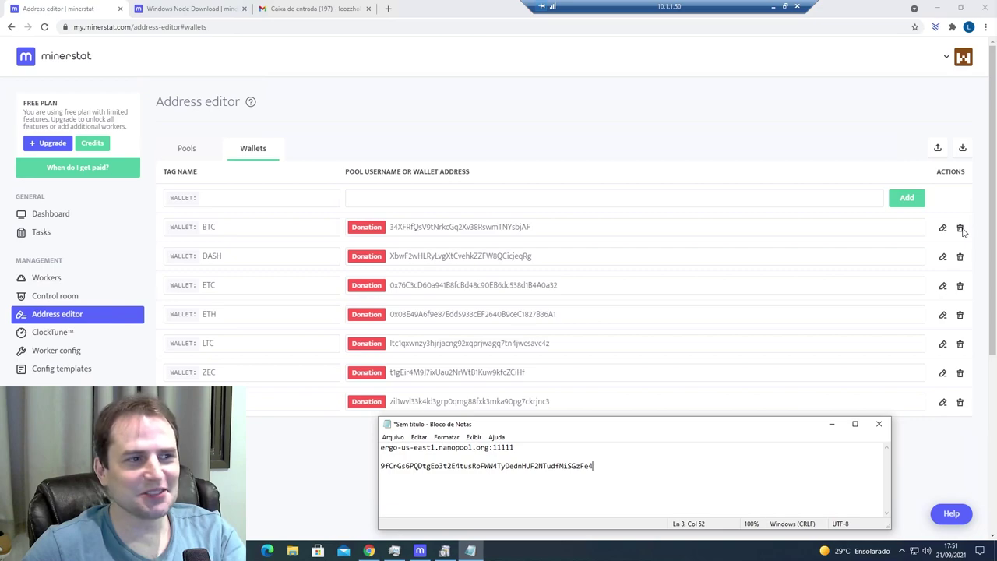
click(960, 228)
click(635, 329)
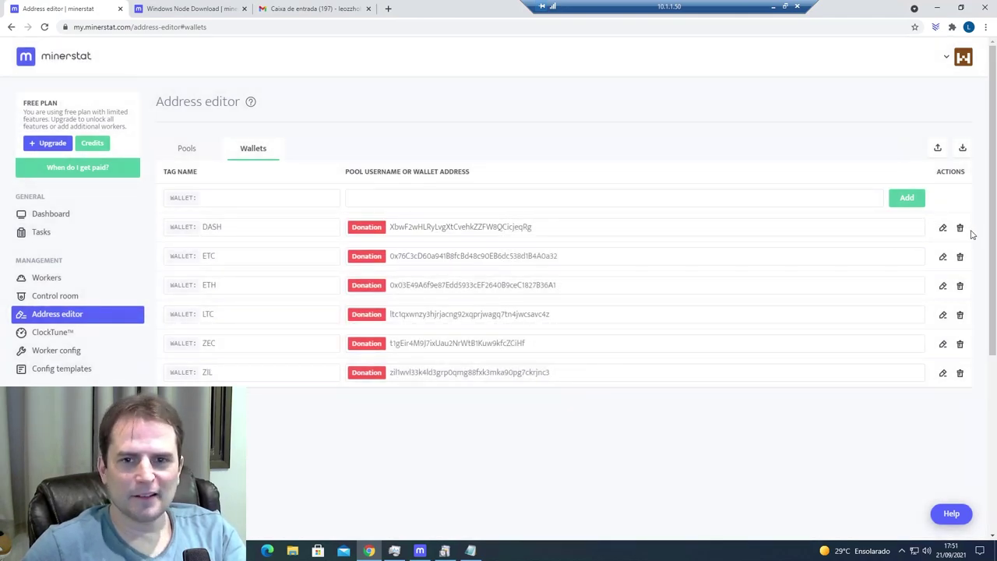
click(959, 227)
click(635, 327)
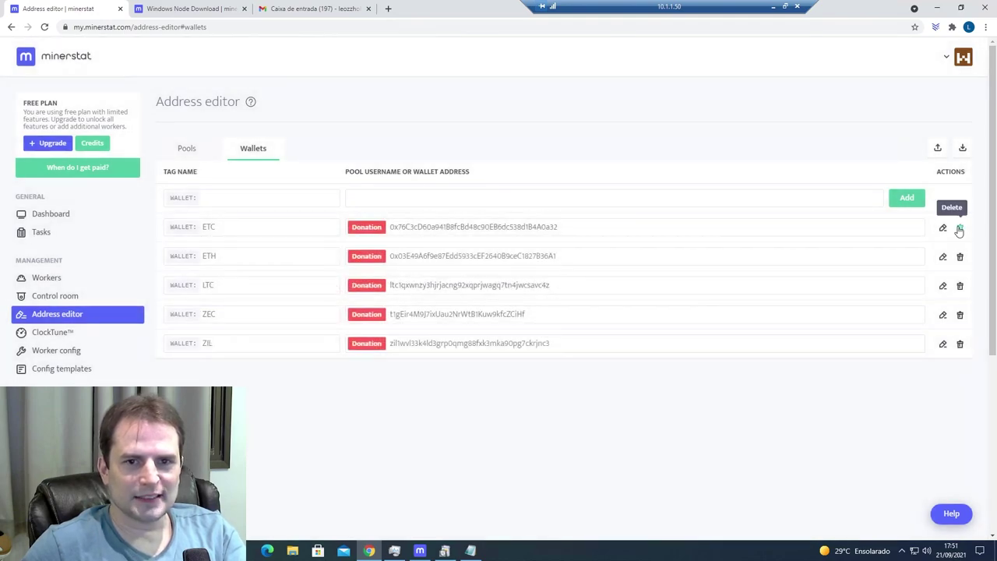
click(959, 227)
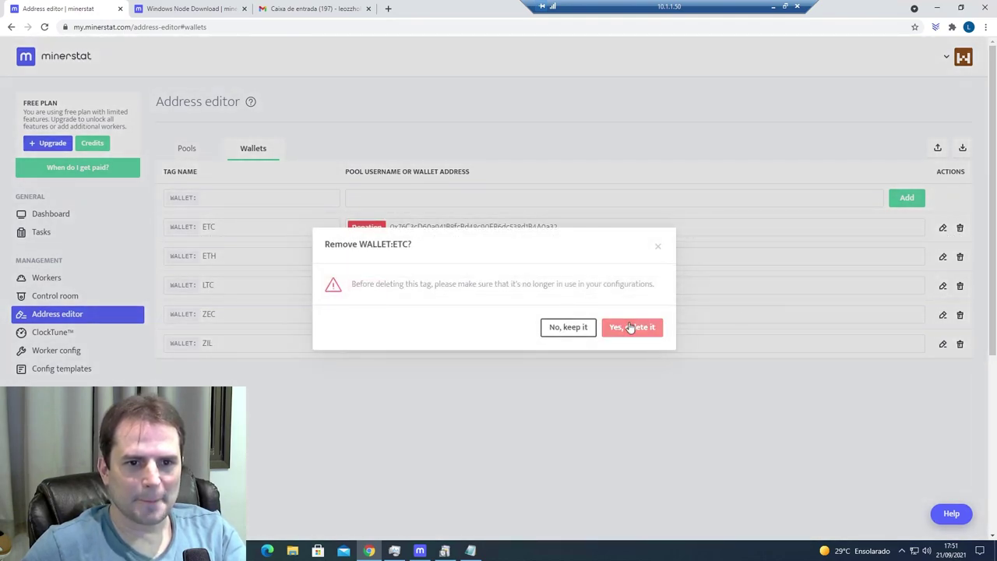
click(632, 327)
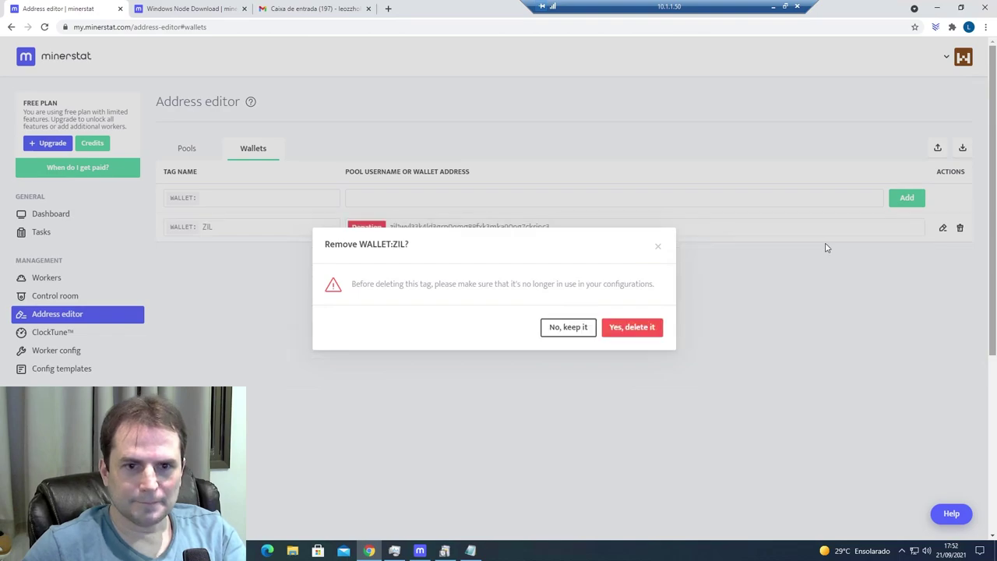
click(629, 328)
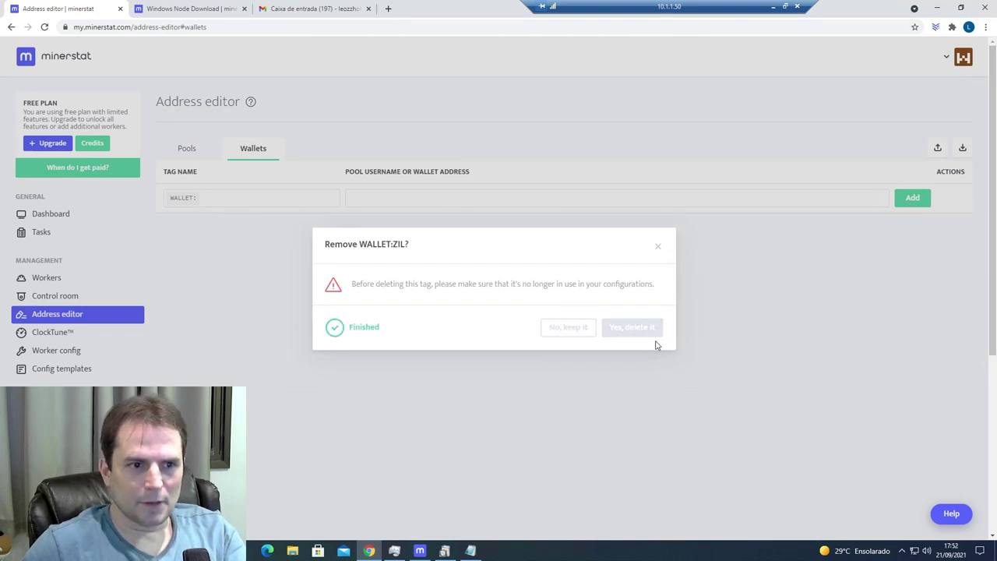
- Add the Ergo wallet address from the notes as a wallet tagged ERGO
key(alt+Tab)
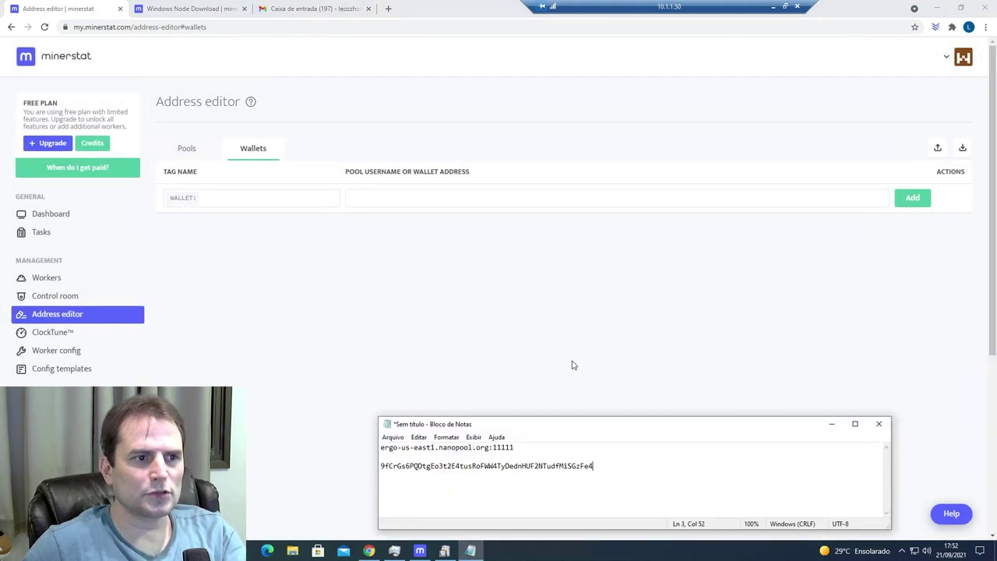
key(shift+Left)
key(shift+Left)
key(shift+Left)
key(shift+Left)
key(shift+Left)
key(shift+Left)
key(shift+Left)
key(shift+Left)
key(shift+Left)
key(shift+Left)
key(shift+Left)
key(shift+Left)
key(shift+Left)
key(shift+Left)
key(shift+Left)
key(shift+Left)
key(shift+Left)
key(shift+Left)
key(shift+Left)
key(shift+Left)
key(ctrl+c)
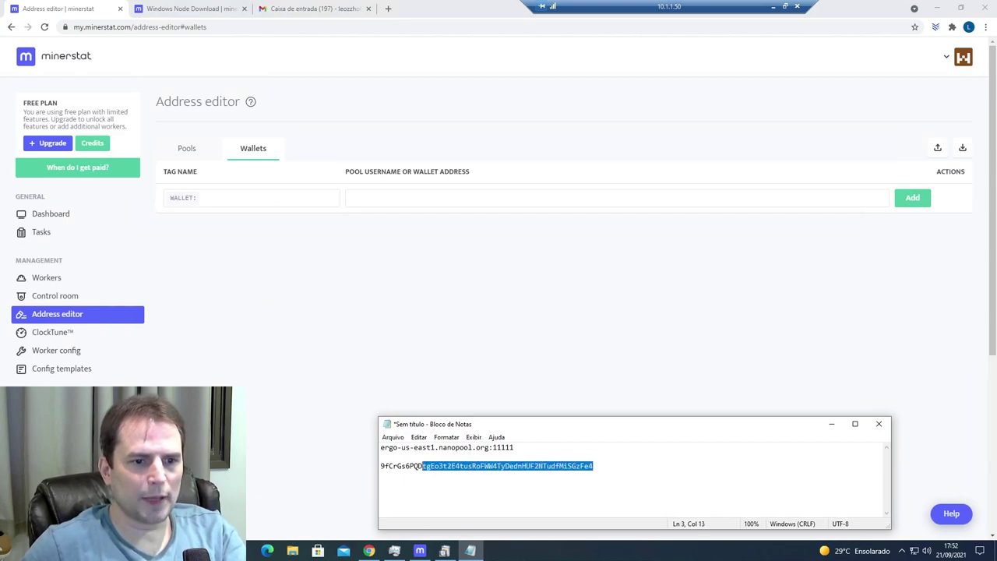
click(405, 199)
key(ctrl+v)
click(234, 197)
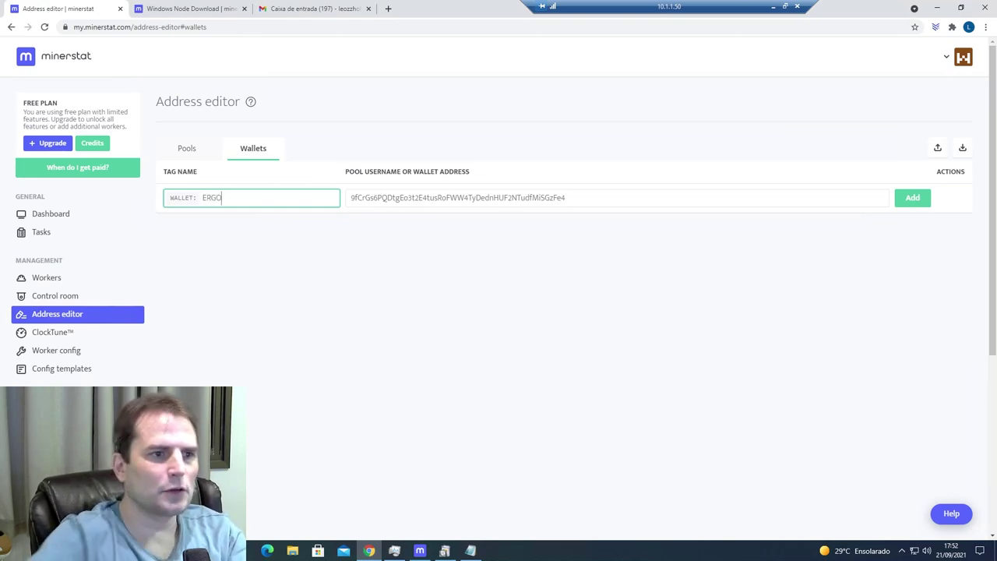
click(898, 196)
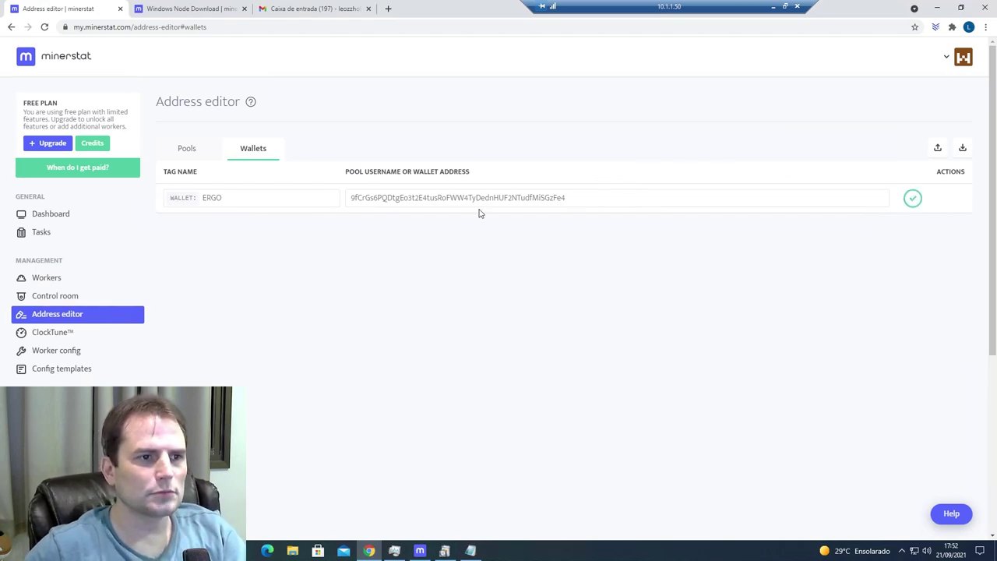
click(179, 151)
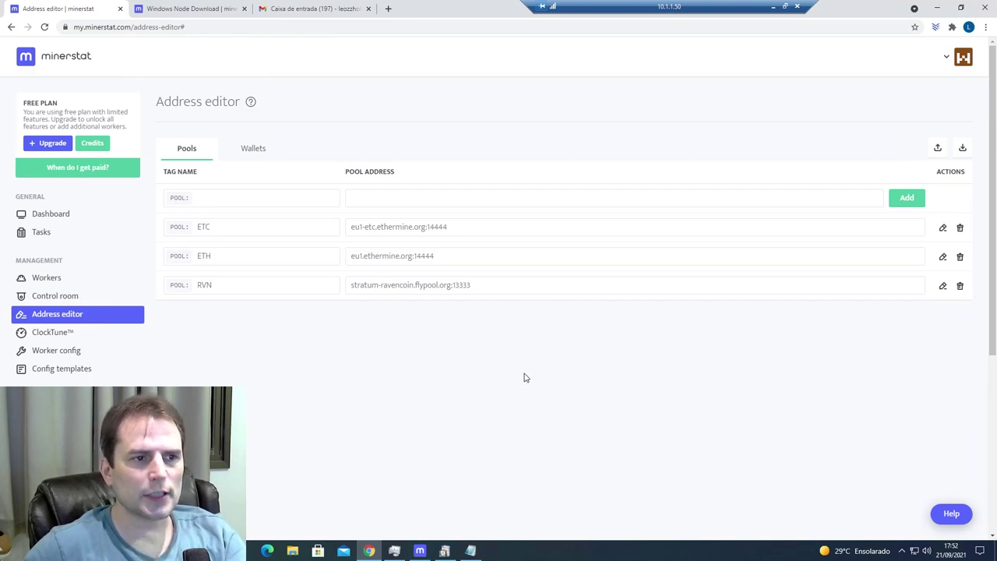
- Save pool ERGO-NANOPOOL with address ergo-us-east1.nanopool.org:11111, copied from Notepad
click(257, 198)
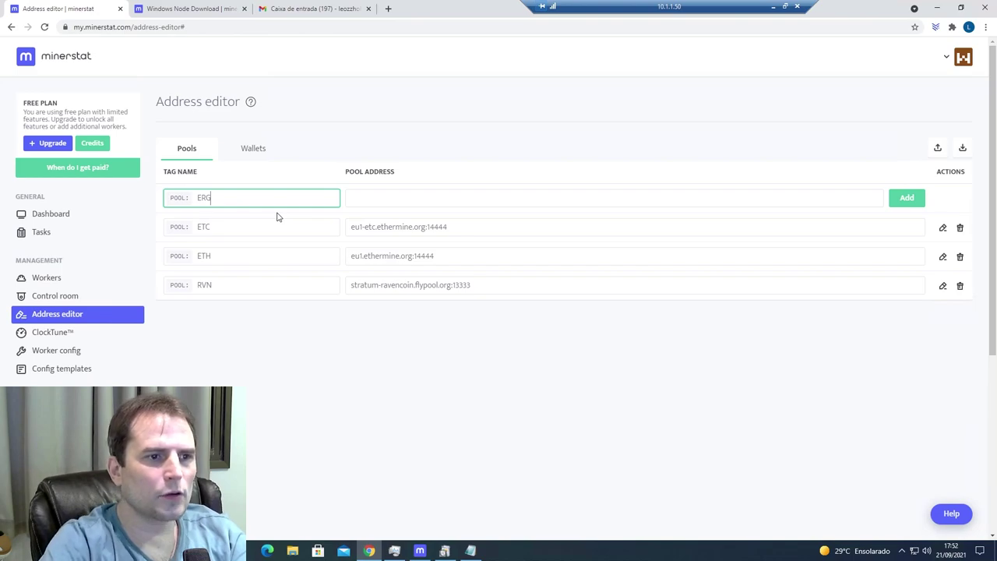
text(ERGO-NANOPOOL)
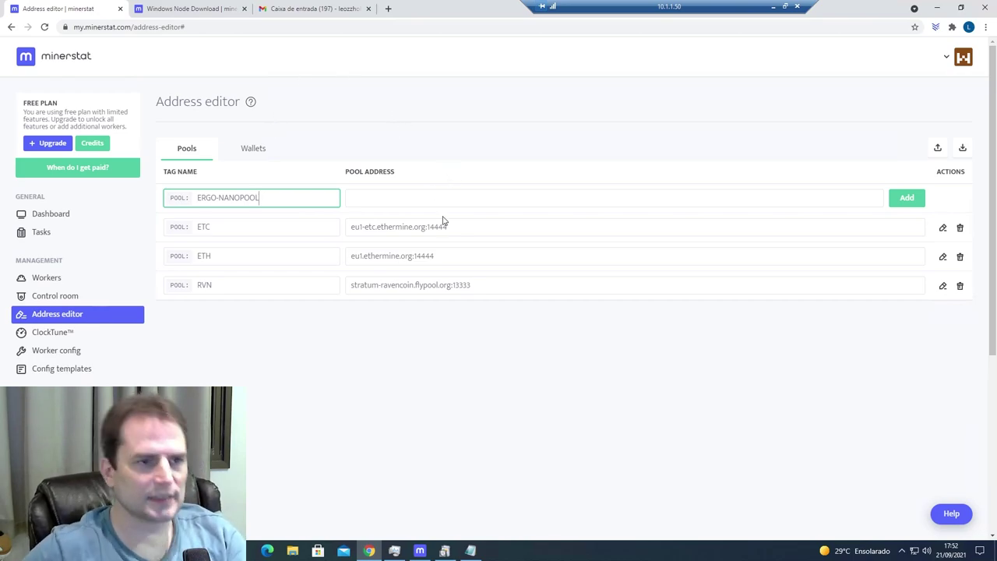
key(alt+Tab)
drag(516, 447, 290, 427)
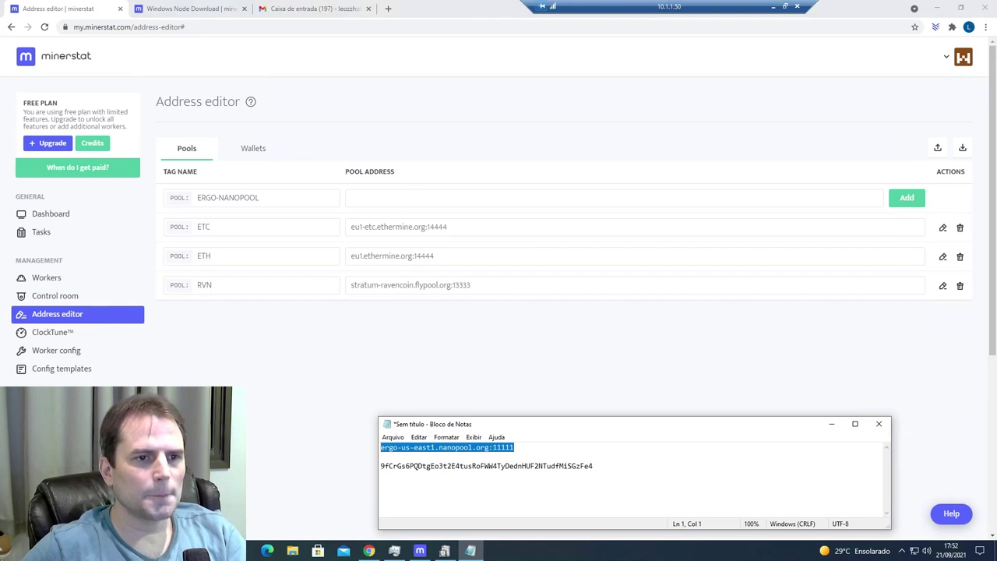
key(ctrl+c)
key(alt+Tab)
key(ctrl+v)
click(907, 198)
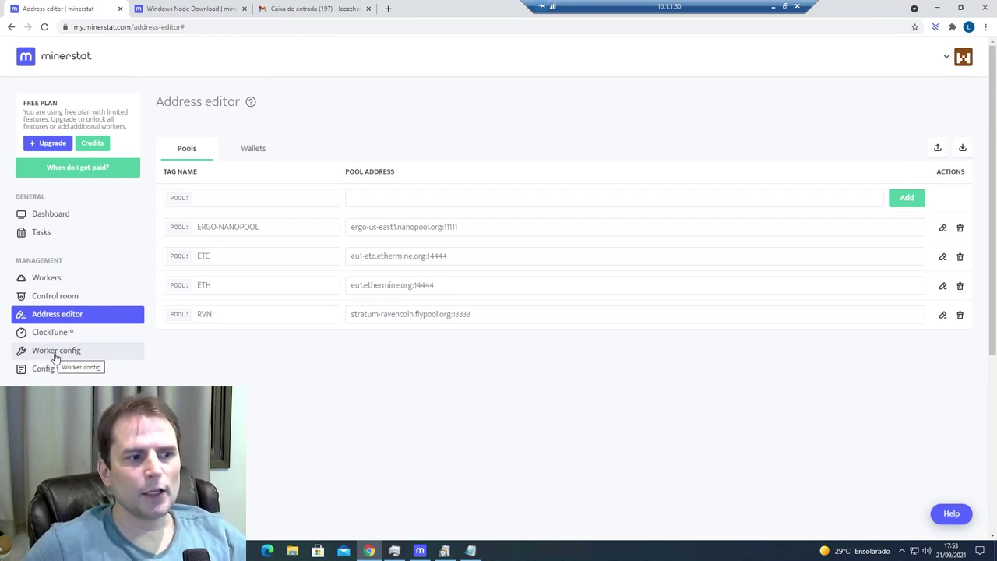
- Open the Gtx1060Ergo worker config and search its coin choices for ergo
click(53, 355)
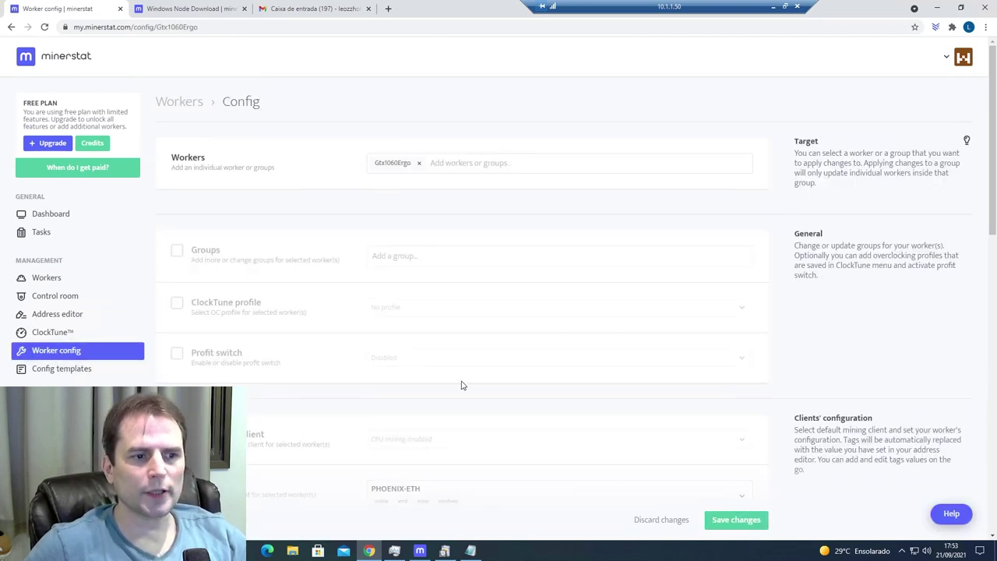
scroll(462, 384, down, 2)
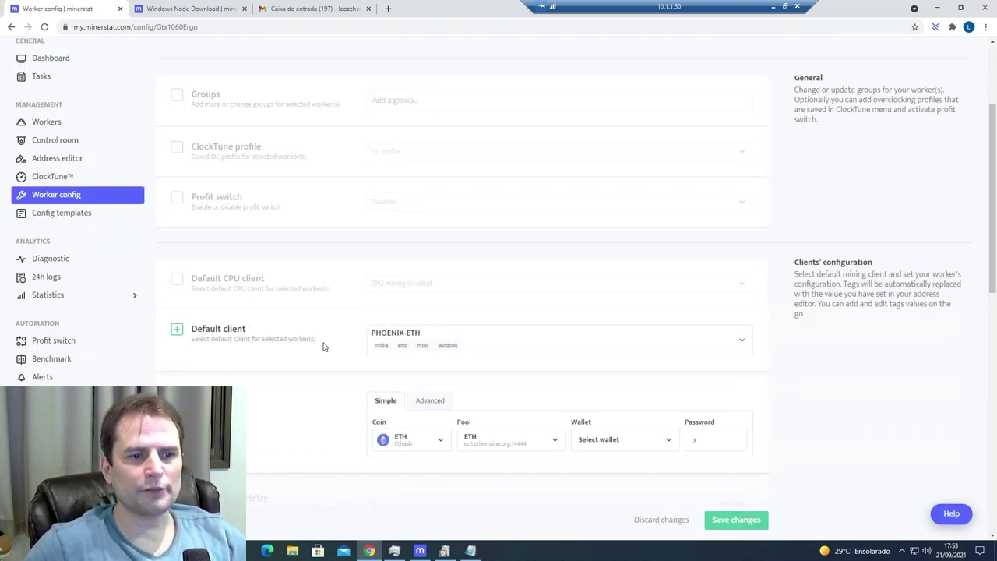
scroll(239, 355, down, 1)
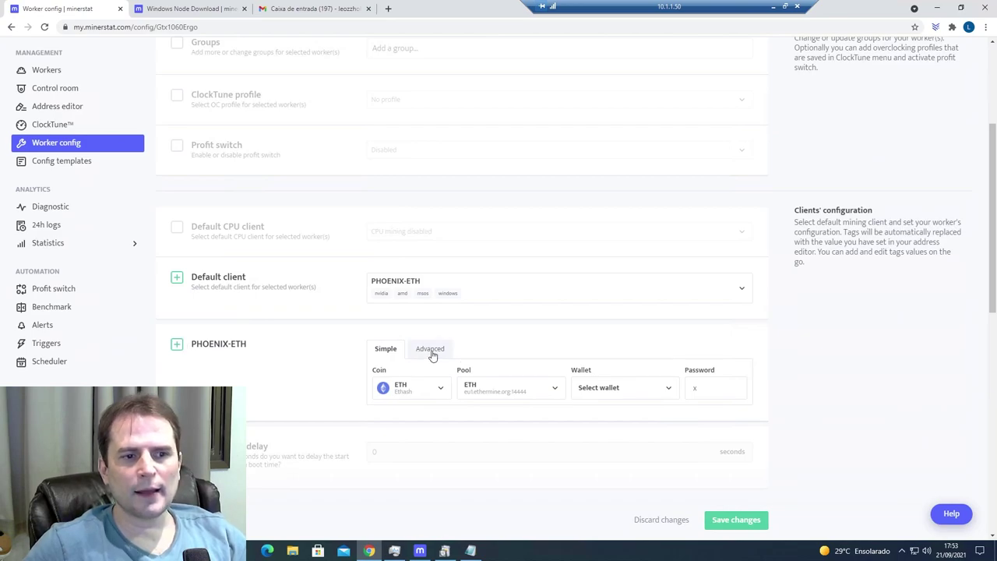
click(440, 394)
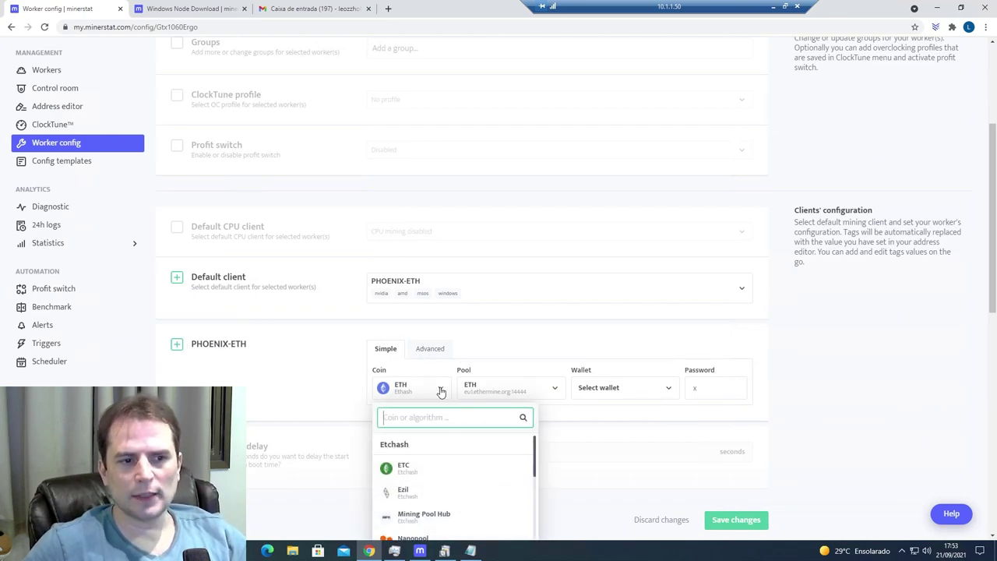
scroll(541, 356, down, 2)
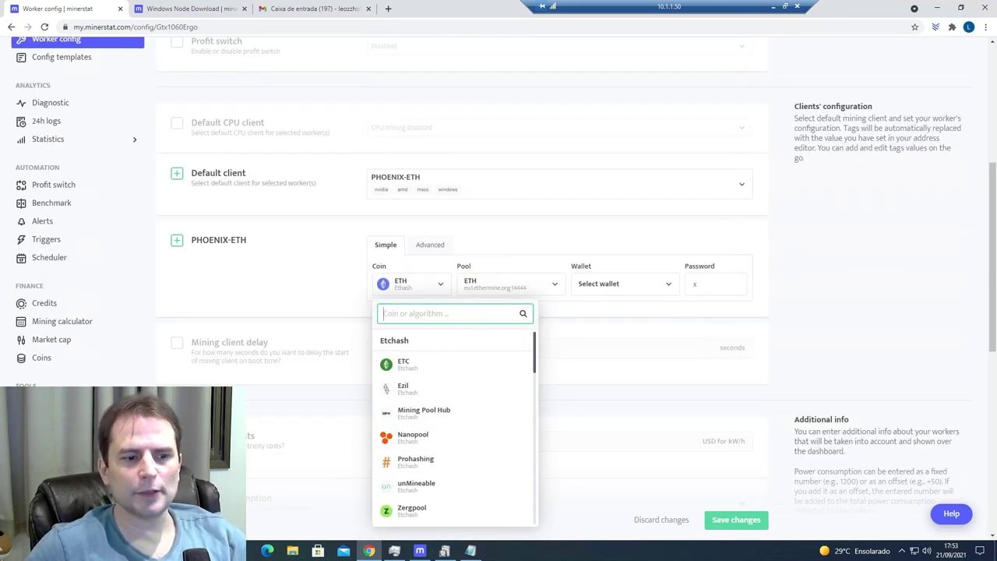
text(er)
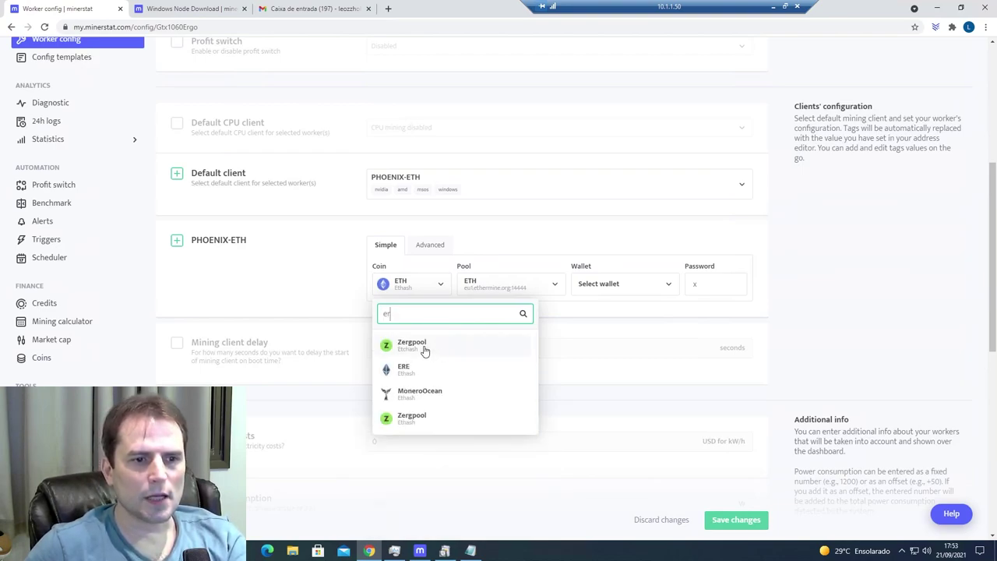
drag(432, 314, 336, 330)
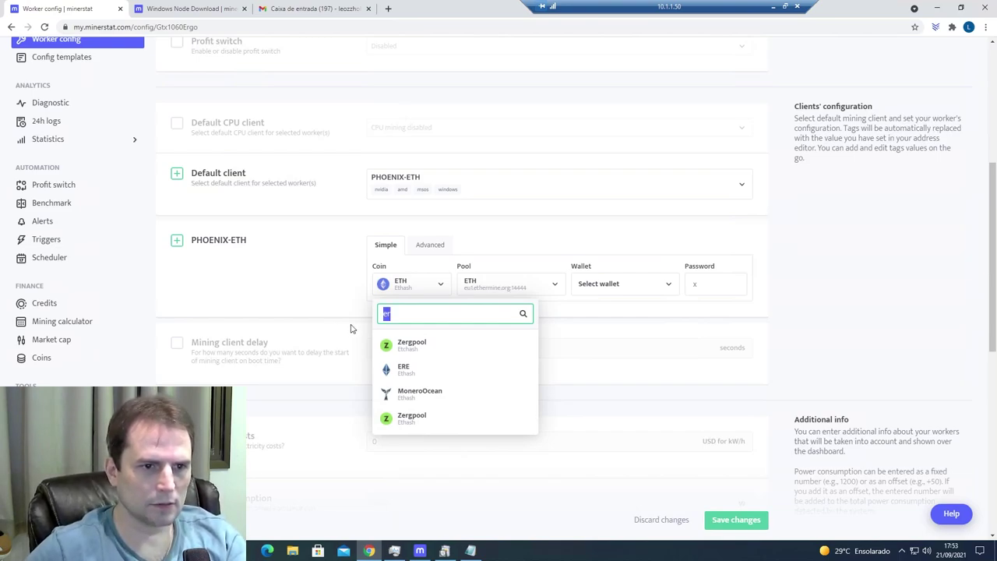
text(ergo)
key(BackSpace)
key(BackSpace)
key(BackSpace)
key(BackSpace)
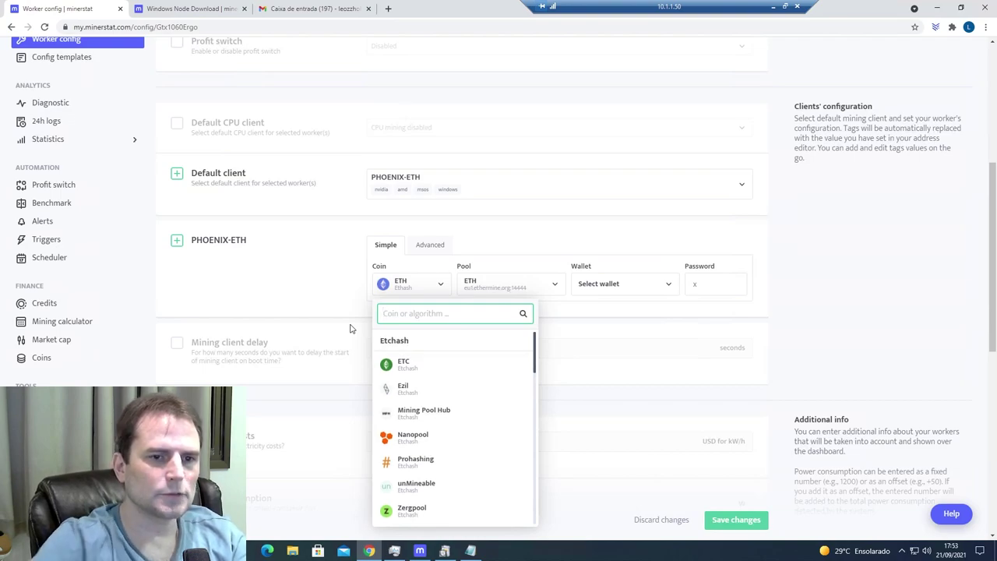
click(503, 283)
- Check the pool and advanced client settings, then bring up the default client list
click(440, 254)
click(439, 253)
click(384, 251)
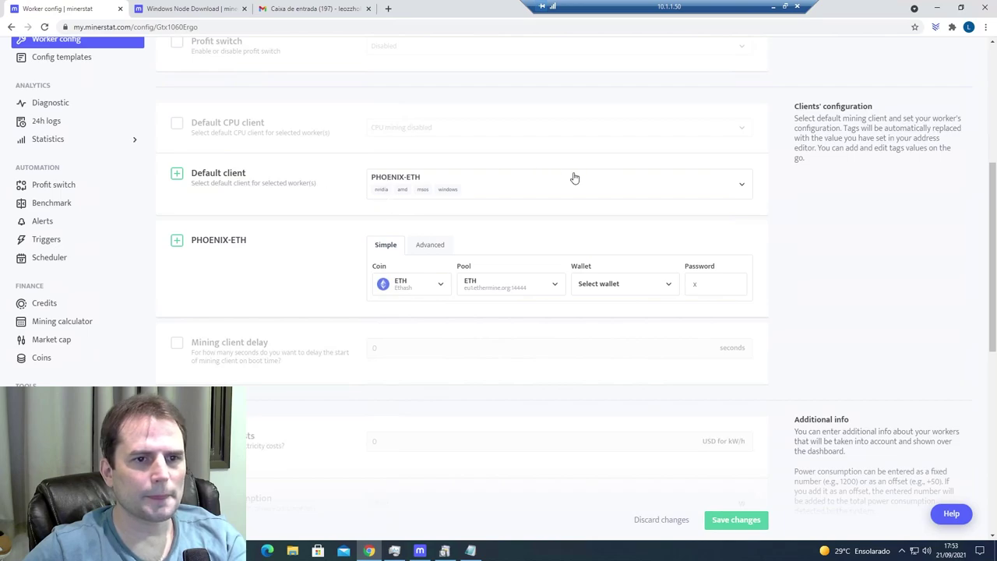
click(429, 183)
click(420, 217)
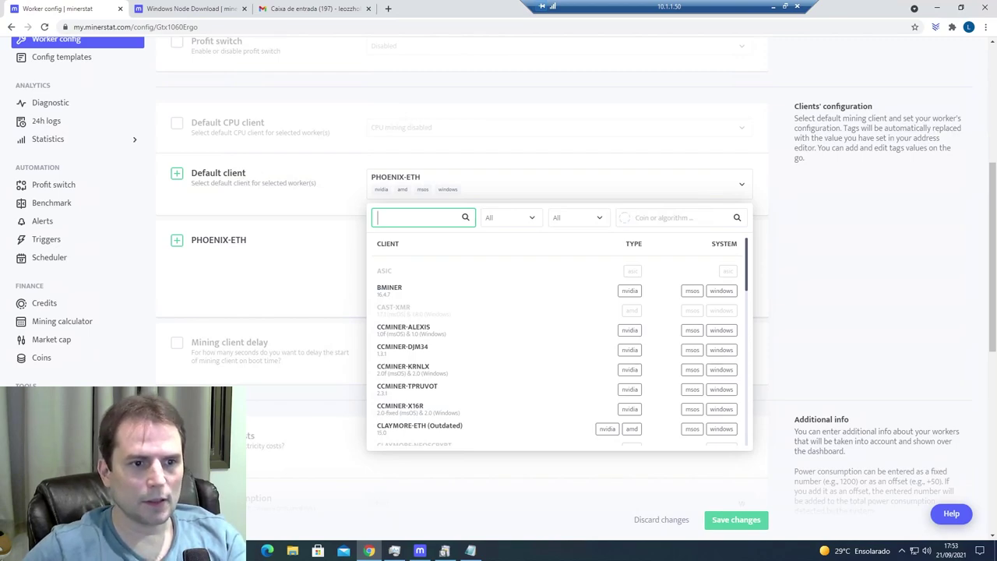
- Browse the client list (CCMINER, CRYPTODREDGE, GMINER and others), then minimize the browser
scroll(454, 296, down, 3)
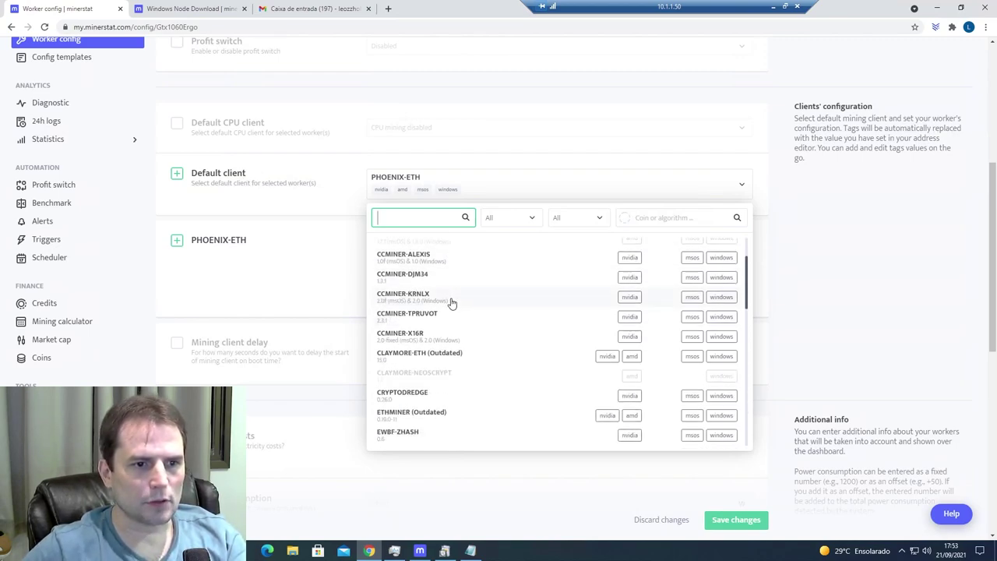
scroll(453, 303, down, 1)
scroll(452, 303, up, 2)
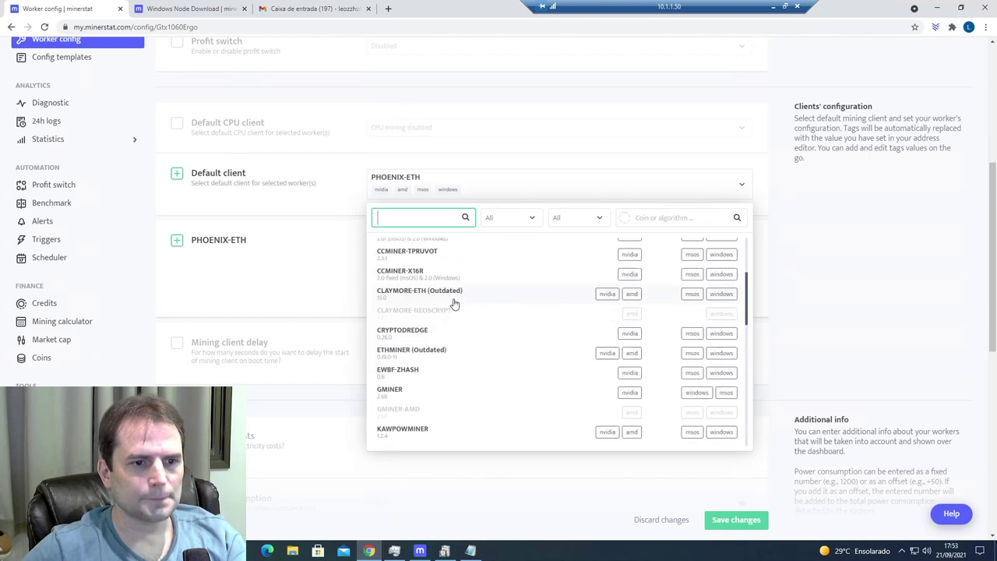
click(937, 8)
- Open start_ergo.bat in Notepad and check the start_ergo shortcut's properties
right_click(23, 381)
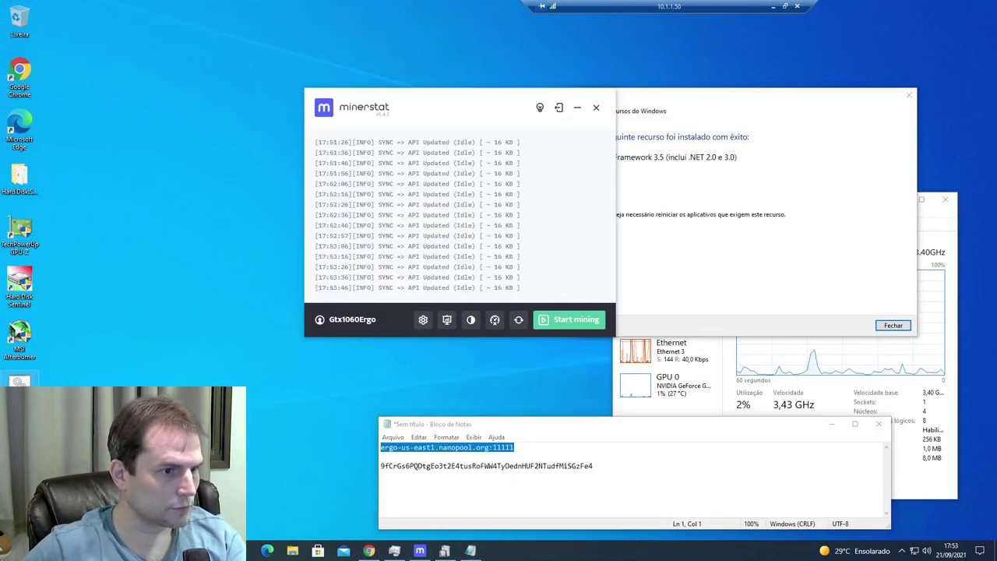
click(96, 234)
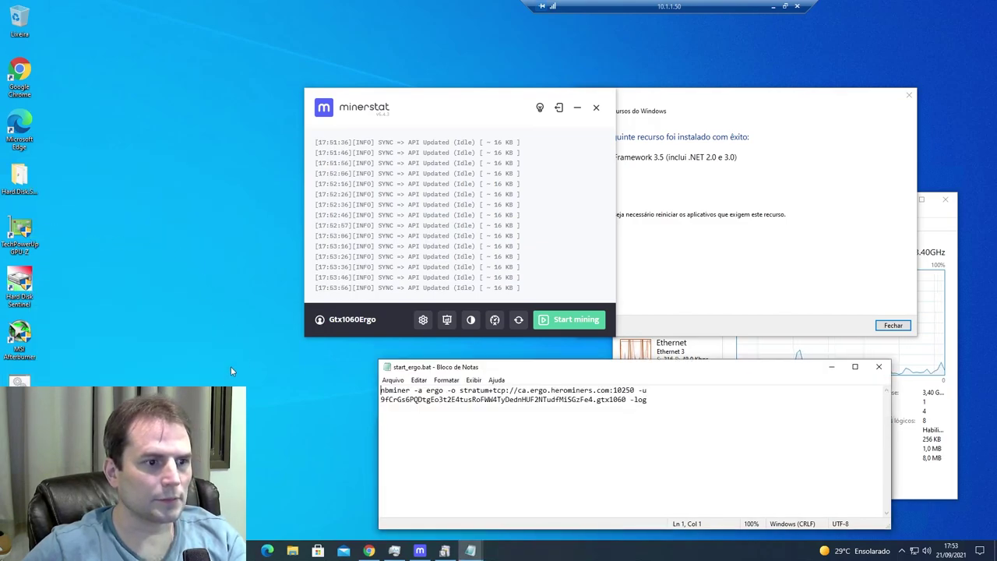
right_click(20, 381)
click(46, 374)
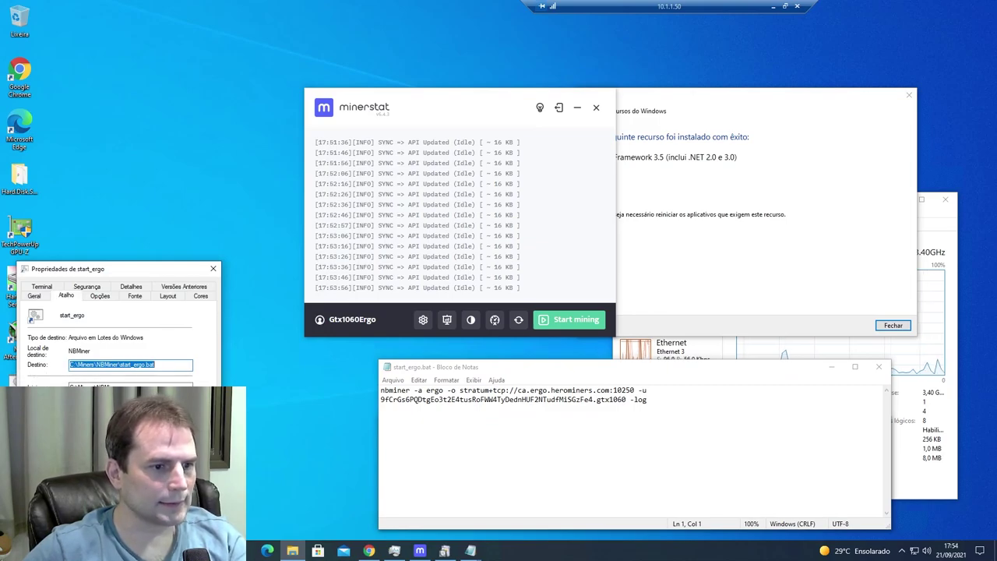
key(Escape)
- Go back to the worker configuration in the browser
key(alt+Tab)
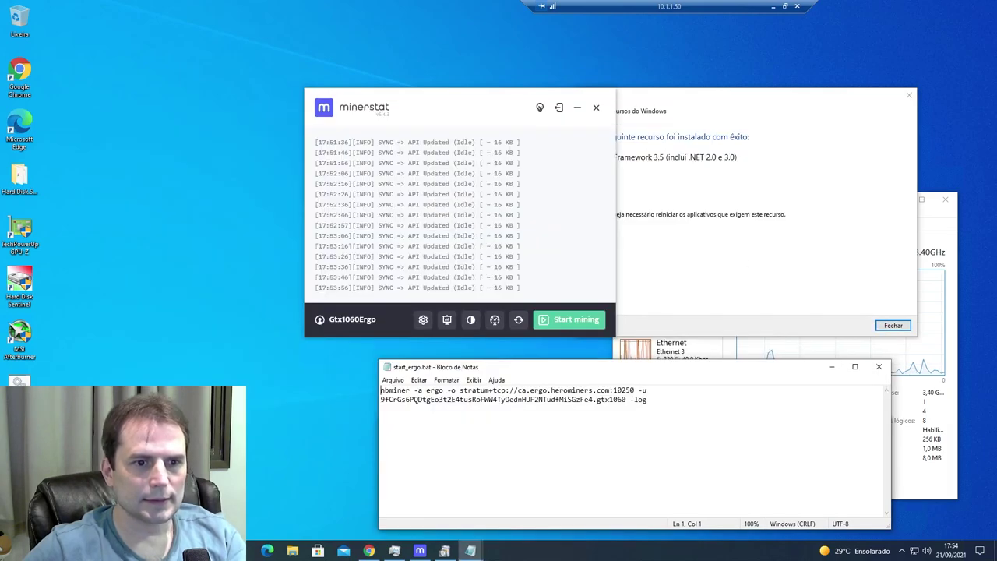
click(419, 550)
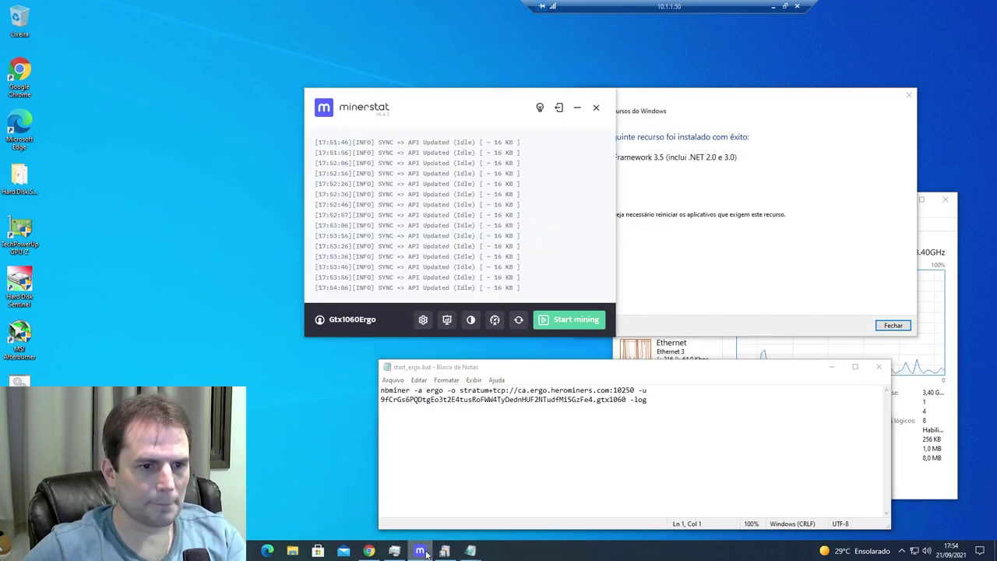
click(369, 550)
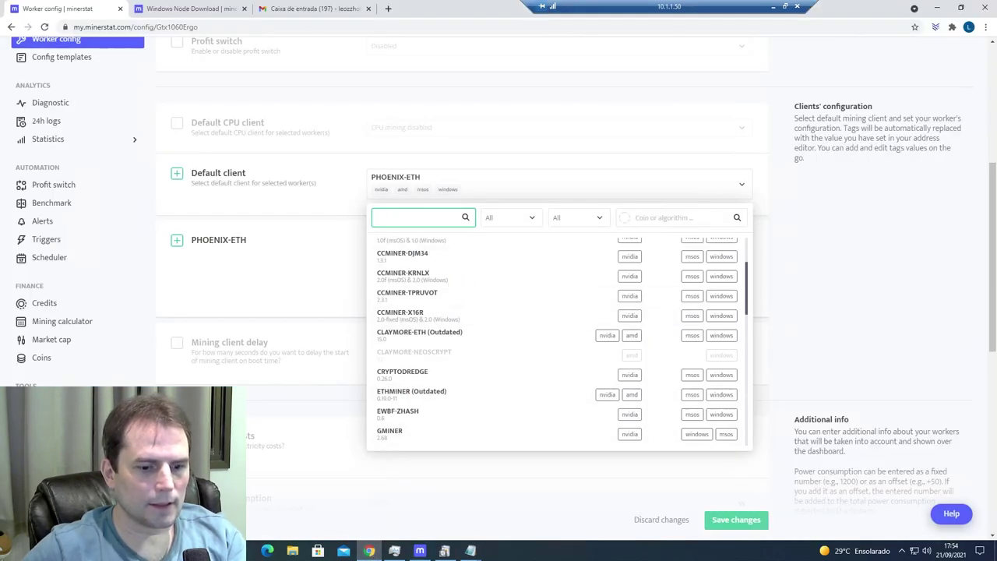
- Make NBMINER the default client, mining ERG
text(nb)
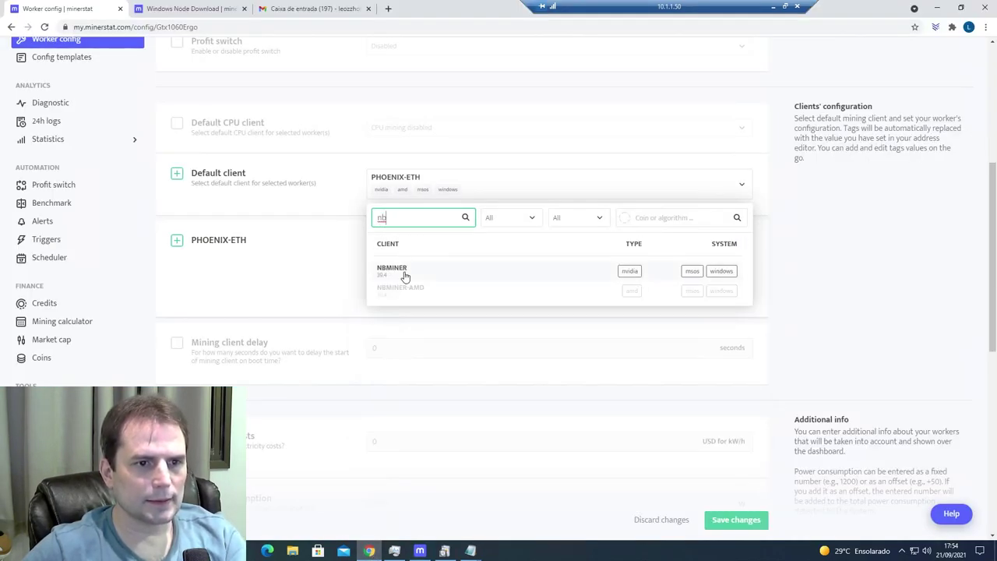
click(405, 273)
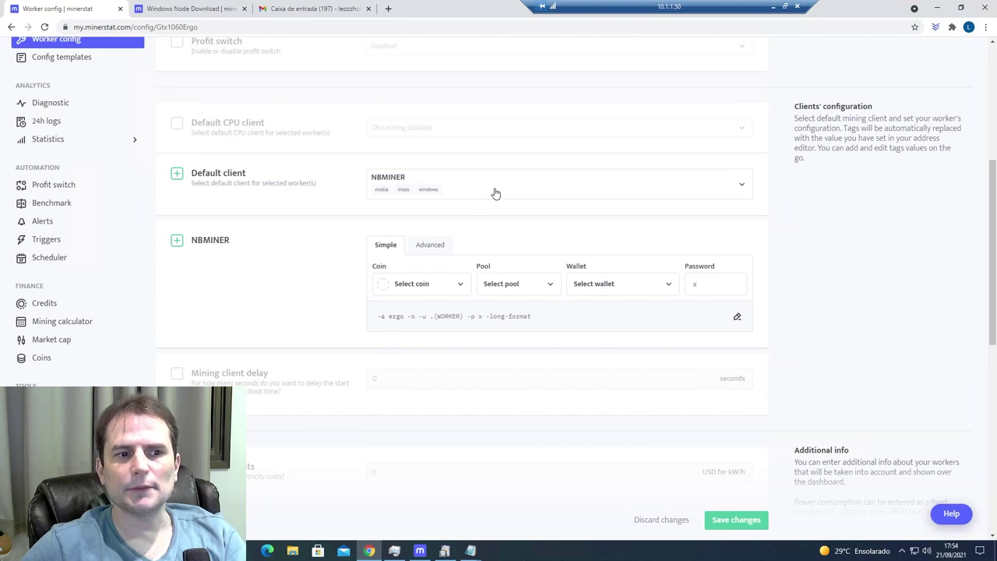
click(414, 286)
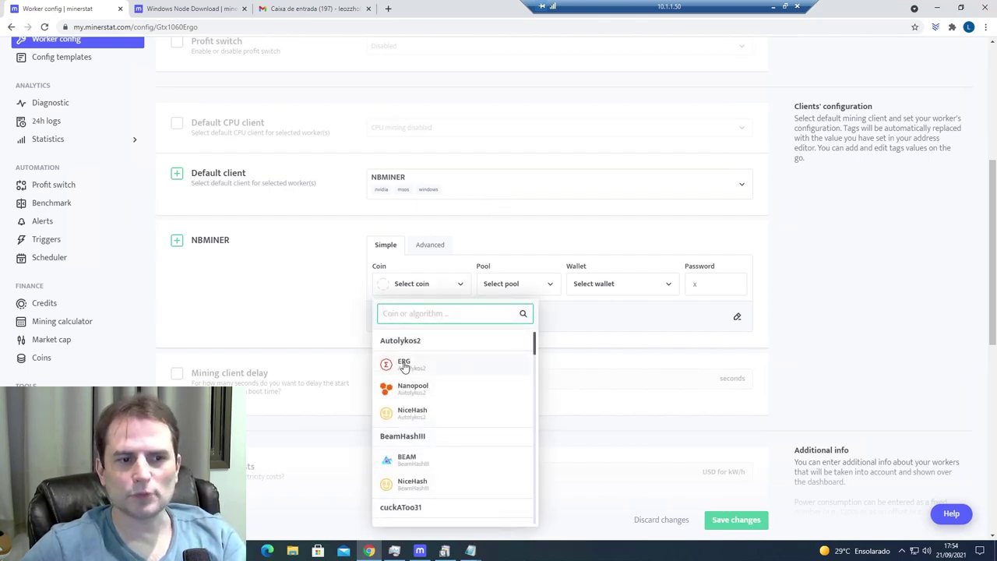
click(406, 363)
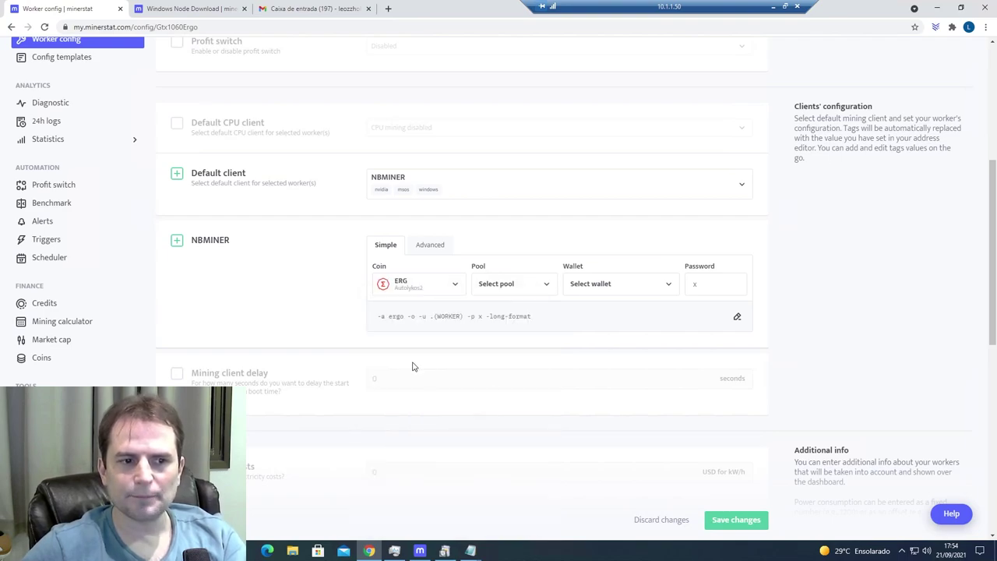
- Choose the ERGO-NANOPOOL pool and ERGO wallet, then save the worker config
click(544, 288)
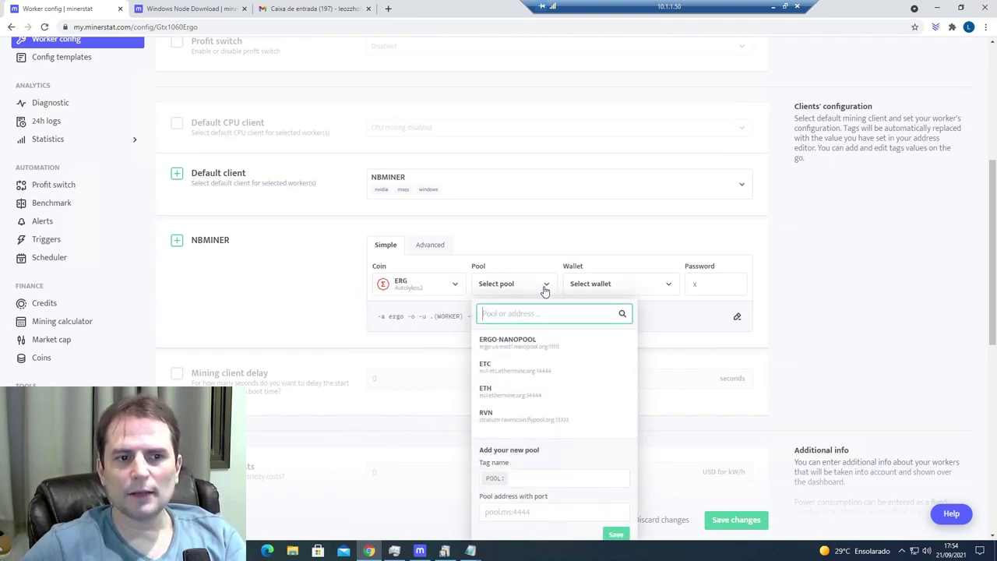
click(532, 347)
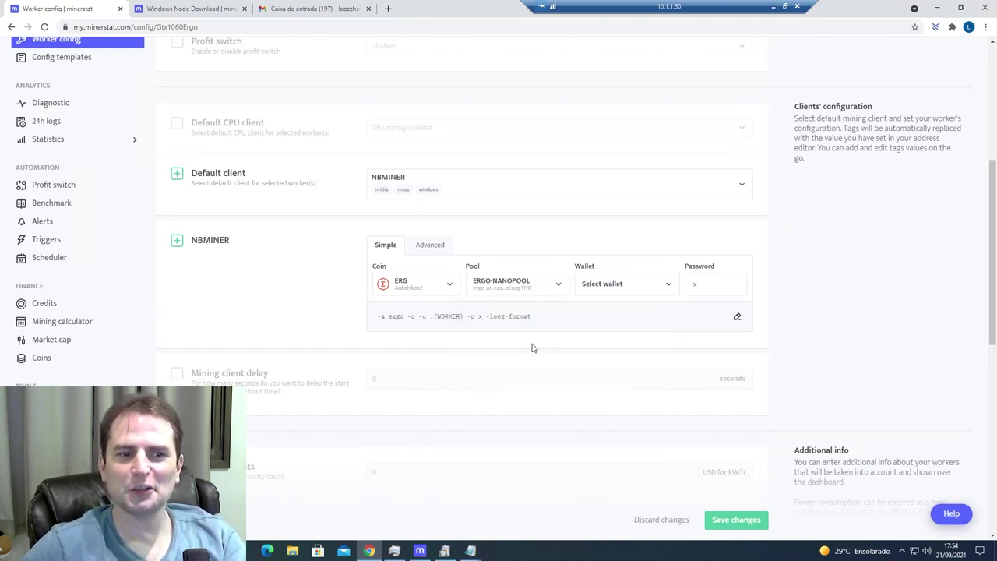
click(637, 290)
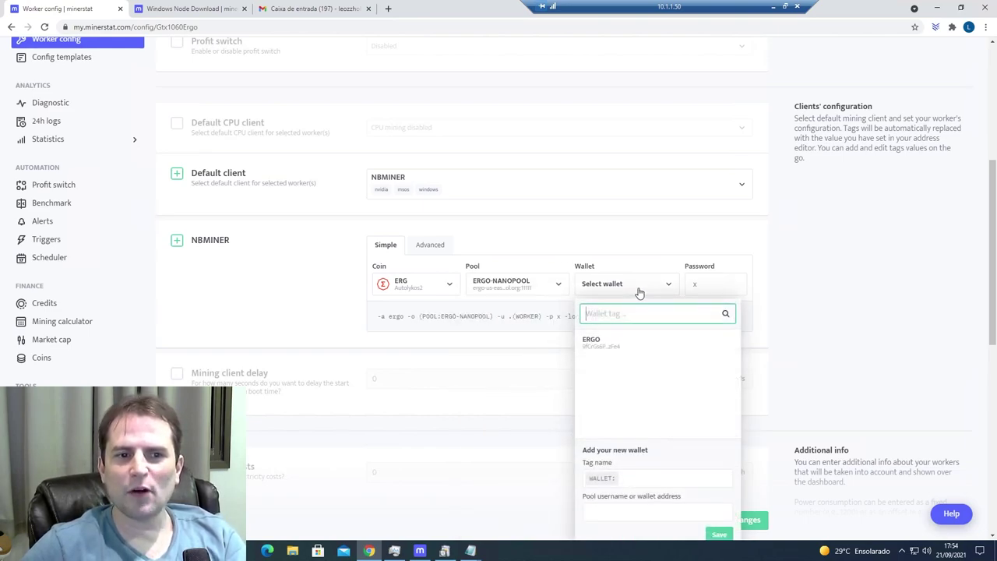
click(599, 347)
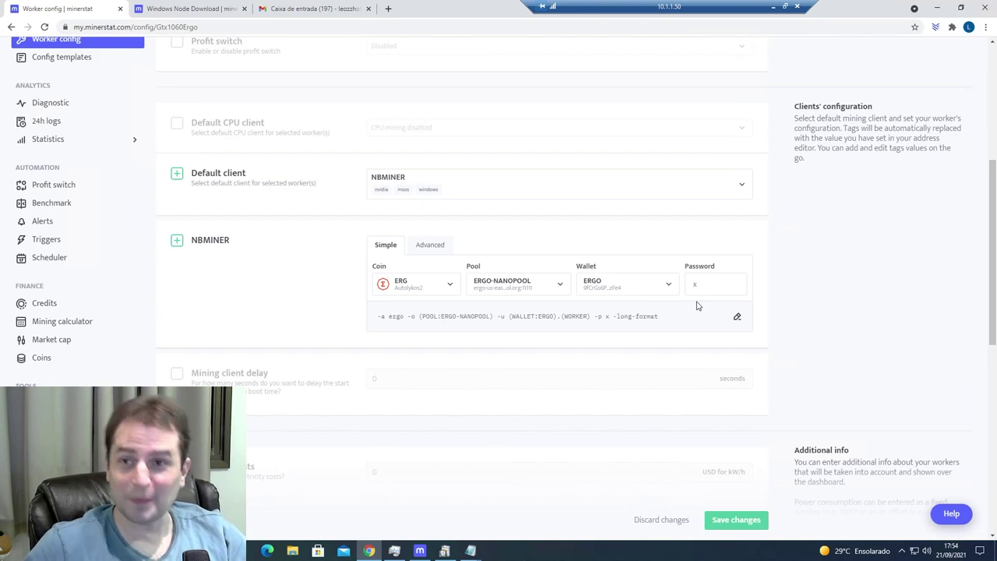
scroll(712, 312, down, 1)
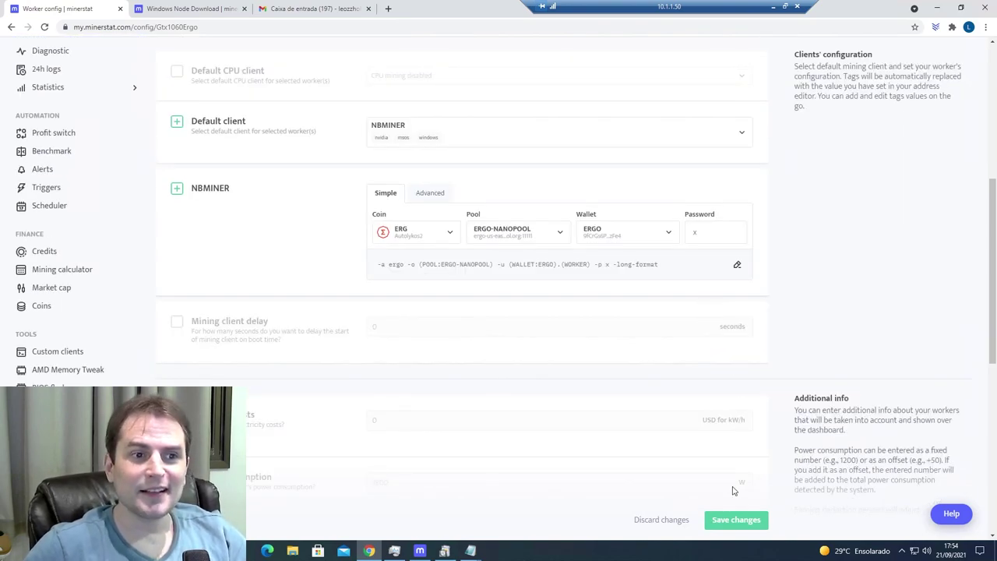
click(737, 521)
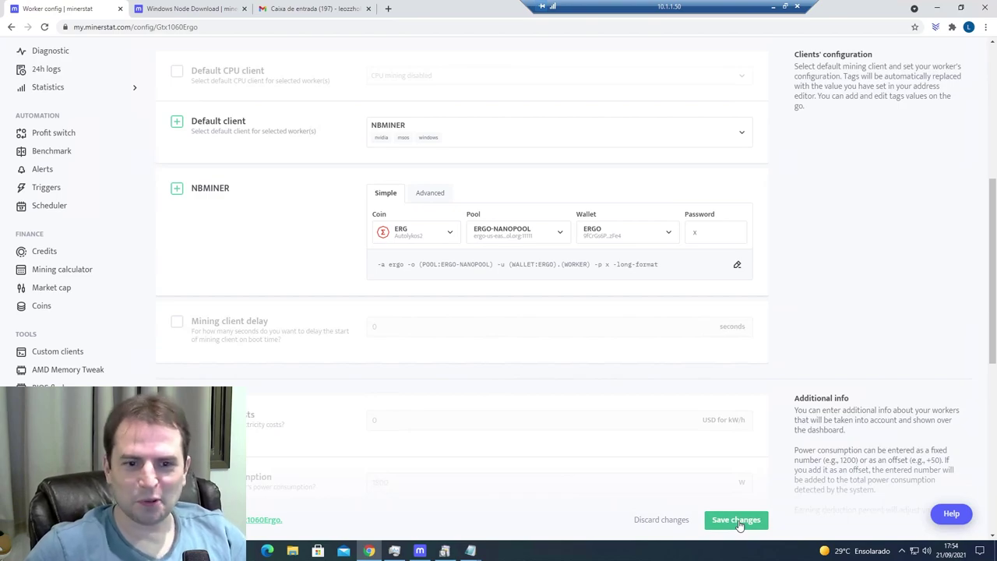
scroll(564, 401, down, 1)
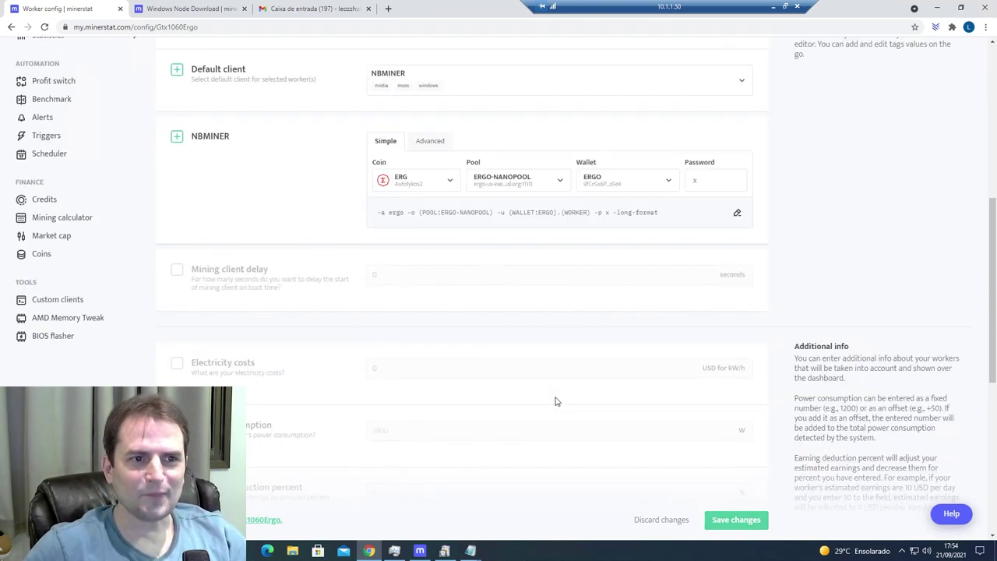
scroll(553, 403, down, 1)
scroll(552, 405, up, 3)
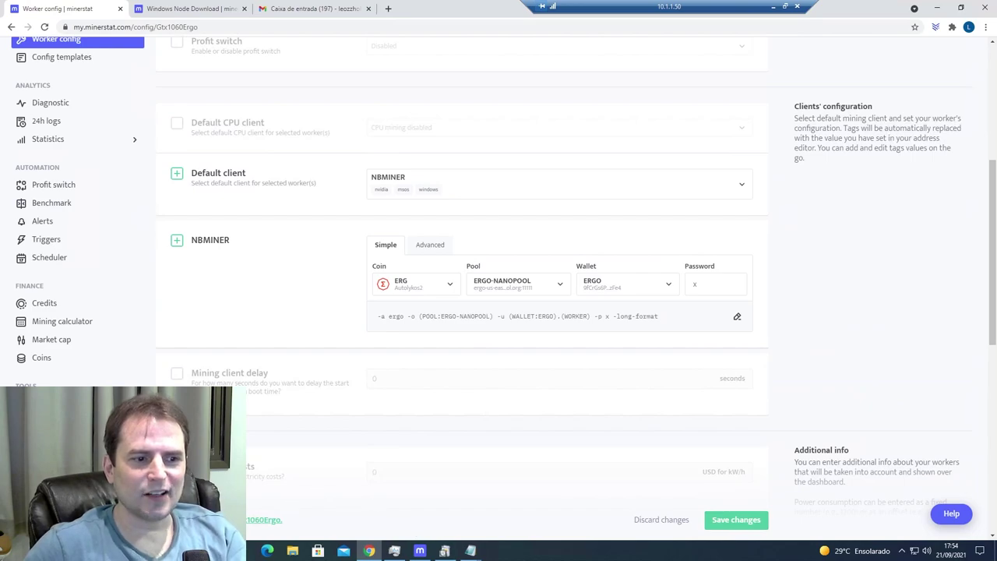
- Bring up the minerstat client and allow nbminer through the firewall, including private networks
click(444, 551)
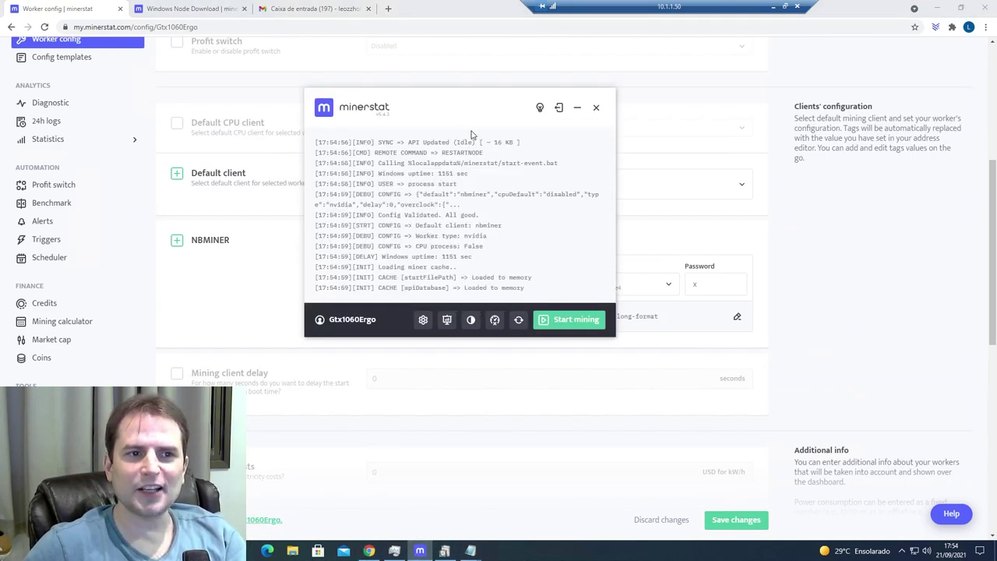
drag(453, 97, 799, 122)
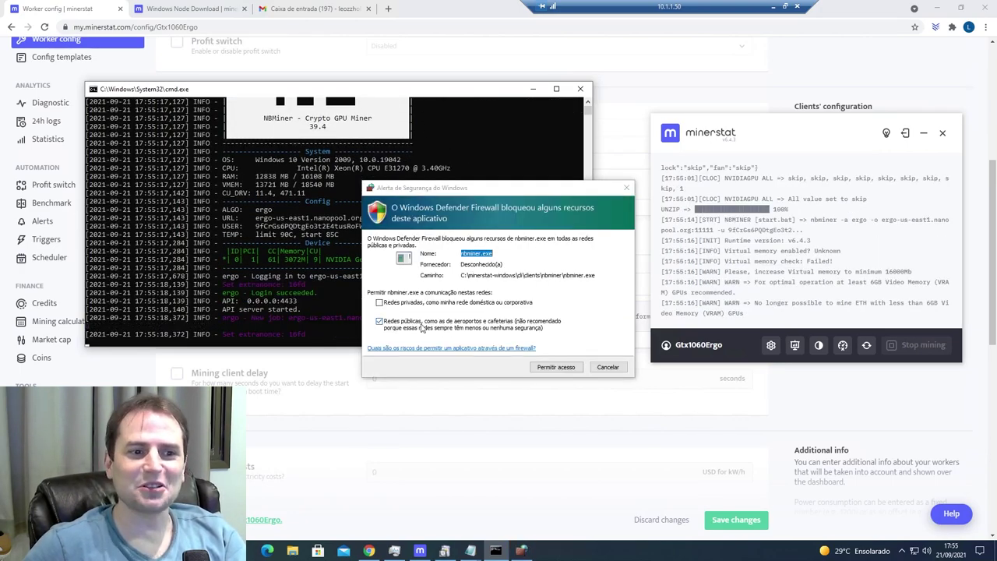
click(403, 304)
click(555, 368)
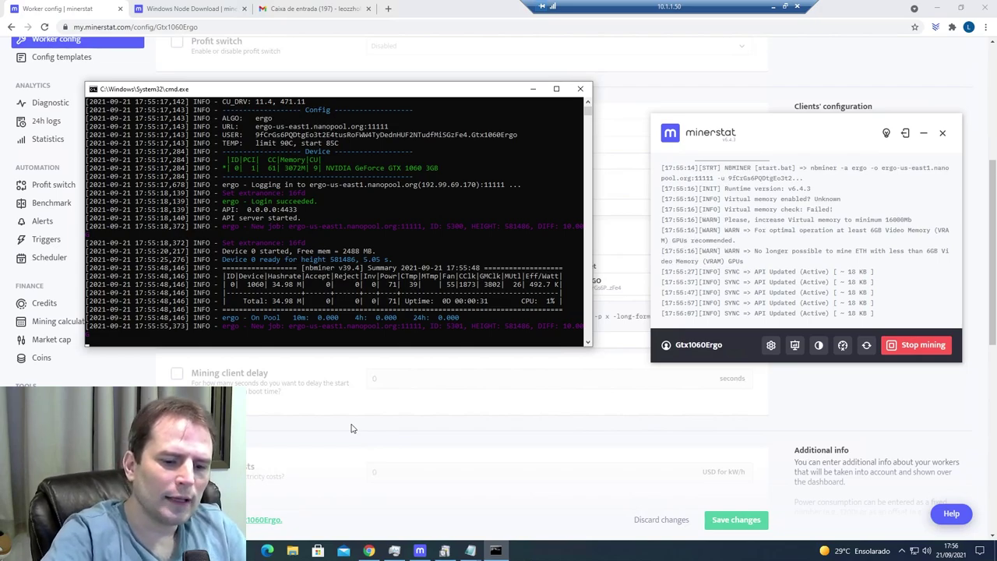
- Go to ClockTune and start a new overclock profile
click(394, 433)
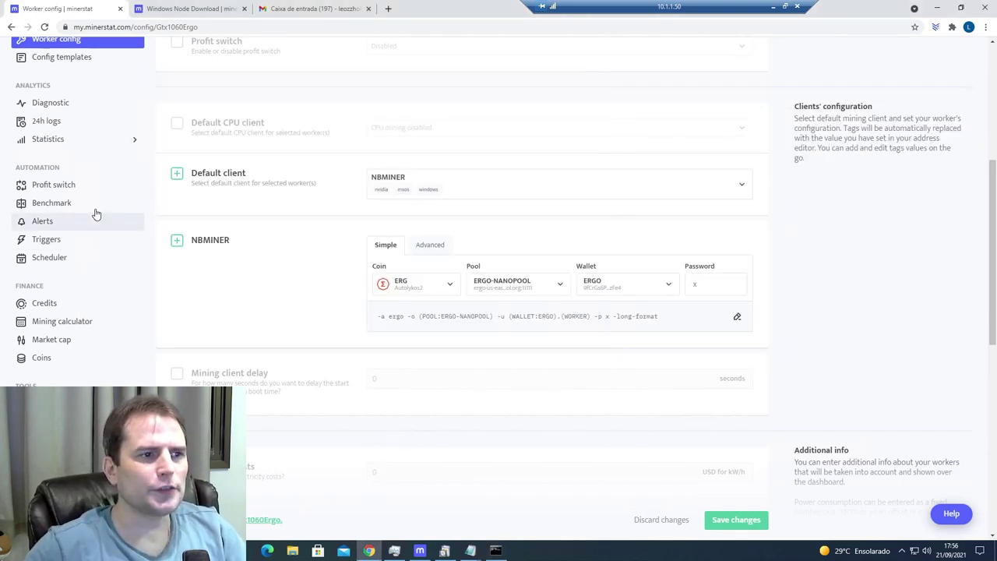
scroll(96, 214, up, 3)
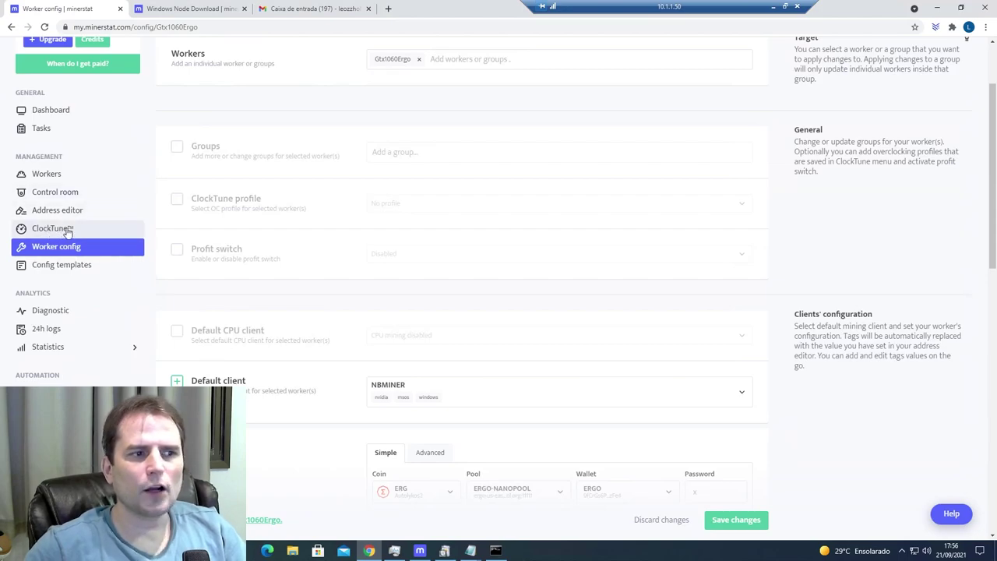
click(55, 232)
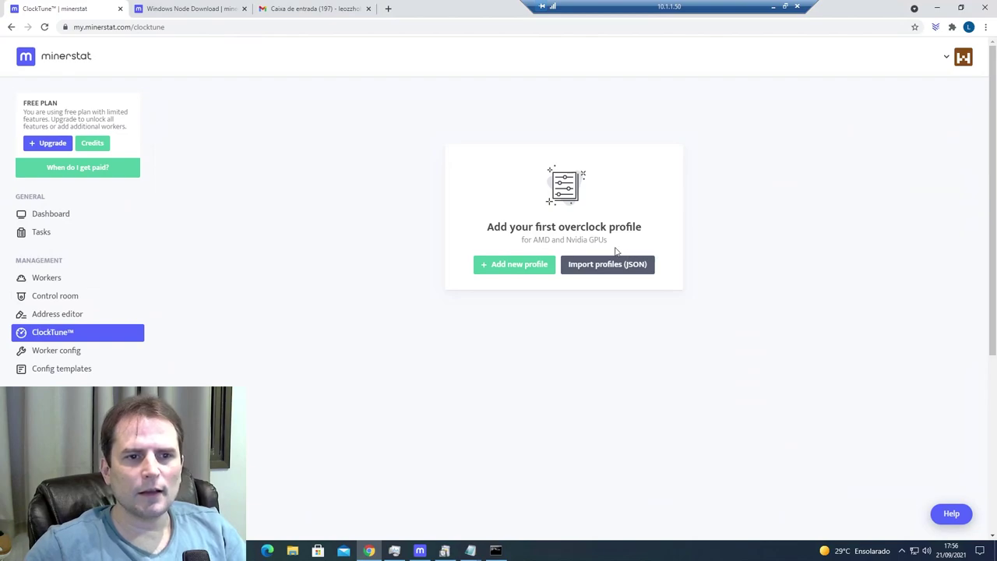
click(512, 265)
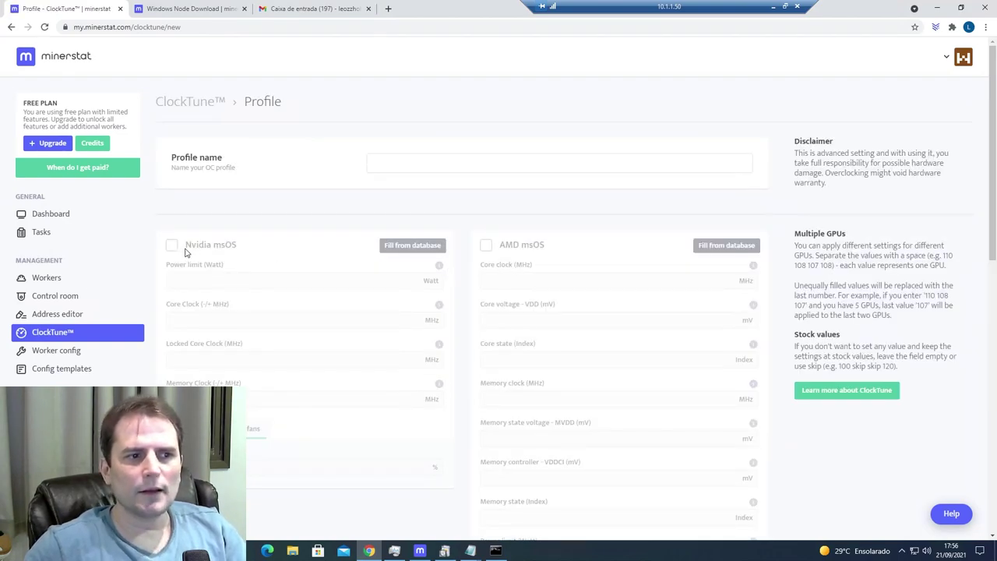
scroll(274, 273, down, 7)
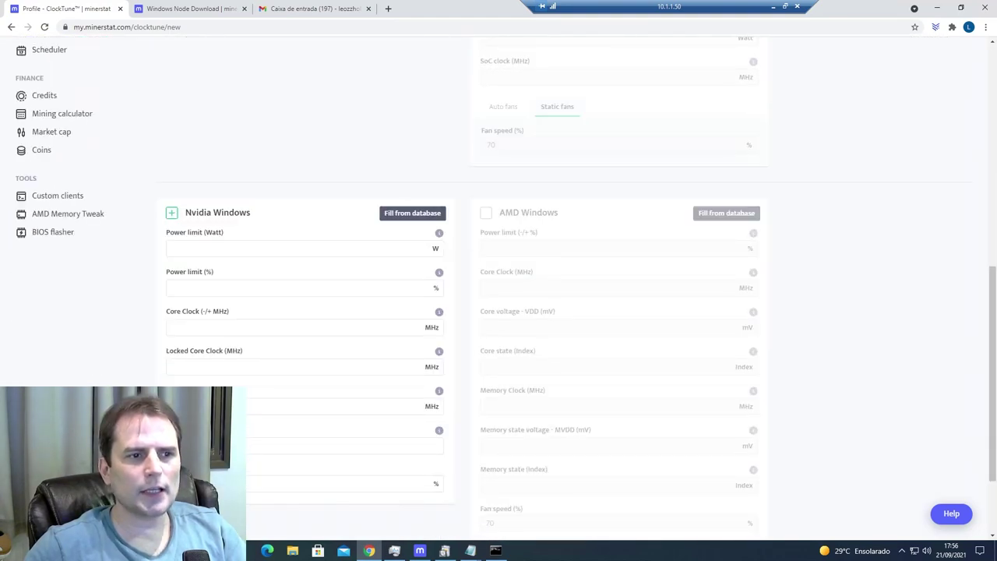
- Enable Nvidia Windows settings and pick GTX 1060 from the fill-from-database presets
click(171, 213)
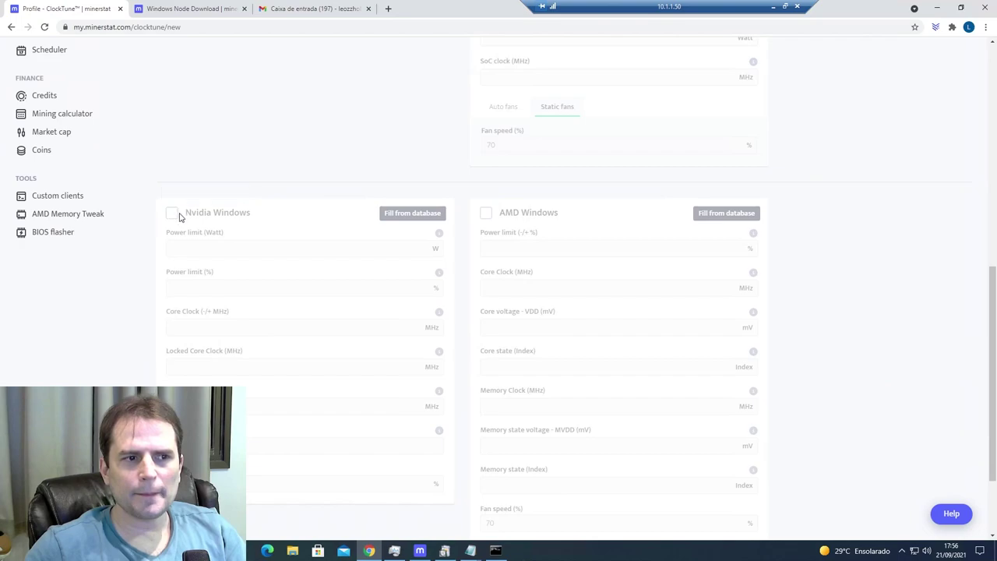
click(172, 214)
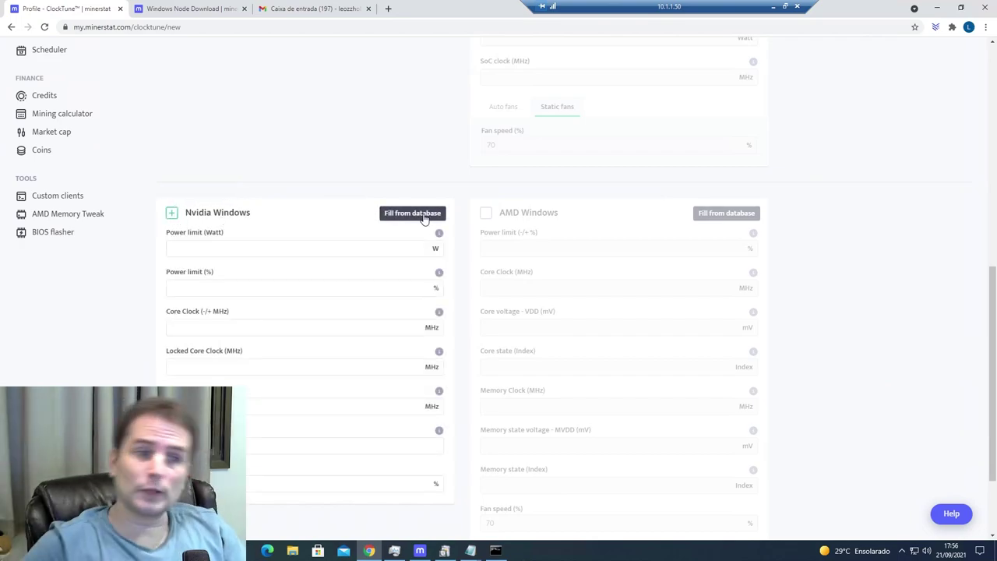
click(411, 216)
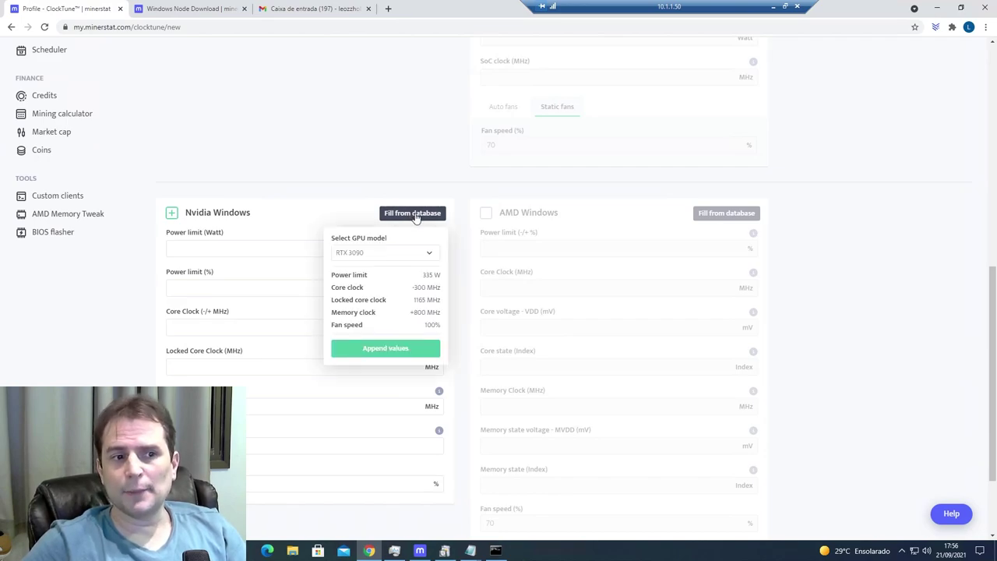
click(423, 253)
scroll(399, 316, down, 5)
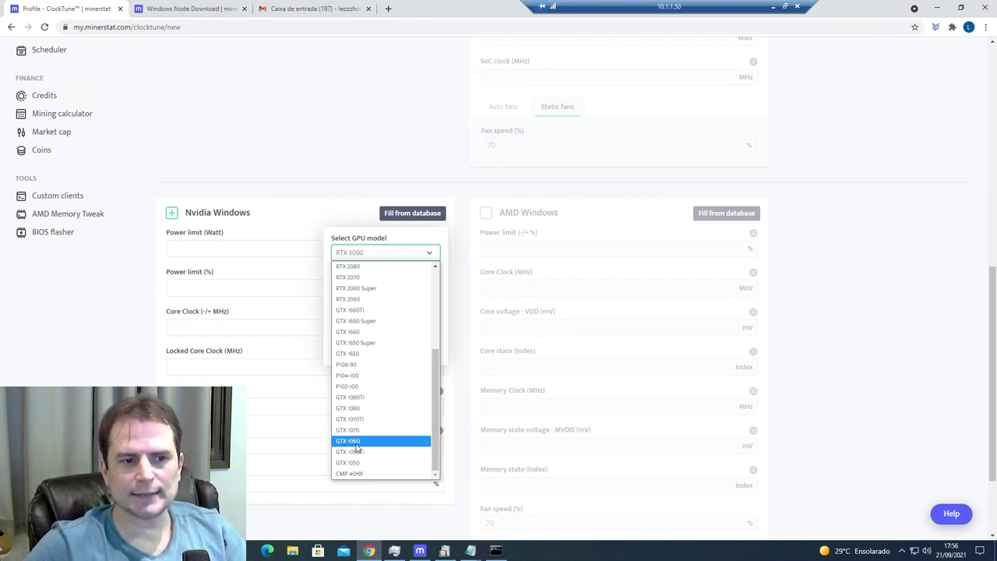
click(348, 441)
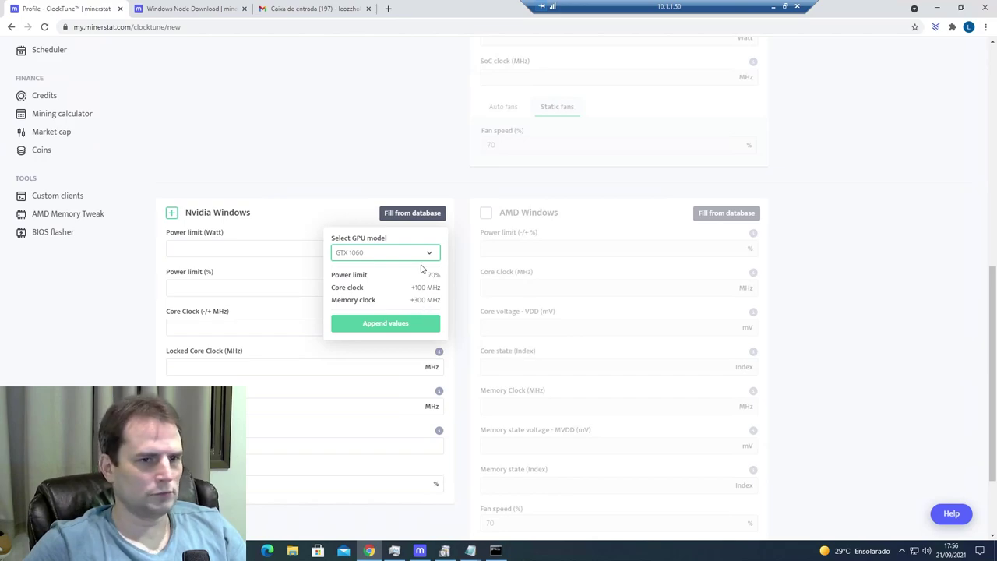
- Set the Nvidia Windows power limit to 70% and core clock offset to -350
click(330, 223)
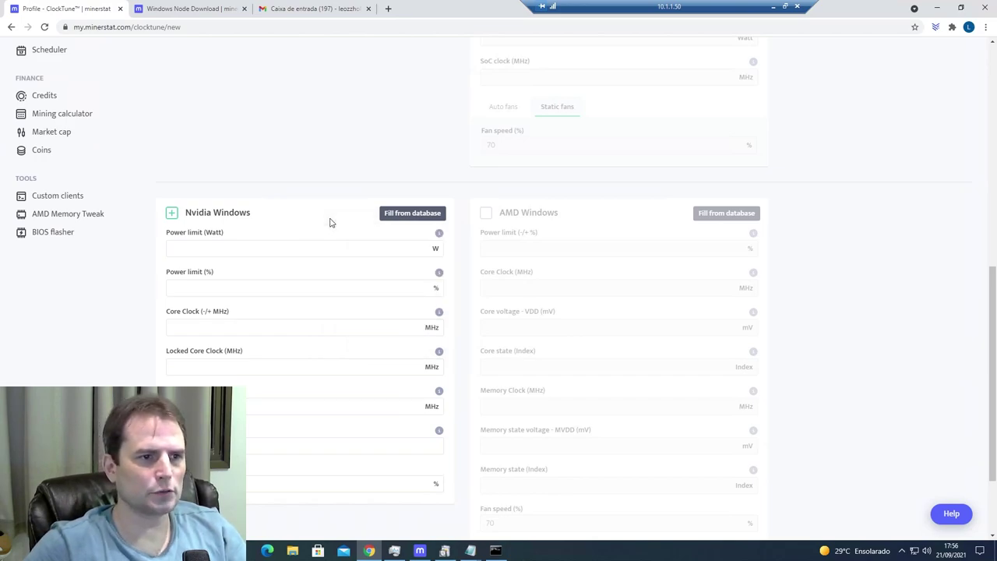
click(172, 248)
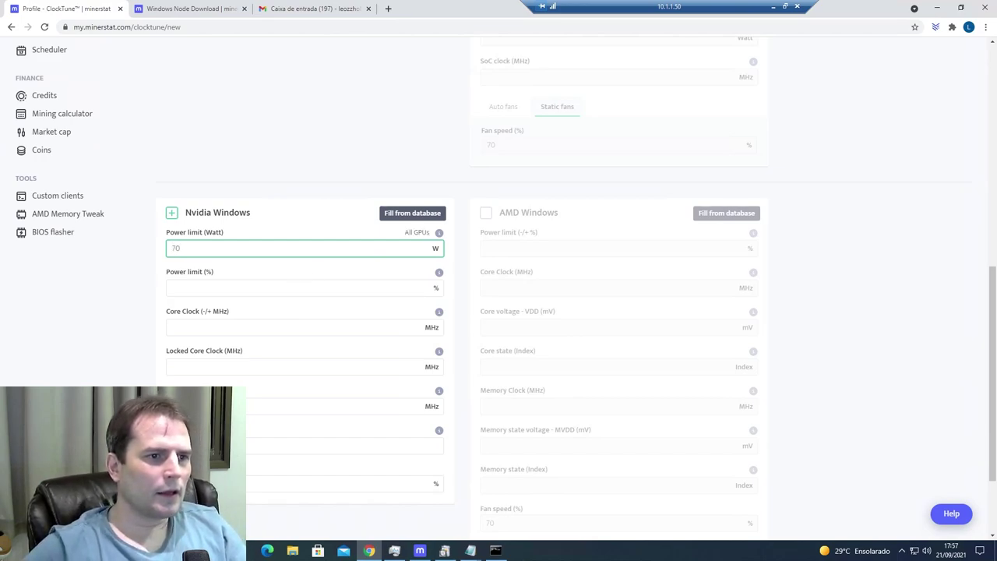
text(70)
key(ctrl+a)
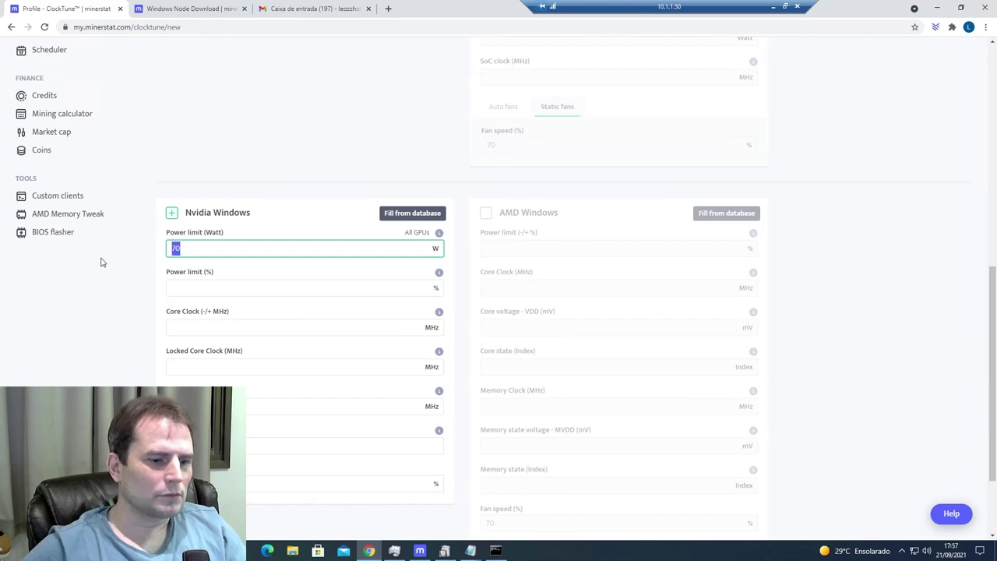
key(BackSpace)
key(Tab)
text(70)
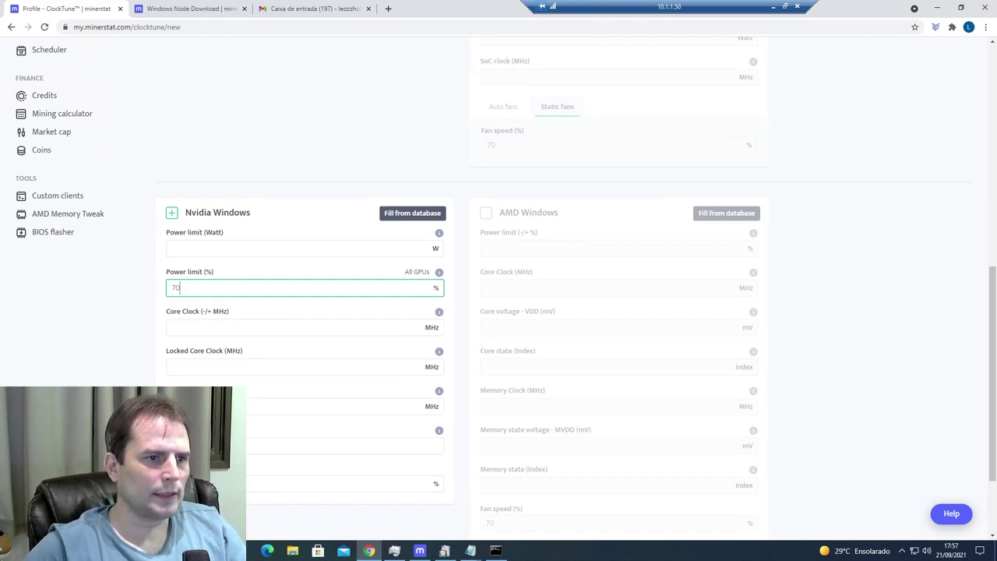
click(173, 327)
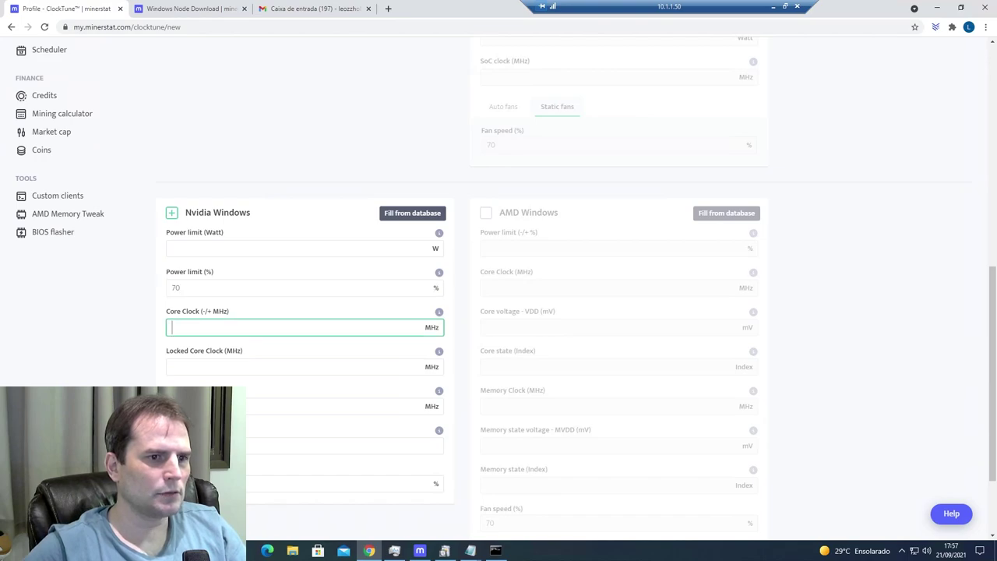
text(-350)
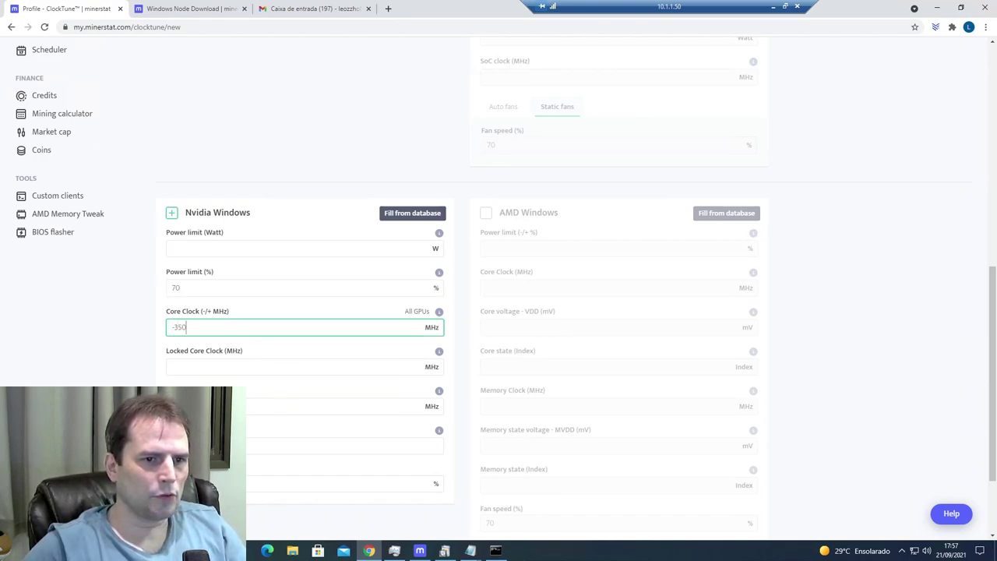
- With +600 memory and 70% fan, try saving and find Profile name required
click(343, 406)
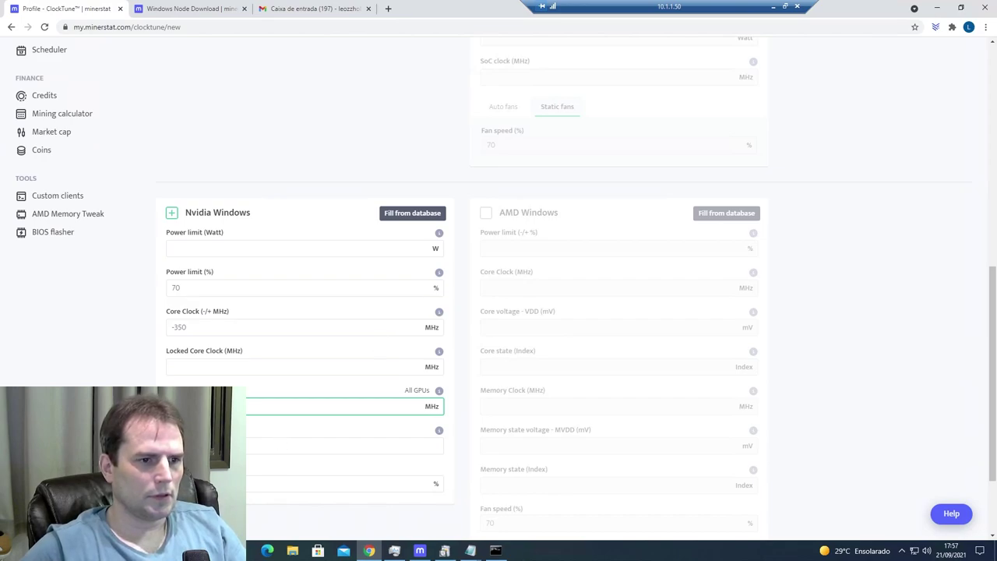
scroll(463, 467, down, 2)
click(736, 465)
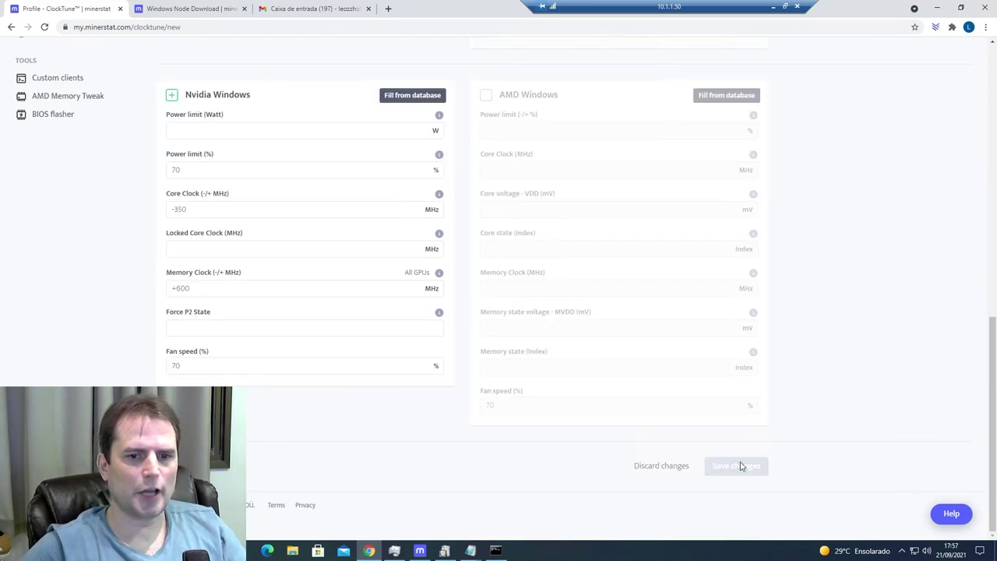
mouse_move(495, 550)
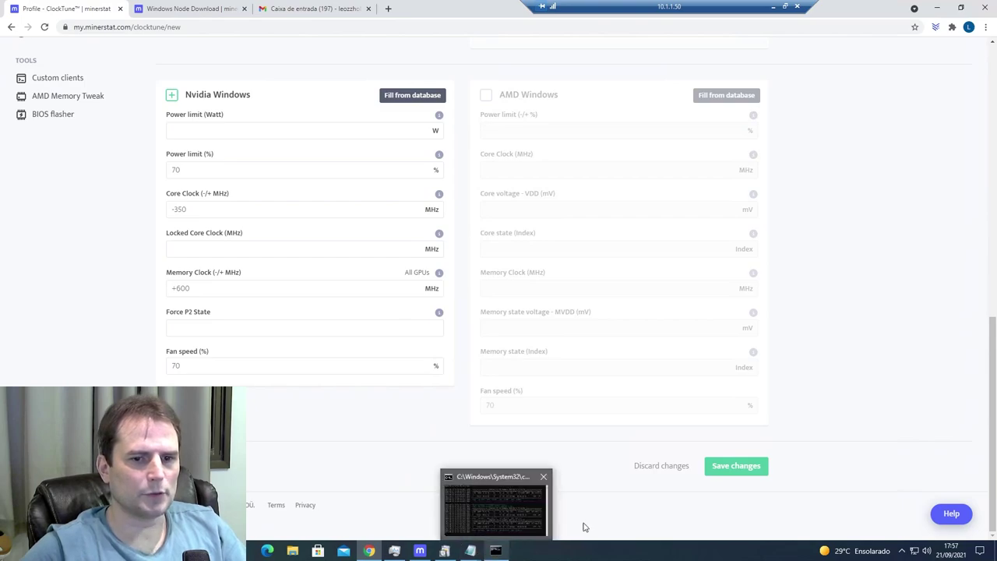
scroll(300, 342, up, 2)
scroll(298, 336, down, 2)
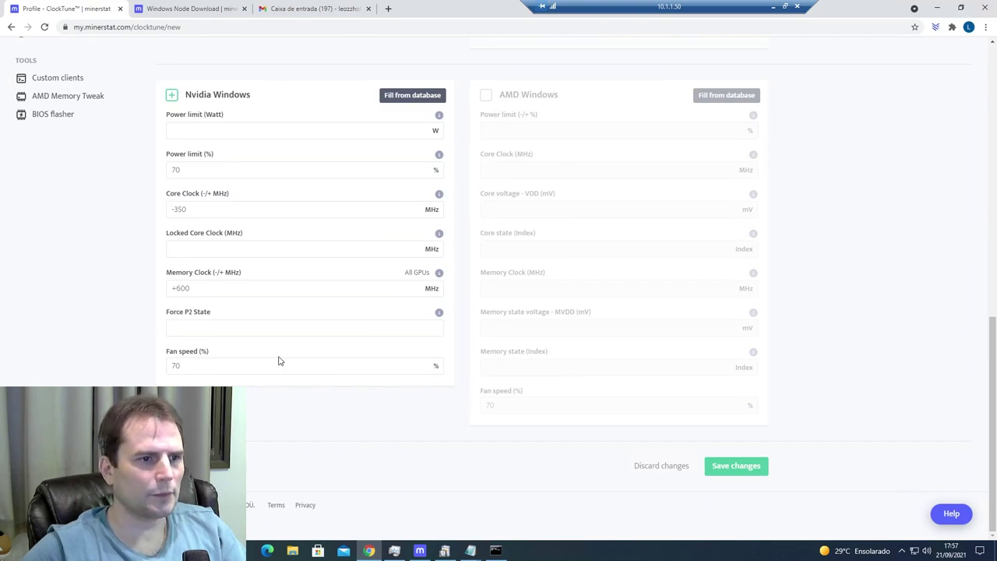
scroll(280, 360, up, 10)
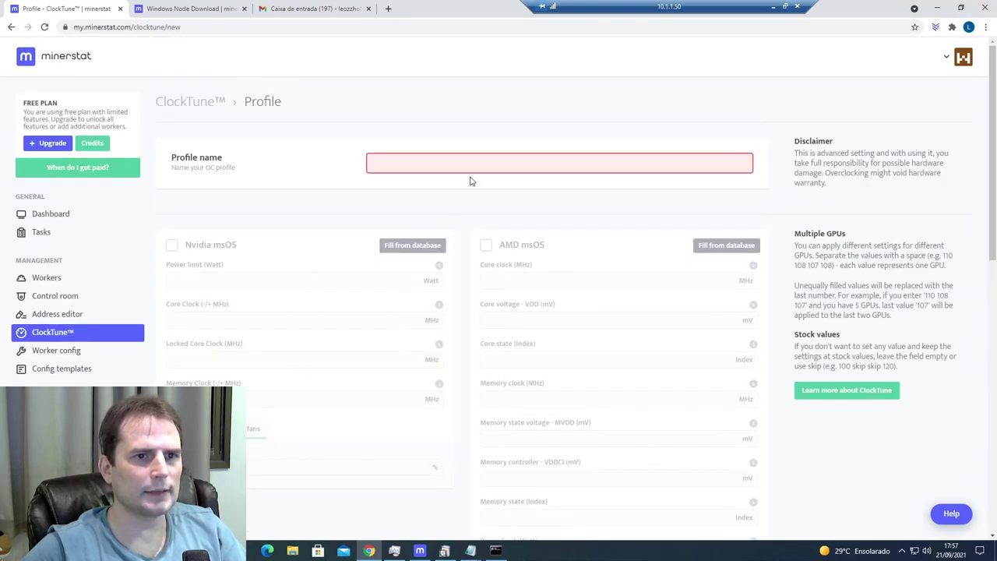
- Save the profile named 'Test' and bring the nbminer console forward
click(472, 163)
text(Test)
scroll(809, 363, down, 4)
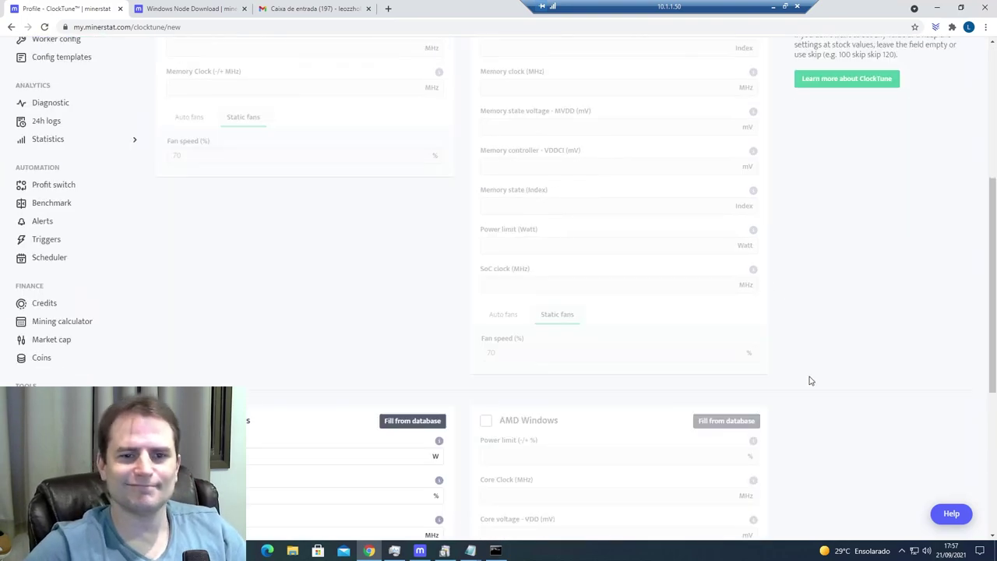
scroll(808, 363, down, 5)
click(746, 472)
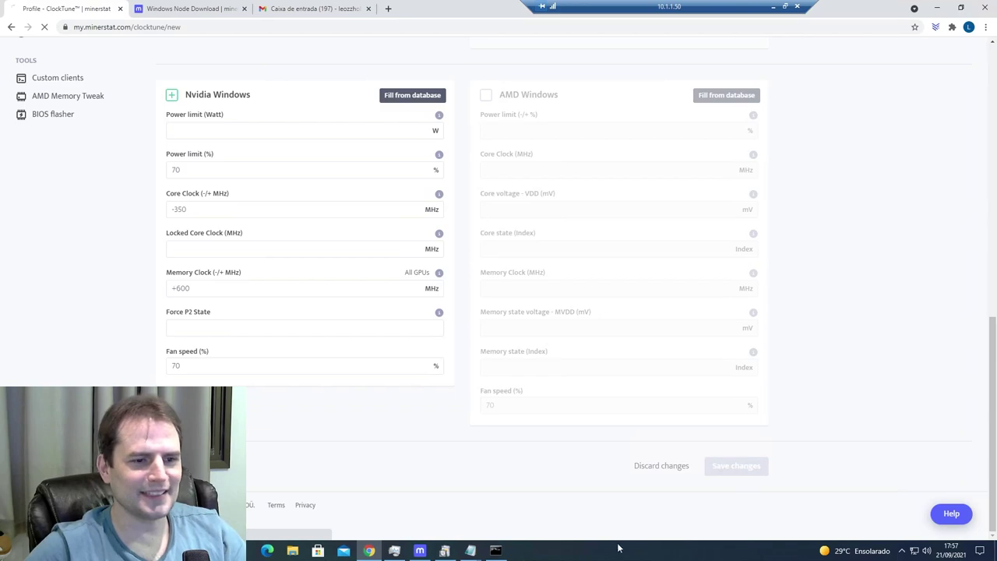
click(496, 551)
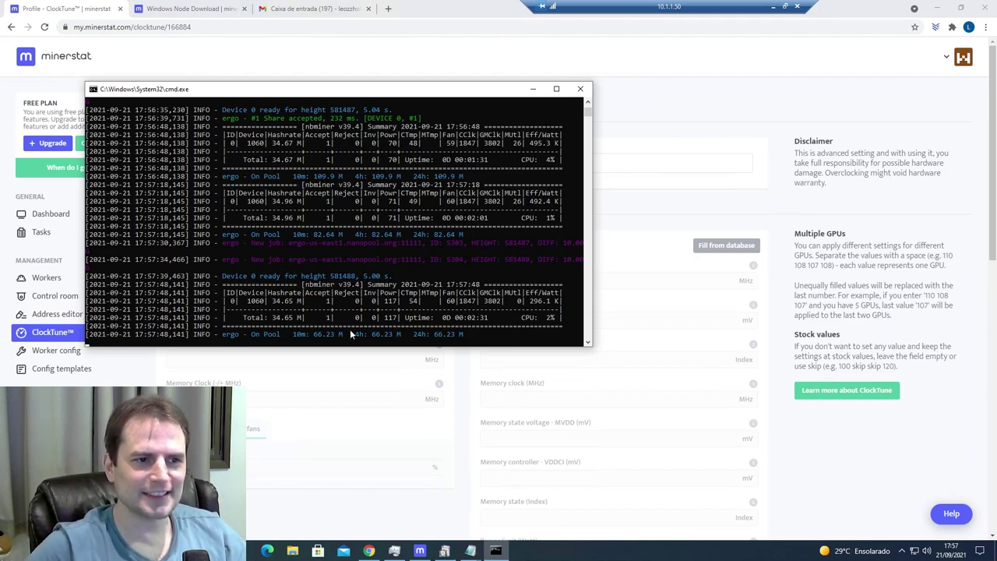
- Show Task Manager's GPU 0 graphs for the GeForce GTX 1060 3GB
right_click(550, 550)
click(585, 502)
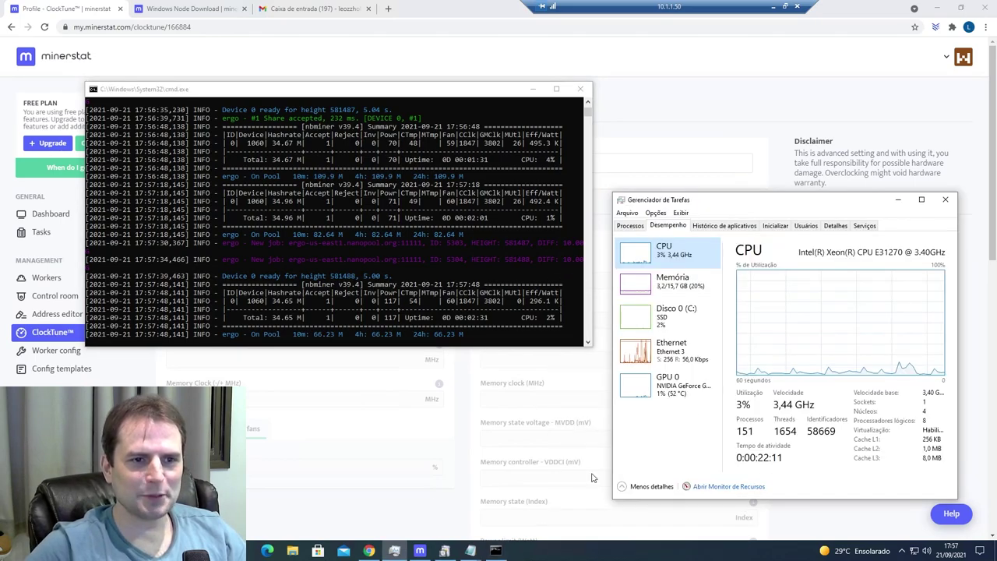
click(697, 389)
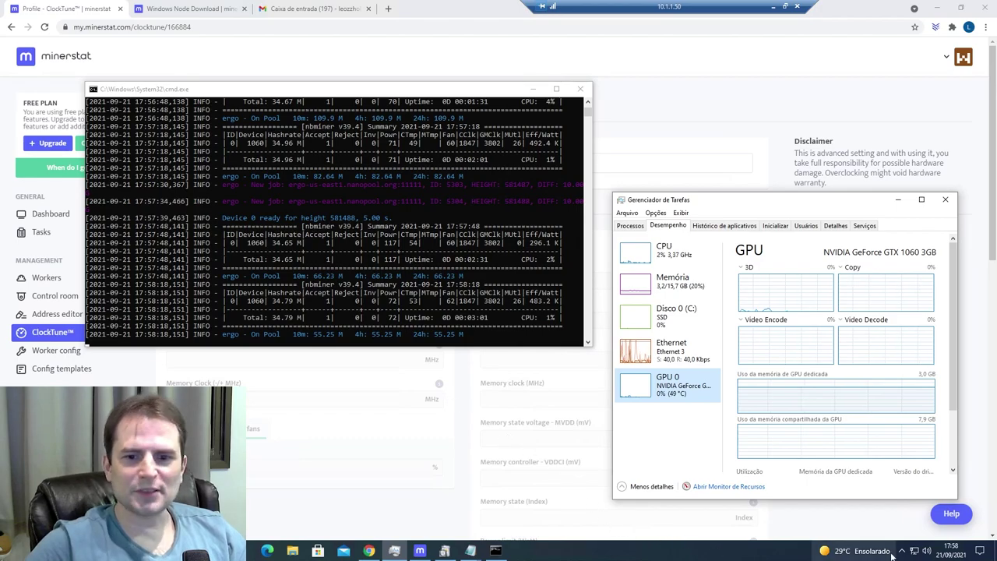
key(super)
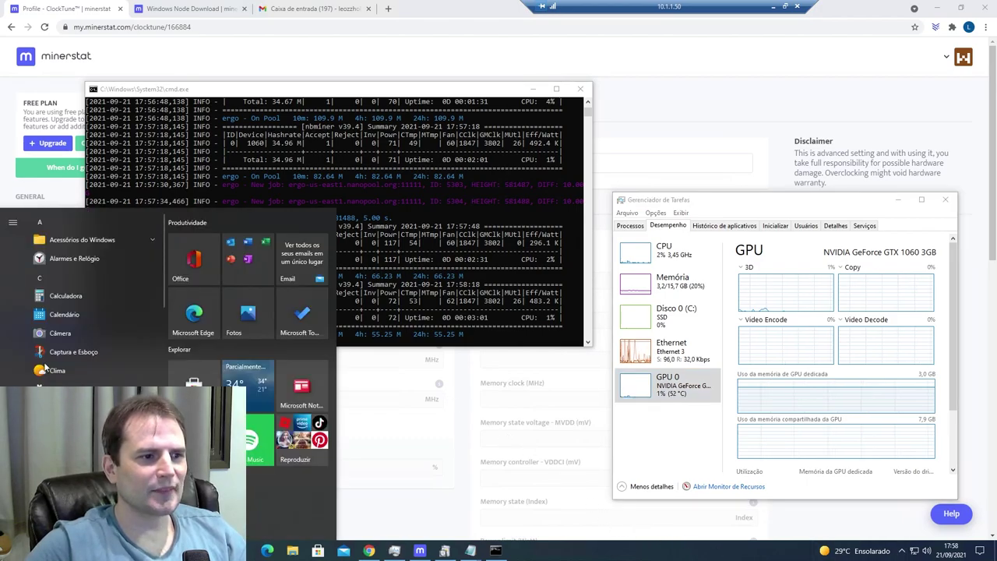
- Minimize Chrome to reveal the desktop windows beside the miner console
click(937, 7)
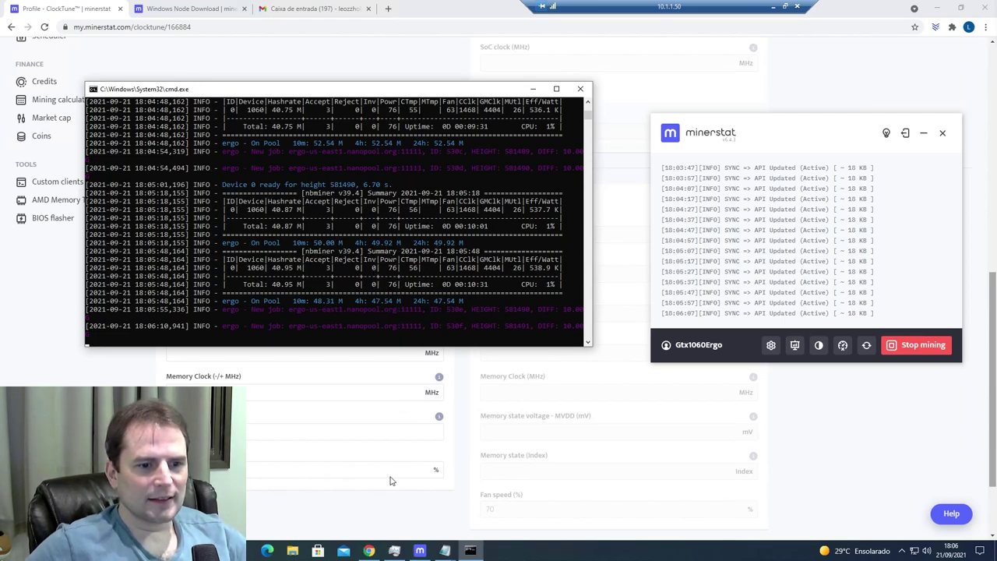
- Bring Task Manager's Performance > GPU 0 view to the front to watch the GTX 1060
click(395, 551)
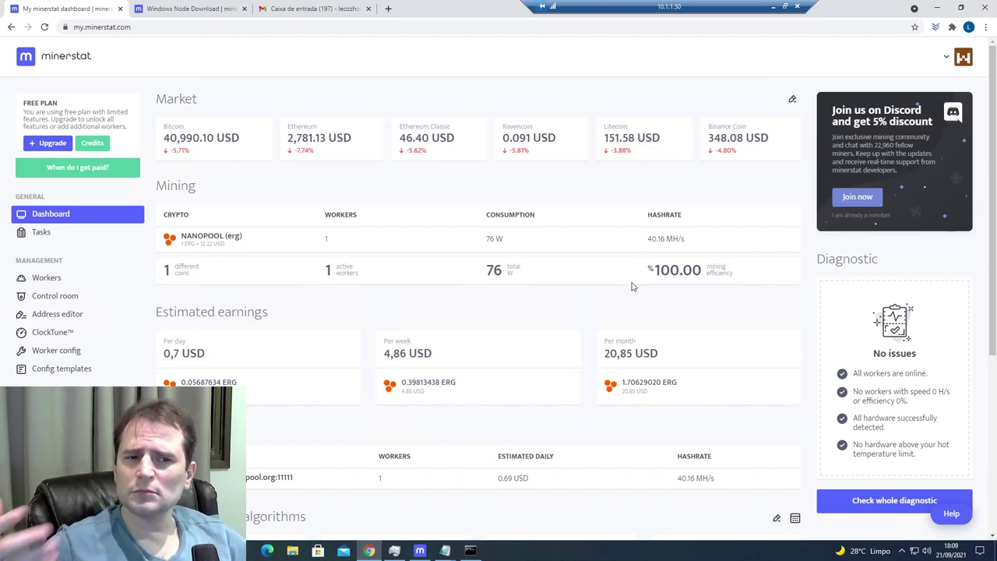
- Scroll the dashboard through Mining, Estimated earnings, Pools and Top options by algorithms
scroll(685, 263, down, 2)
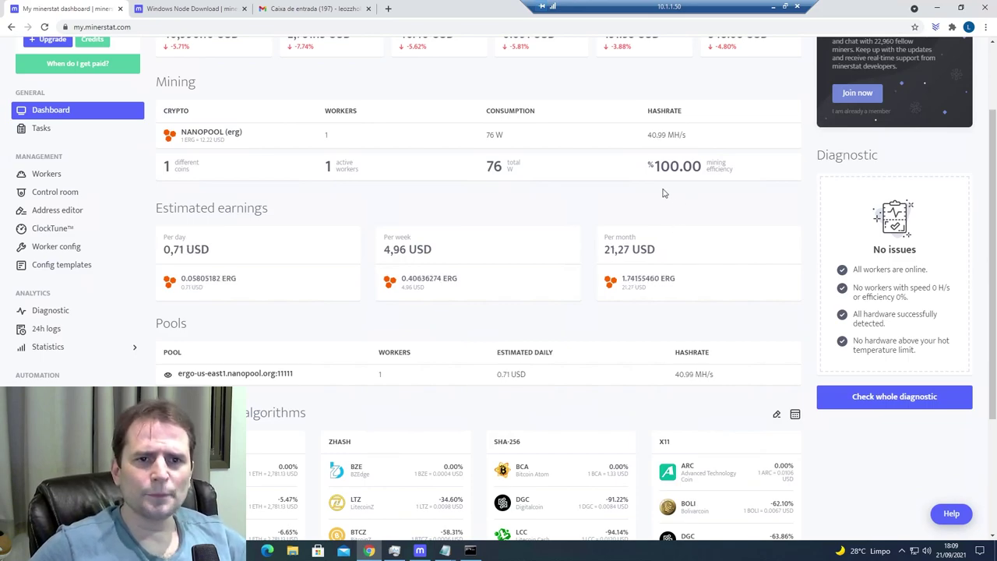
scroll(375, 273, down, 1)
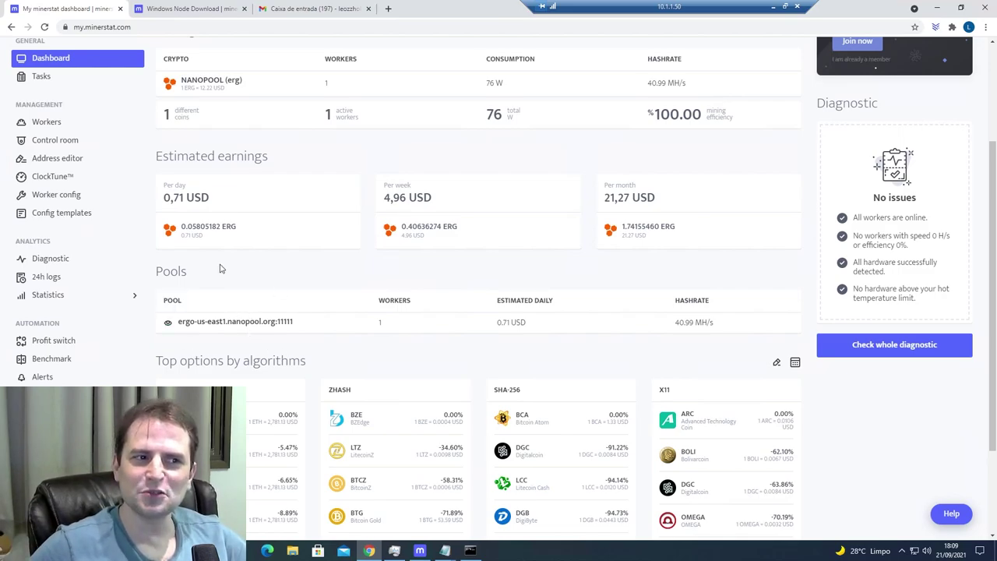
scroll(330, 401, down, 1)
scroll(330, 395, down, 2)
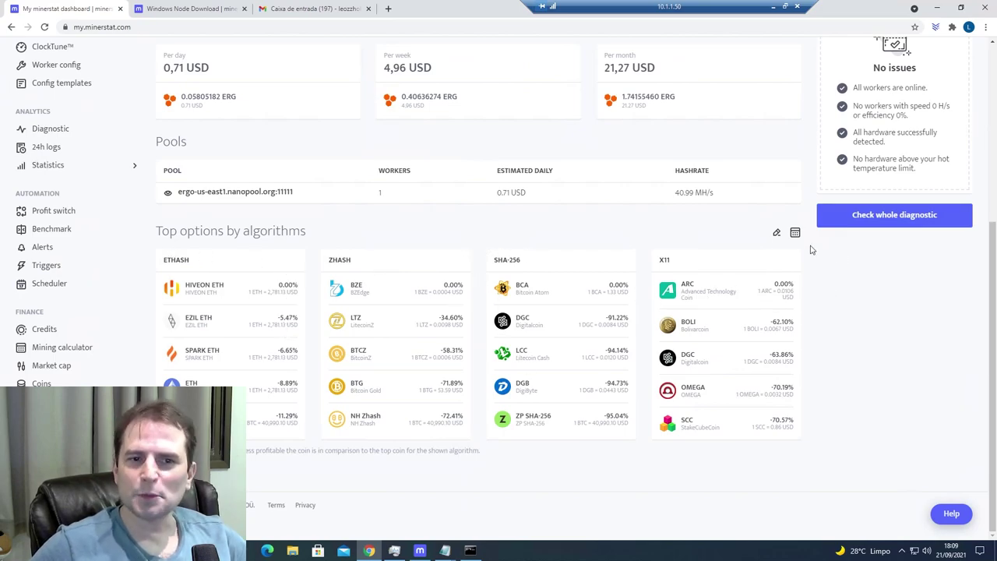
- Browse the fourth-column algorithm choices in Top options settings, then close without changes
click(777, 235)
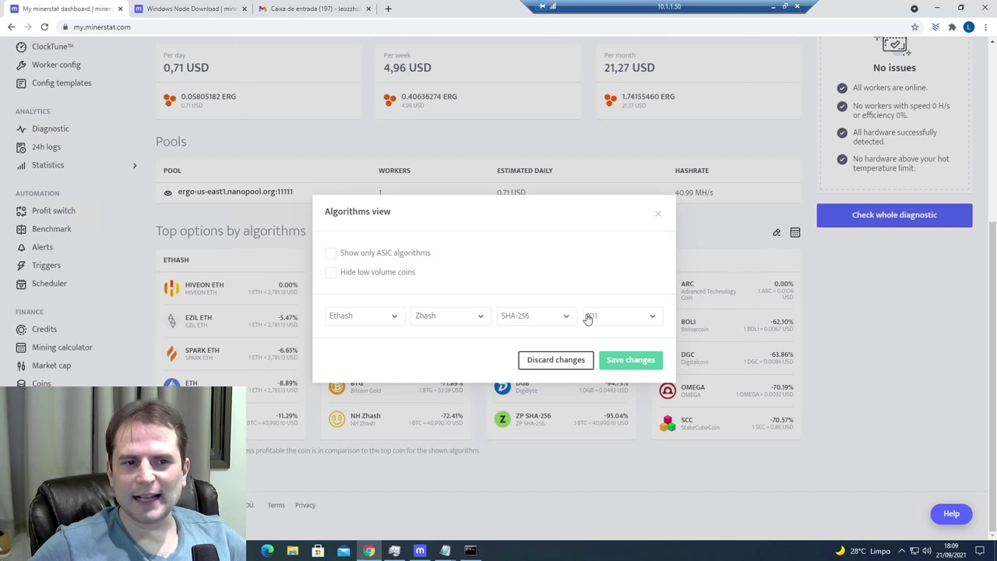
click(619, 319)
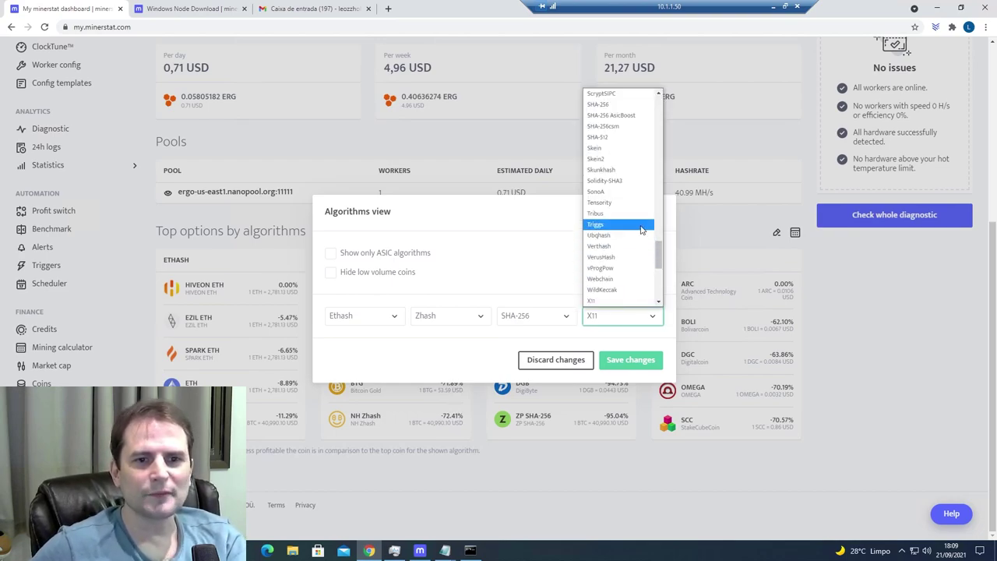
scroll(638, 235, down, 3)
scroll(638, 236, up, 2)
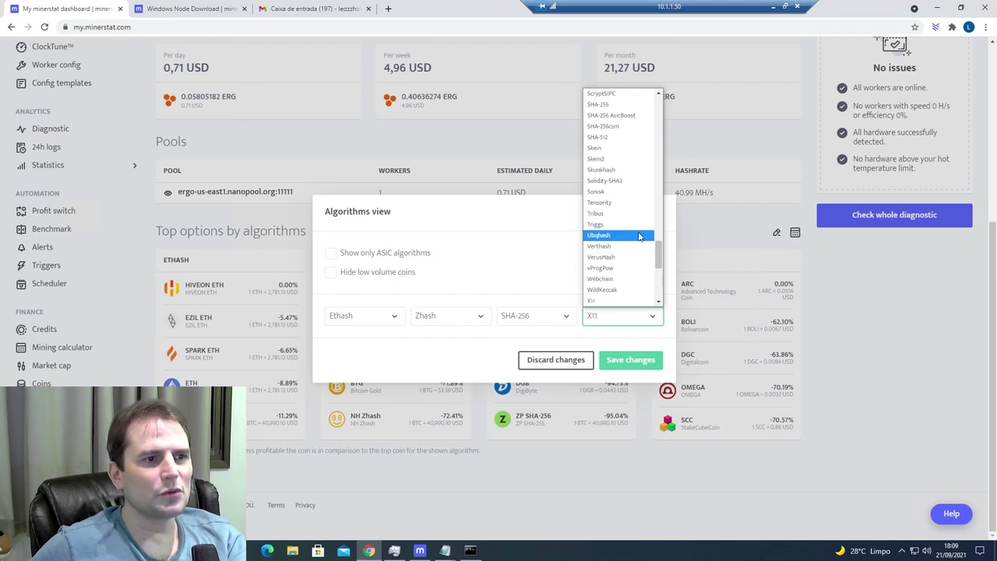
scroll(502, 187, up, 2)
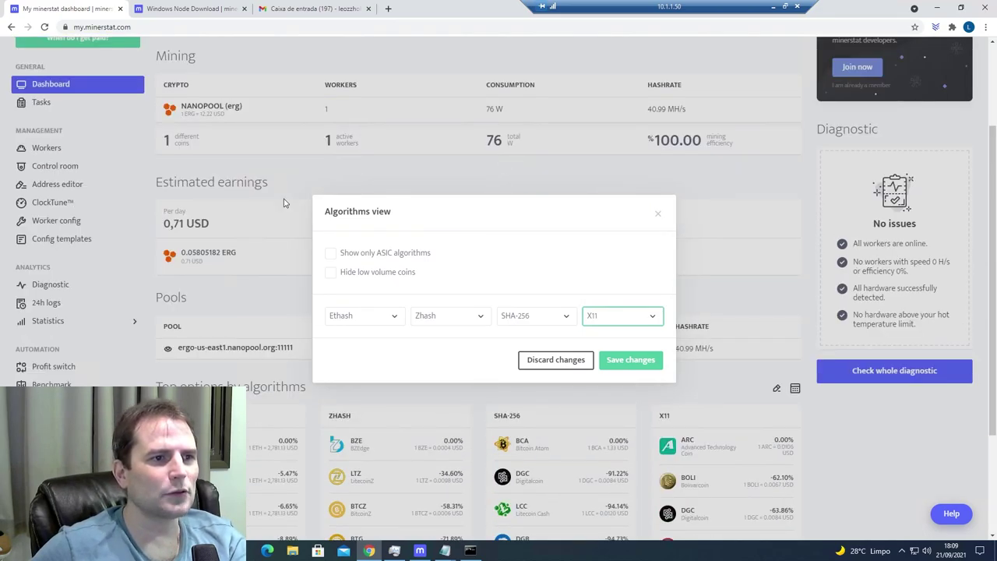
scroll(283, 206, down, 1)
scroll(283, 208, down, 1)
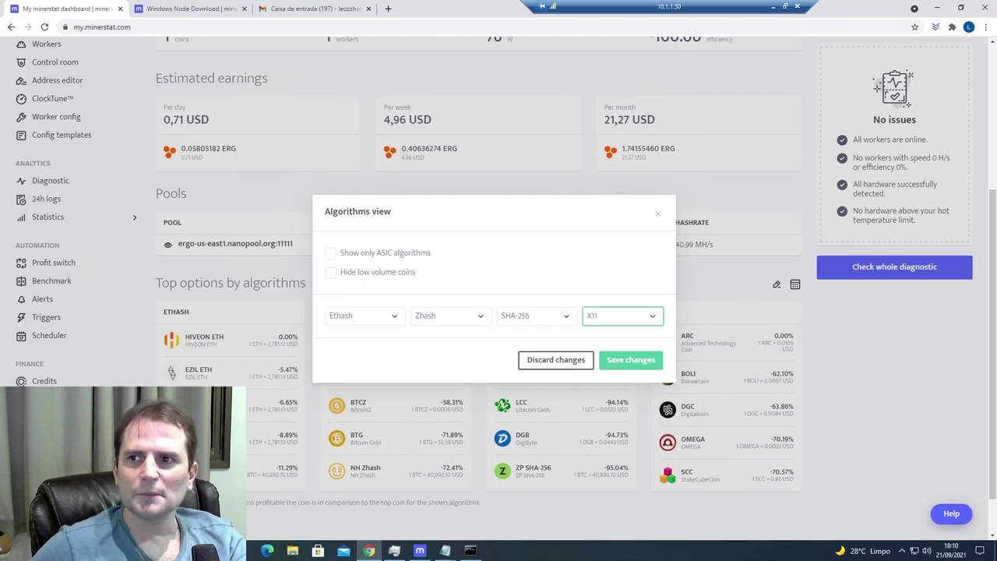
click(630, 359)
scroll(700, 312, down, 1)
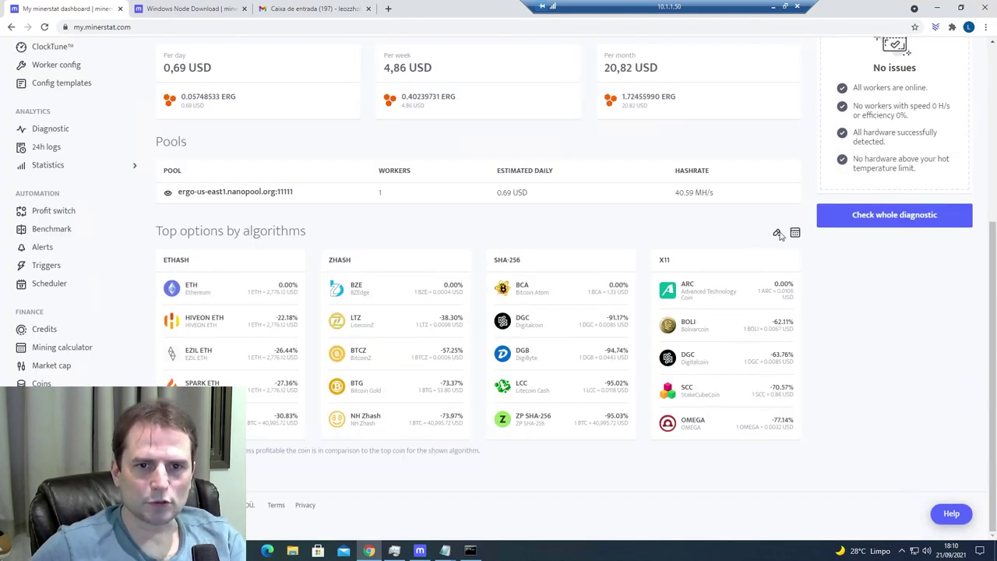
- Set the fourth algorithm column to Autolykos2 and save the change
click(777, 233)
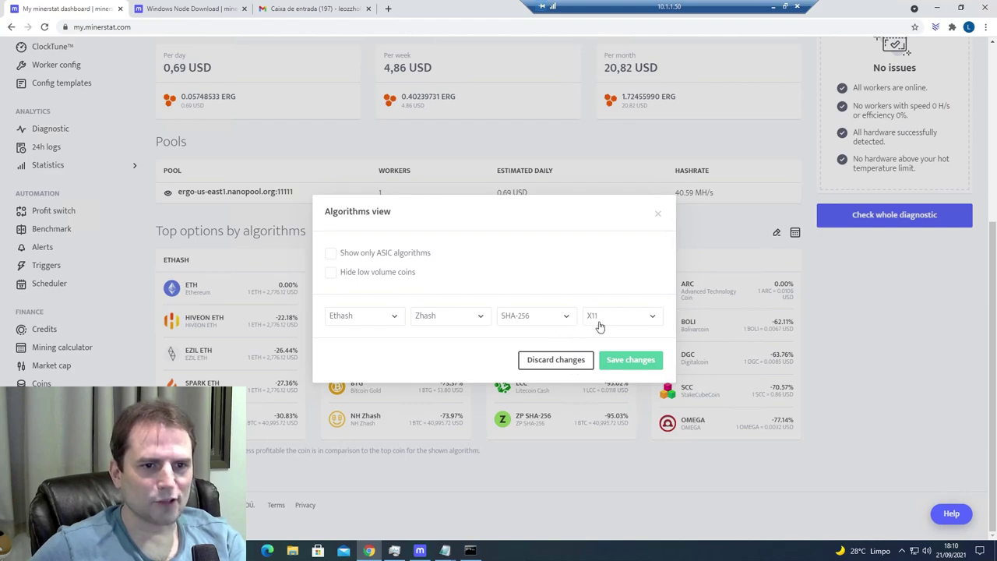
click(651, 318)
scroll(657, 226, up, 15)
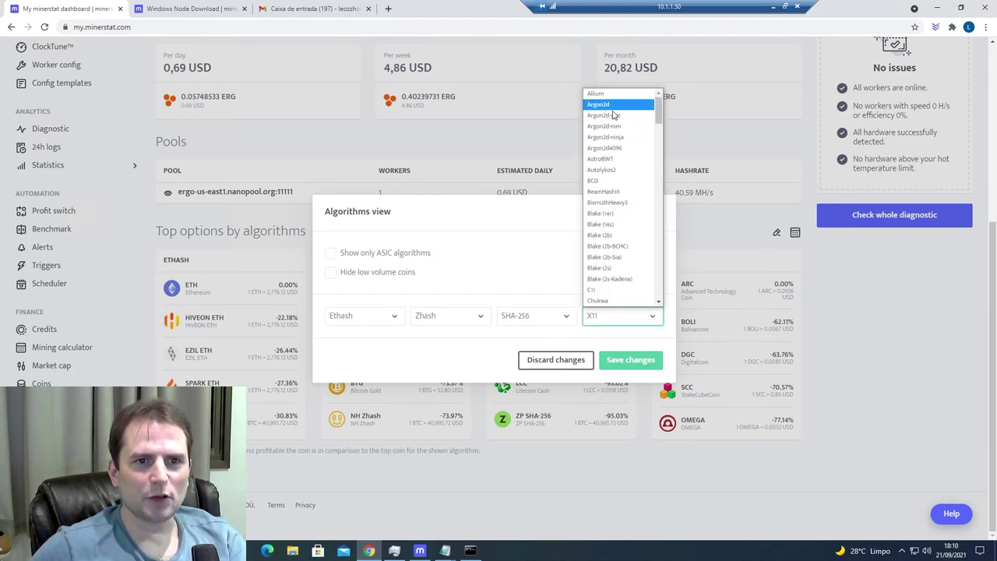
click(619, 168)
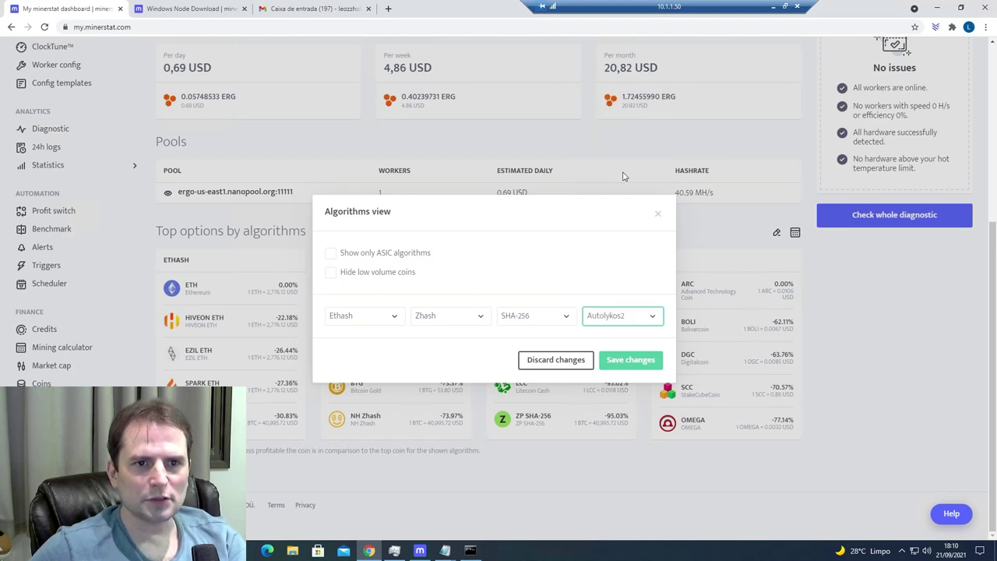
click(629, 363)
right_click(631, 363)
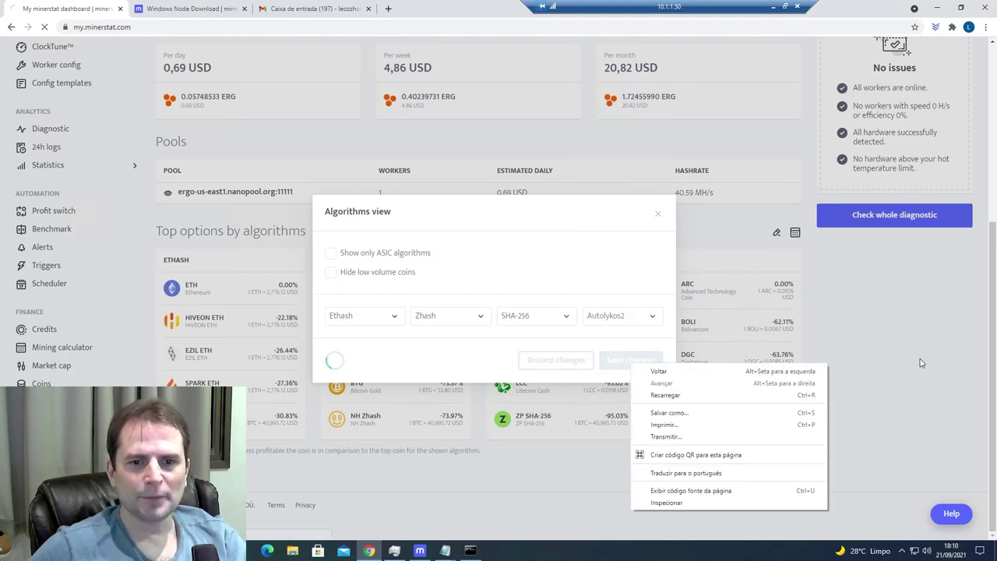
click(917, 364)
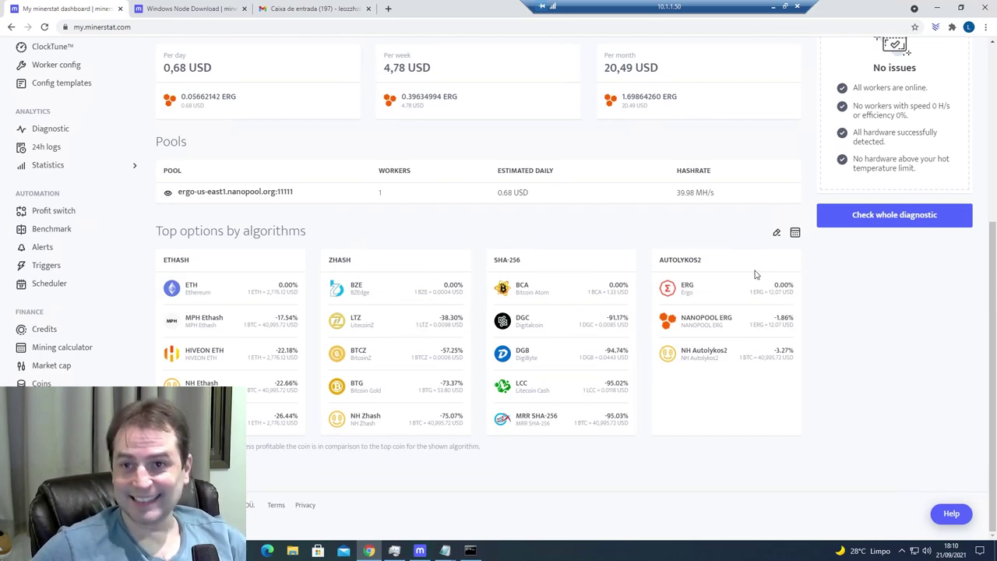
scroll(795, 291, up, 4)
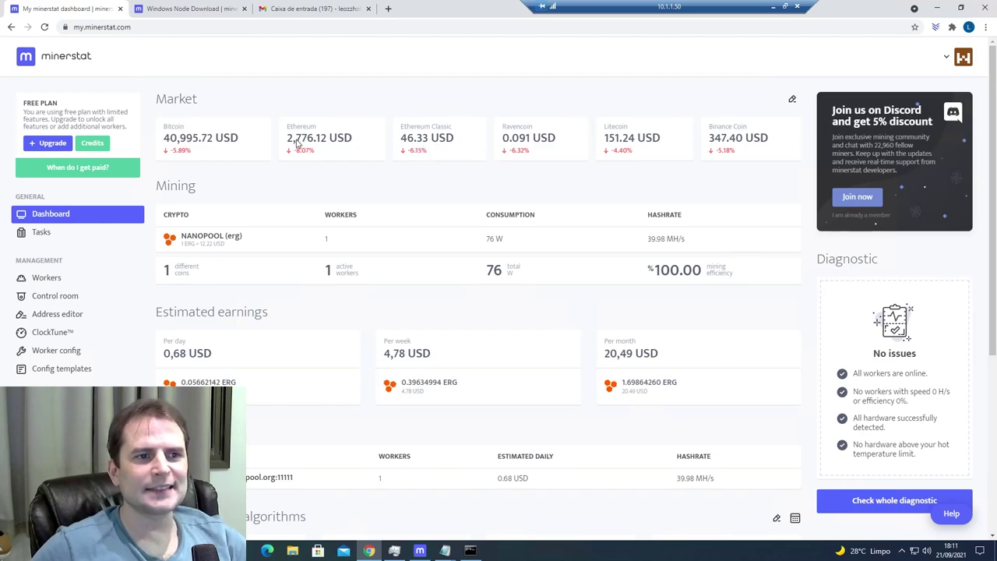
scroll(280, 257, down, 5)
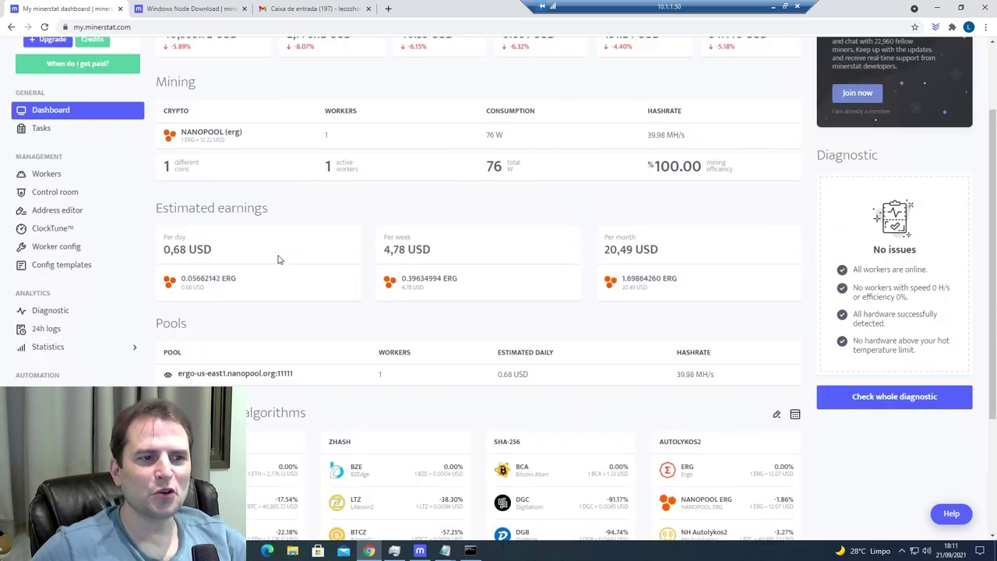
scroll(354, 281, up, 5)
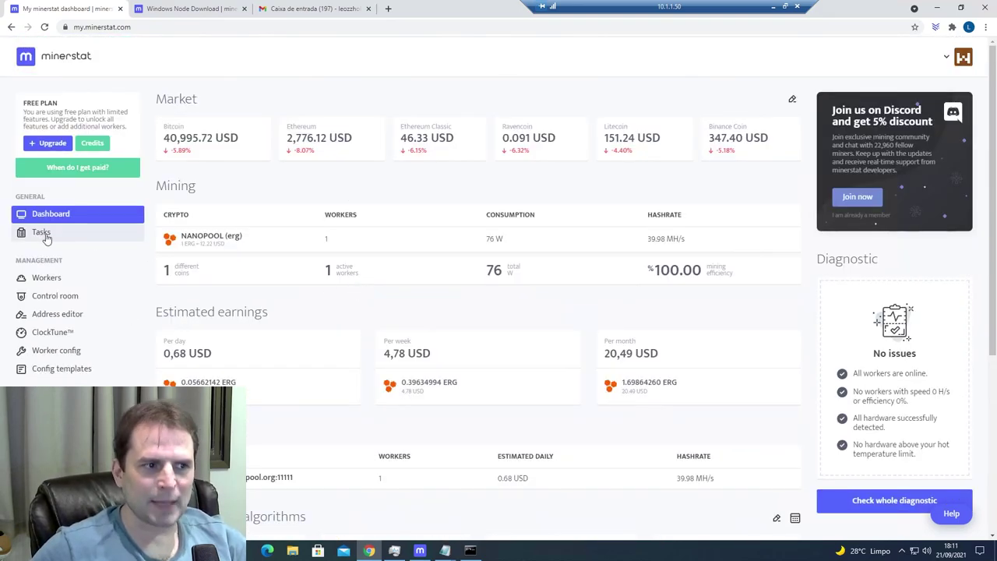
scroll(49, 272, down, 1)
- Go through Workers to the Address editor's Pools tab listing ERGO-NANOPOOL, ETC, ETH and RVN
click(47, 178)
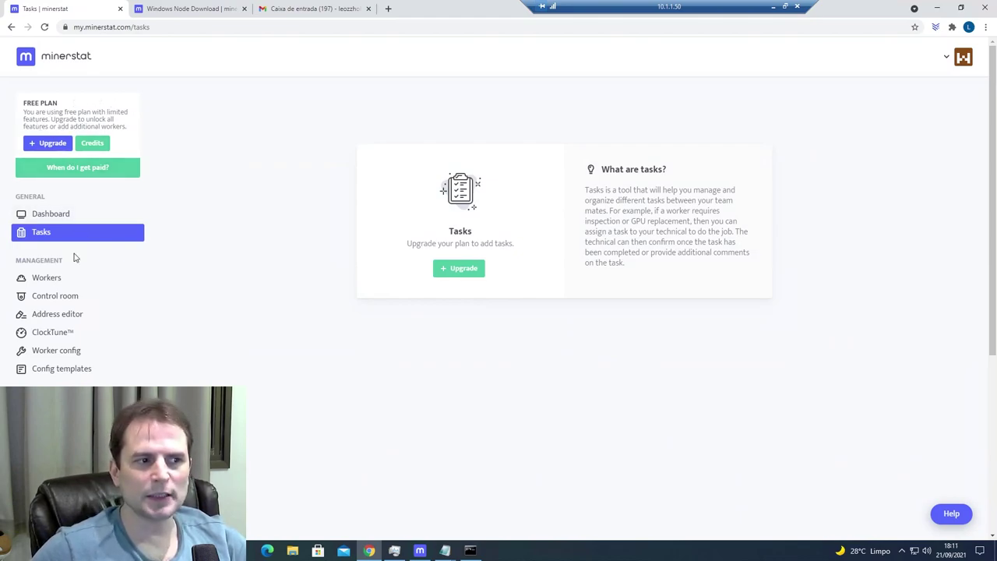
click(47, 278)
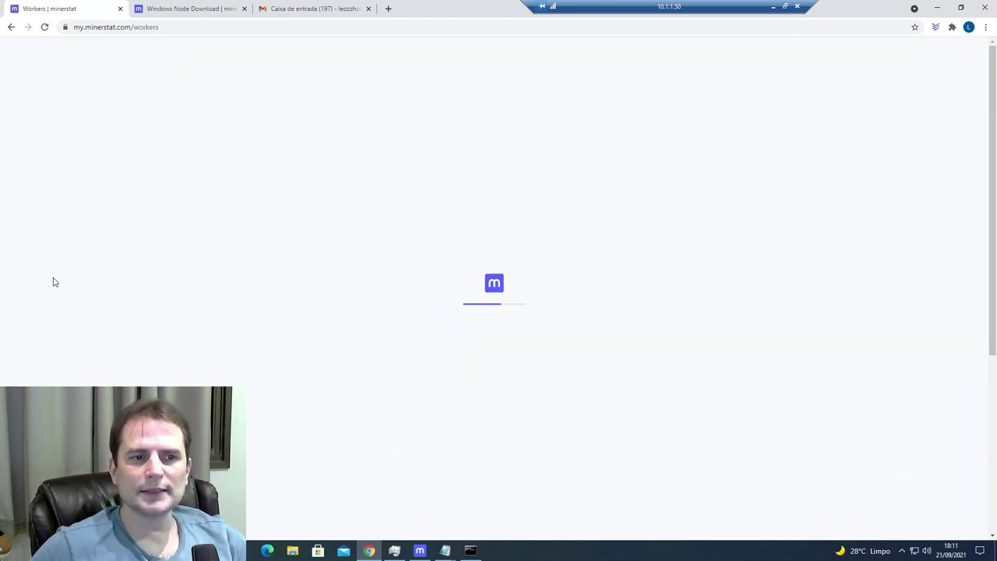
mouse_move(381, 205)
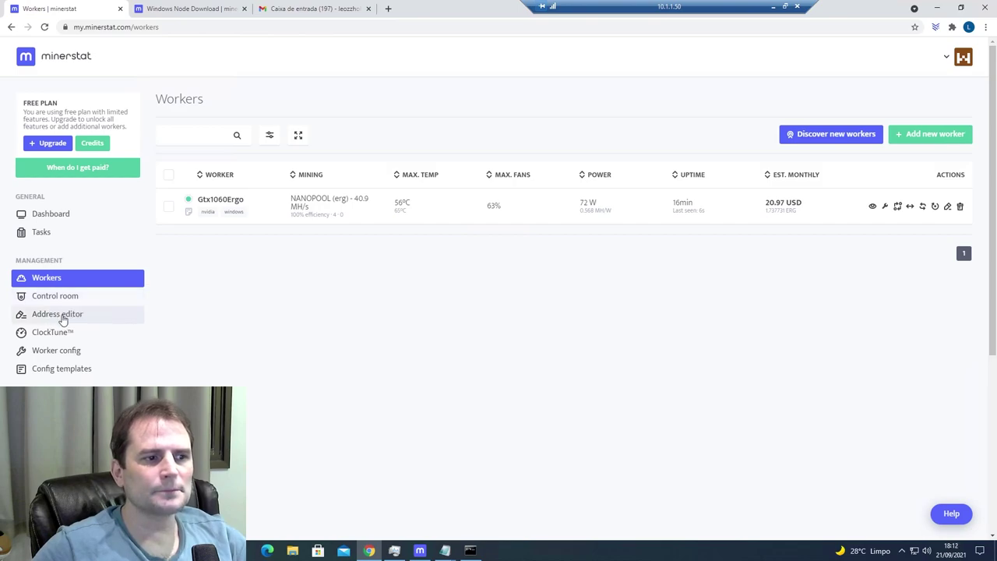
click(55, 319)
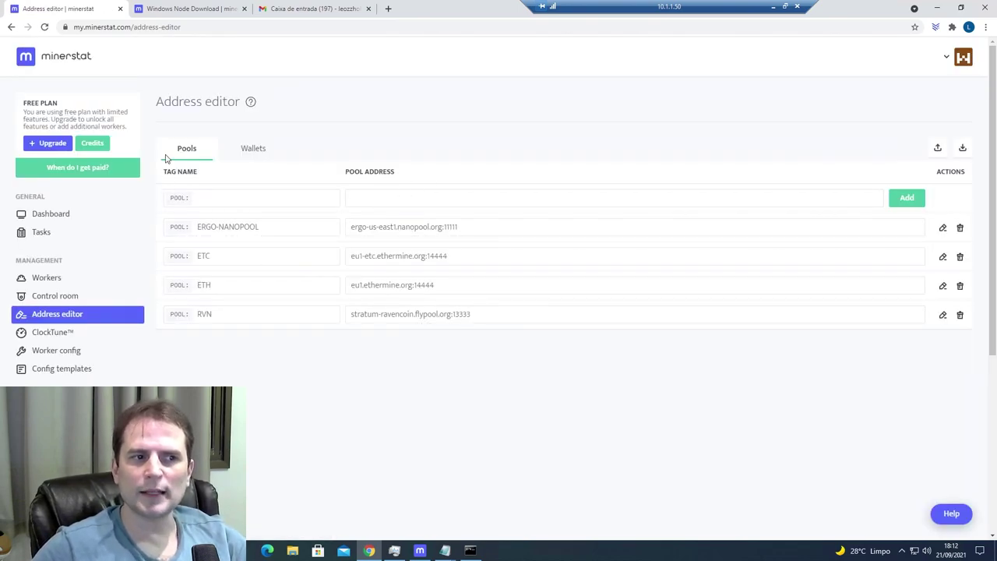
- Check the ERGO wallet, Teste ClockTune profile and NBMiner worker config, then open Diagnostic
click(254, 152)
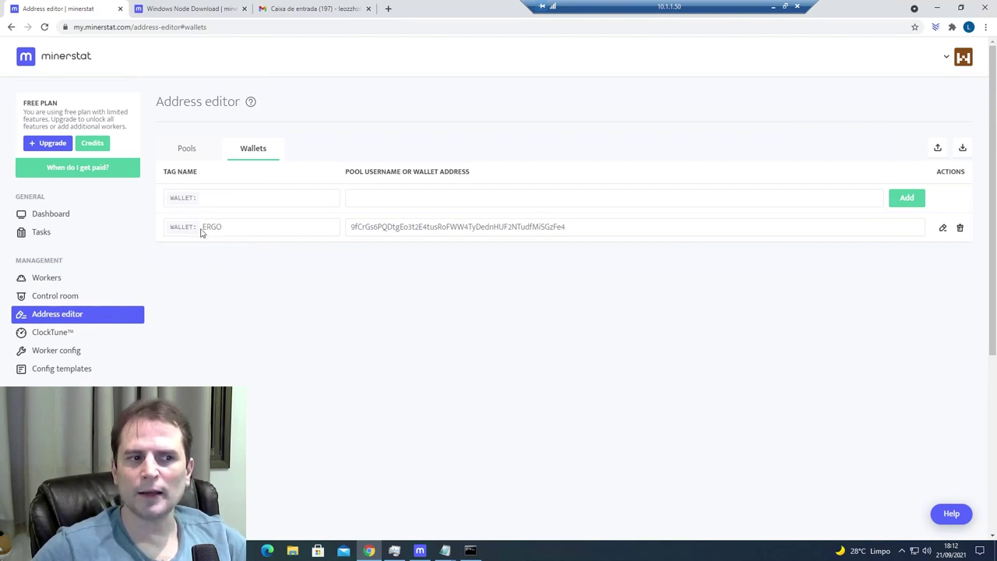
click(49, 335)
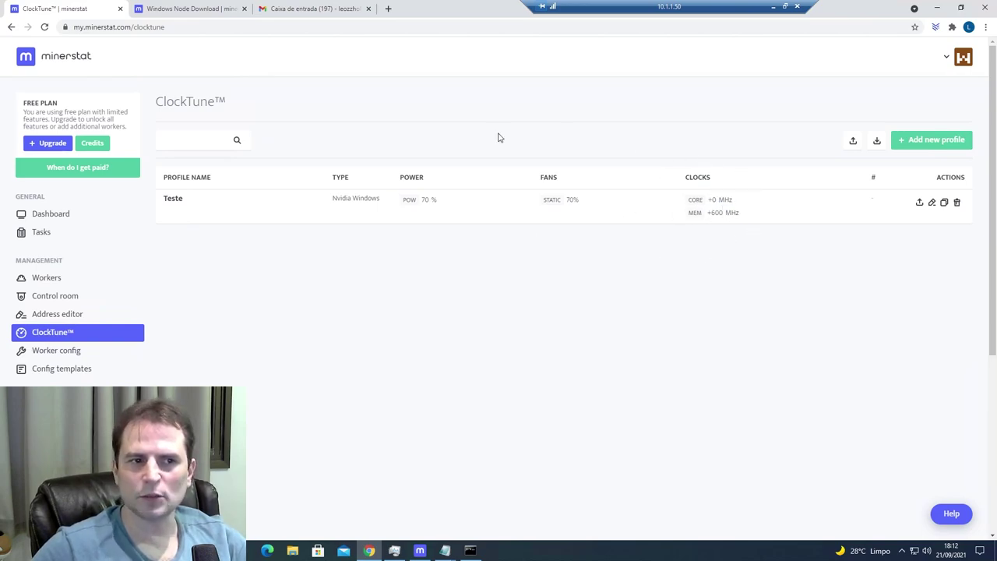
click(52, 352)
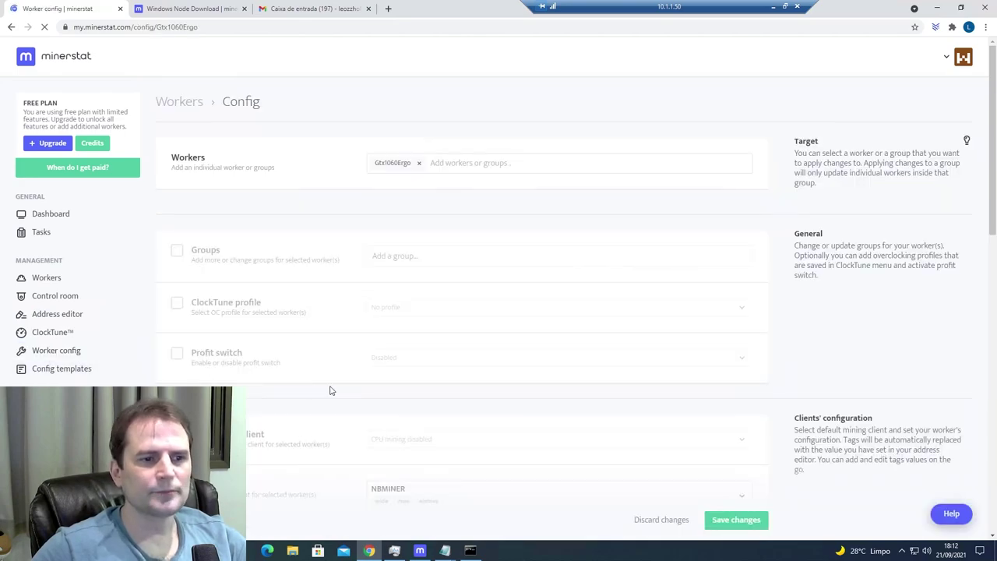
scroll(420, 359, down, 1)
scroll(436, 350, down, 3)
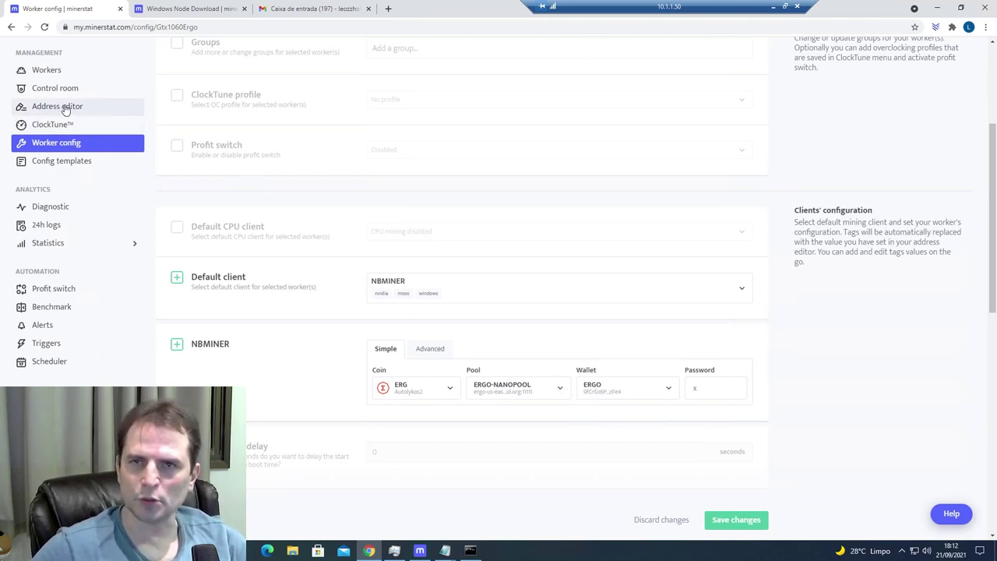
click(67, 211)
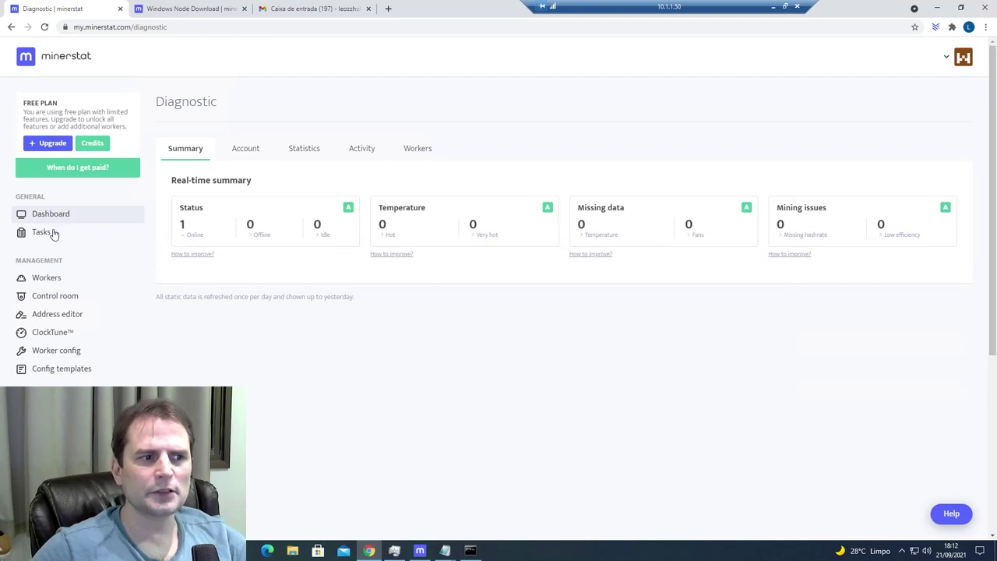
- Check the 24h log and open Gtx1060Ergo's stats page showing NBMiner at 39.76 MH/s
scroll(55, 257, down, 1)
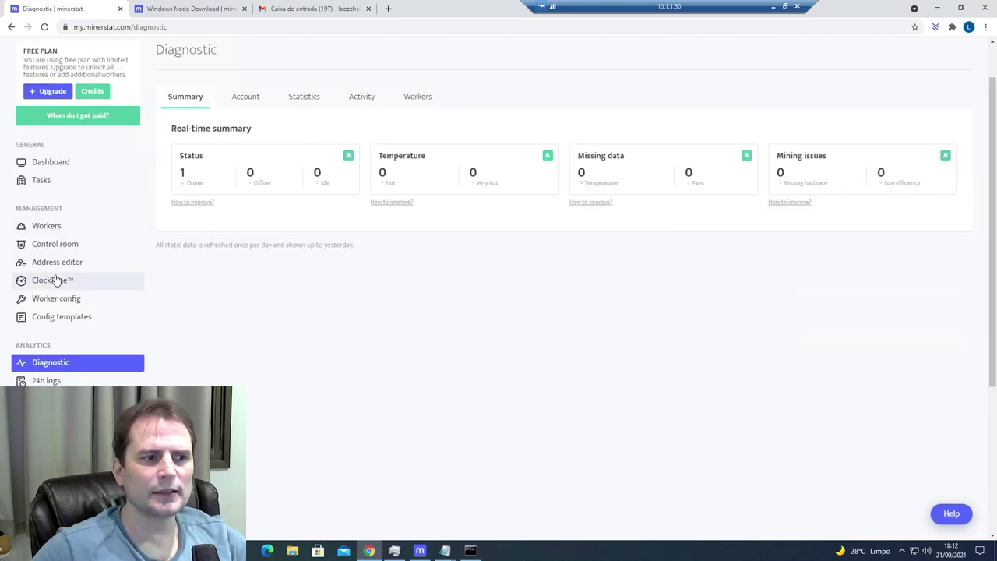
click(46, 380)
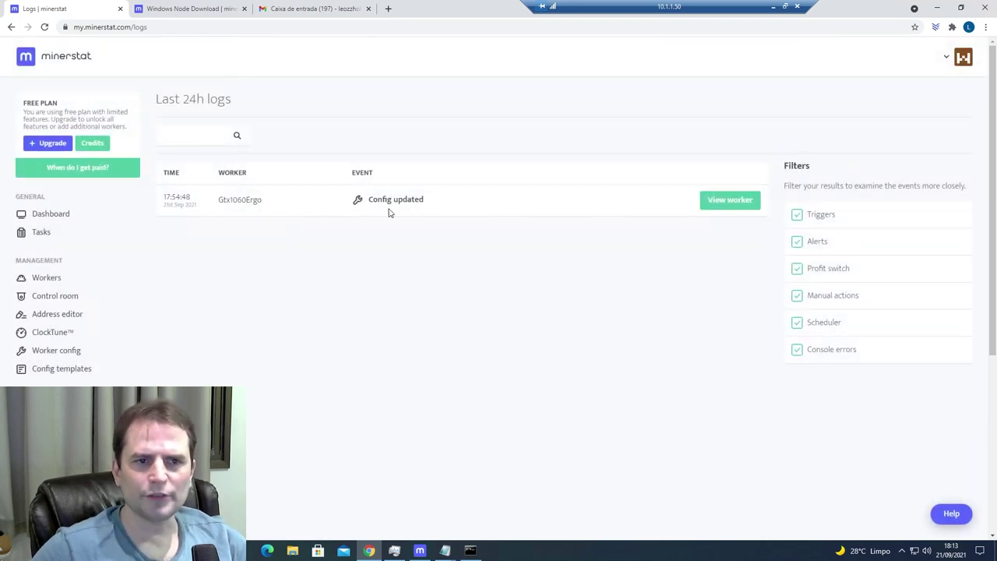
click(715, 199)
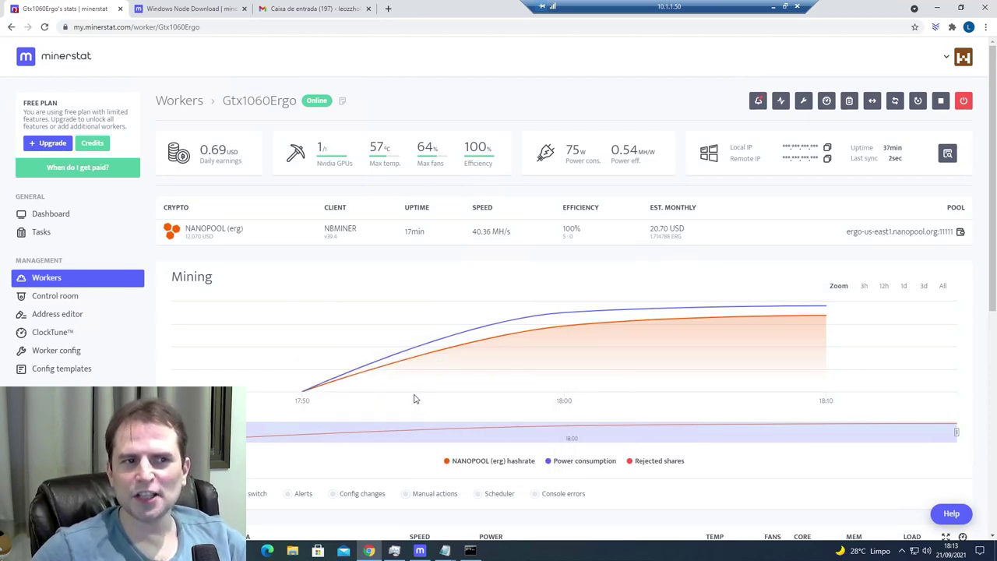
scroll(381, 411, down, 2)
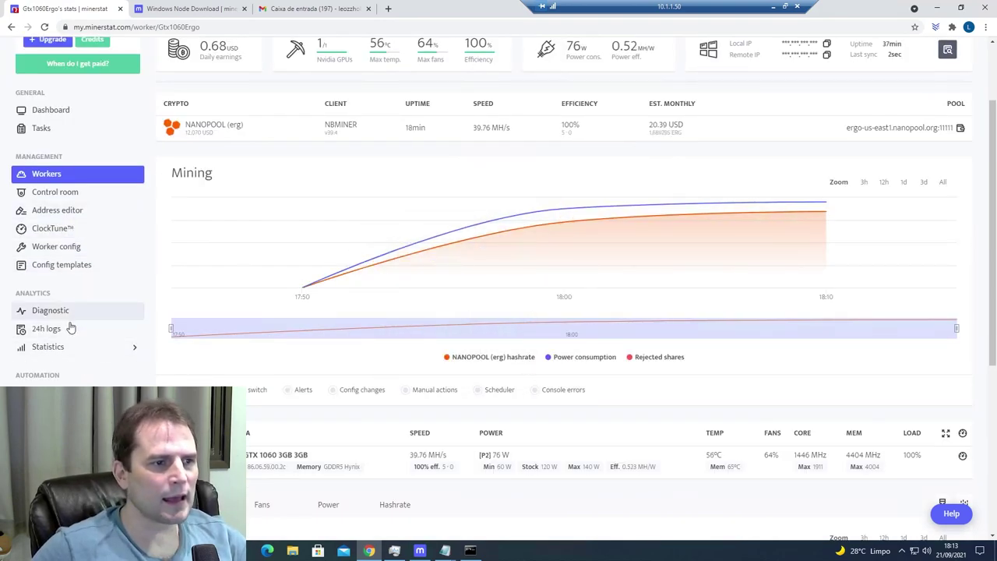
scroll(69, 328, down, 1)
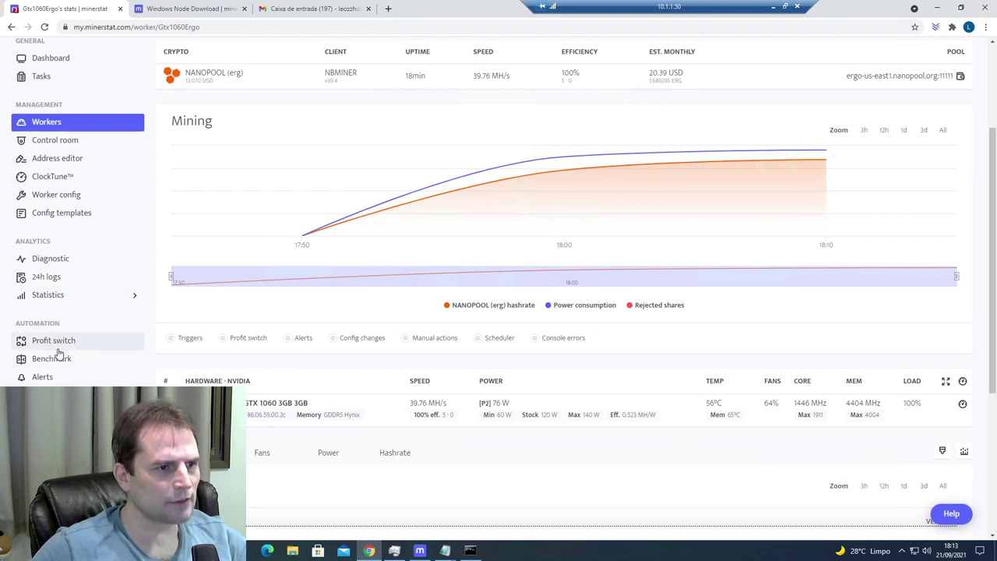
click(56, 295)
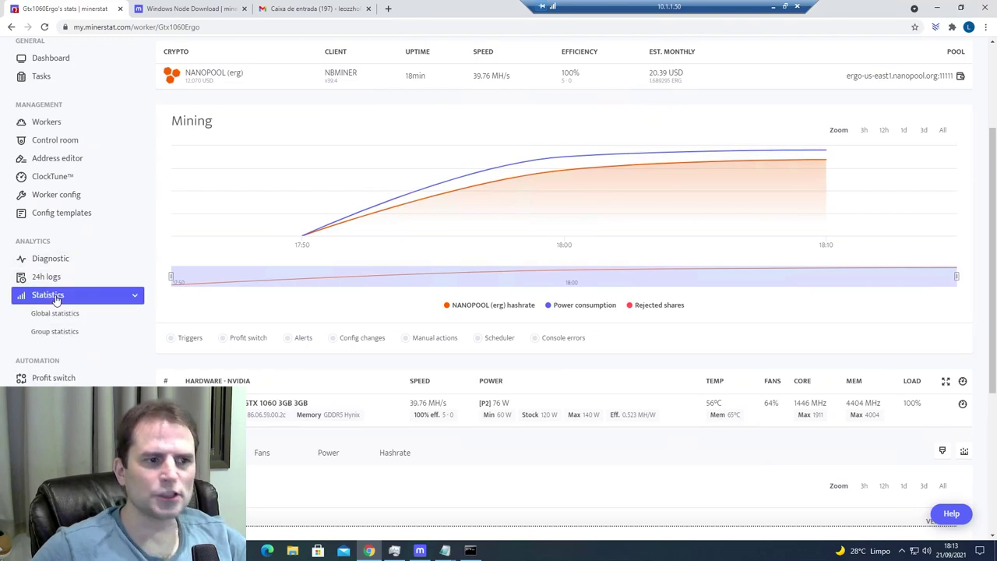
- Open Global statistics and scroll through the profitability, hashrate-per-coin and power-per-coin charts
click(62, 314)
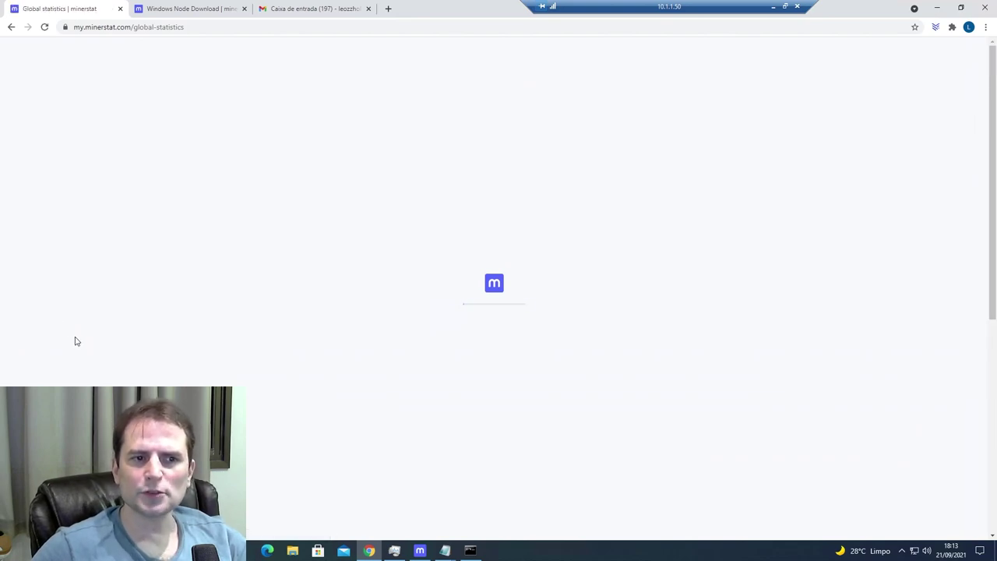
scroll(78, 333, down, 1)
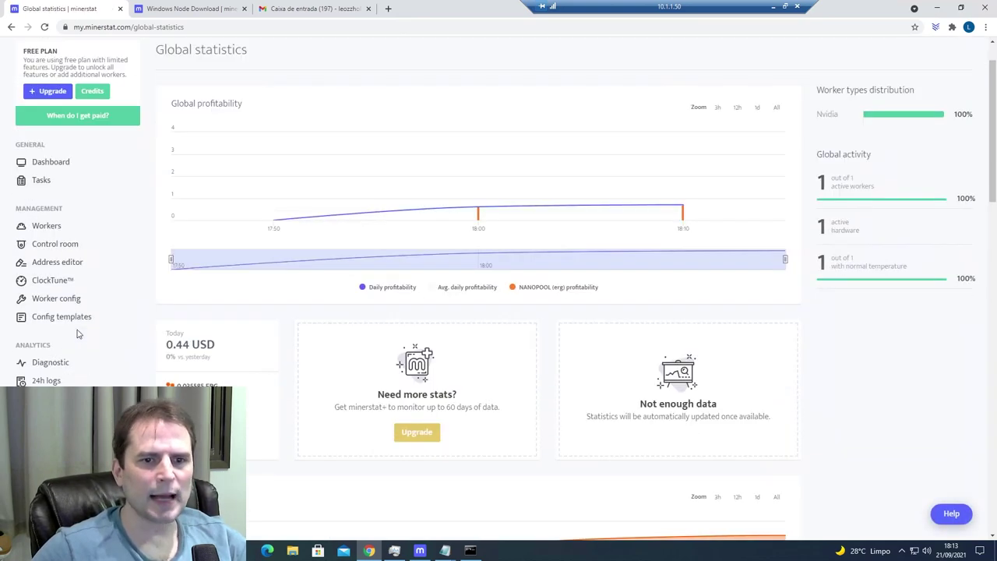
scroll(77, 343, down, 1)
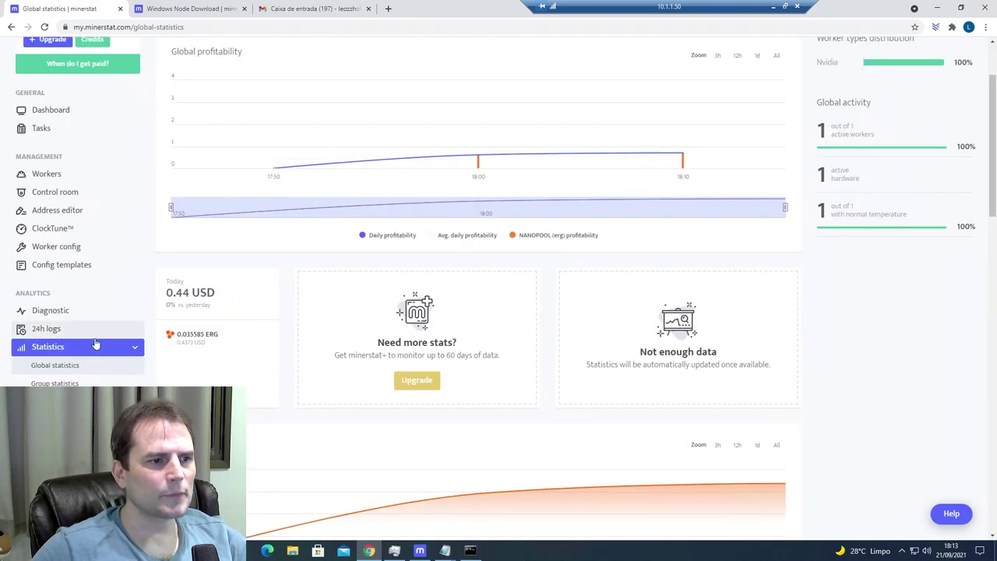
scroll(266, 202, down, 1)
scroll(266, 202, down, 3)
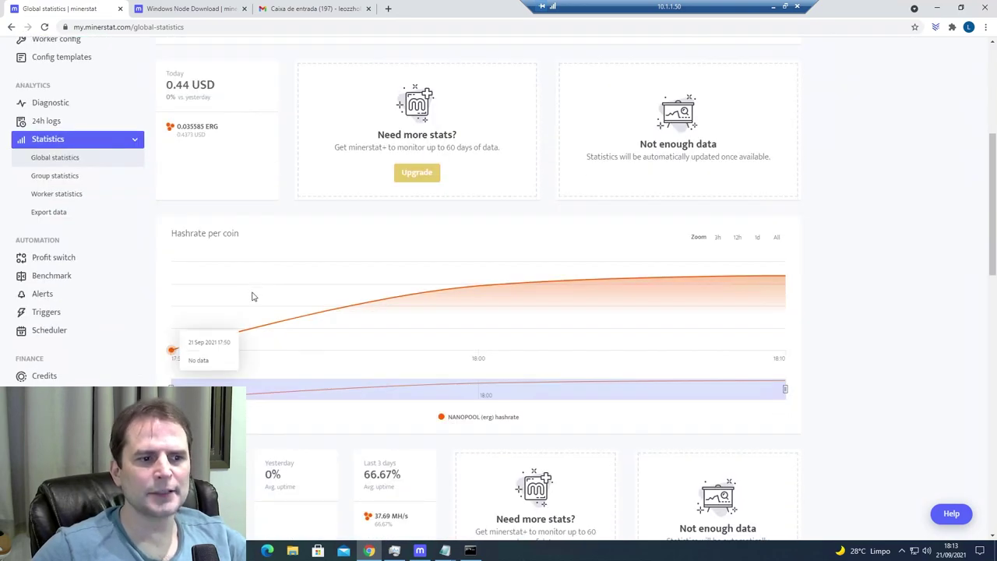
scroll(237, 246, down, 8)
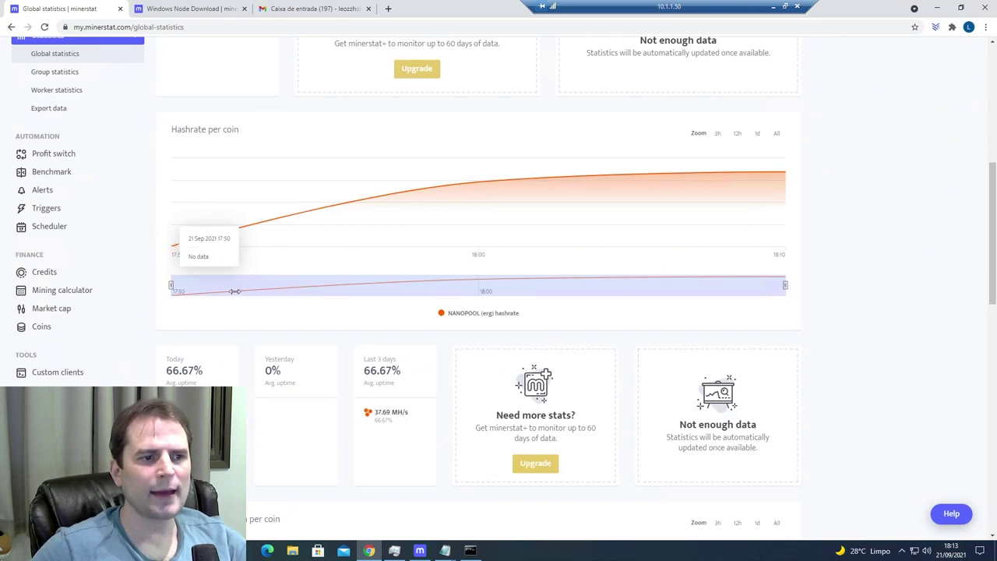
scroll(273, 309, down, 1)
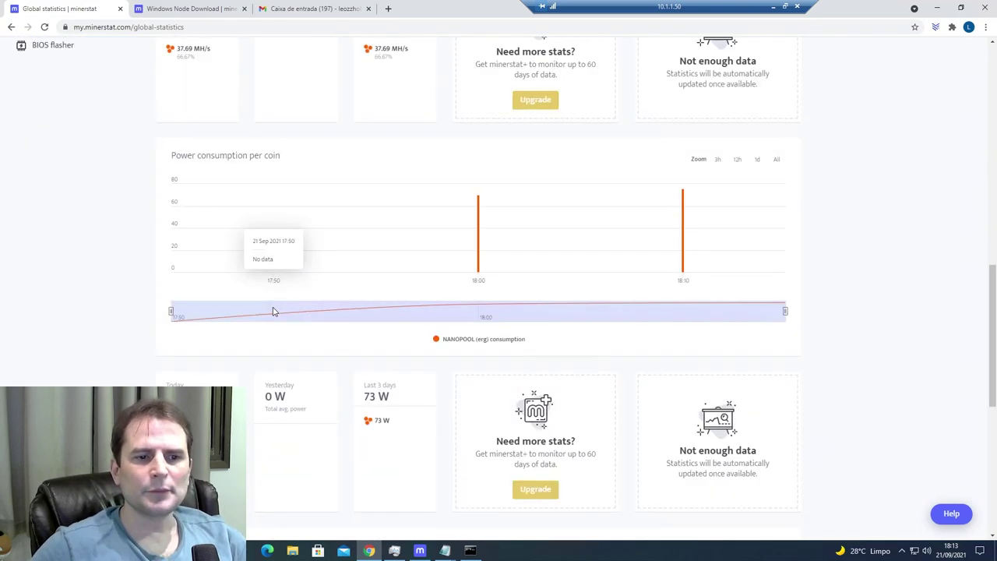
scroll(273, 309, up, 10)
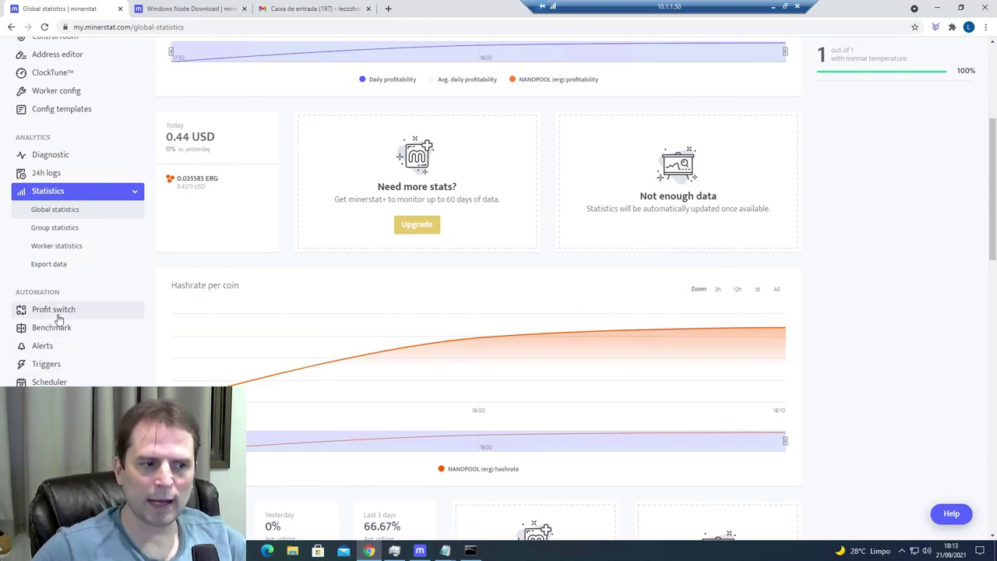
scroll(73, 343, down, 2)
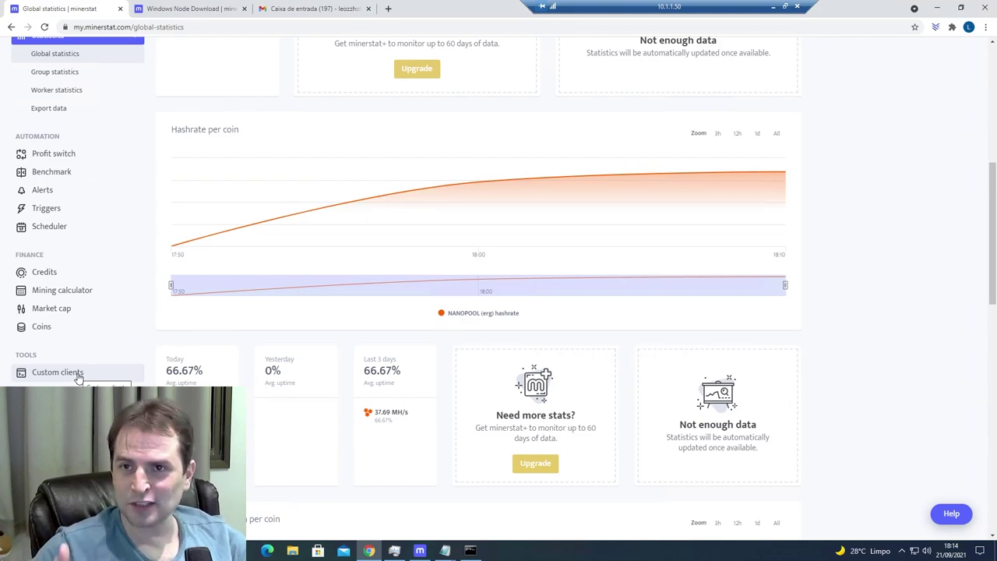
scroll(204, 288, up, 5)
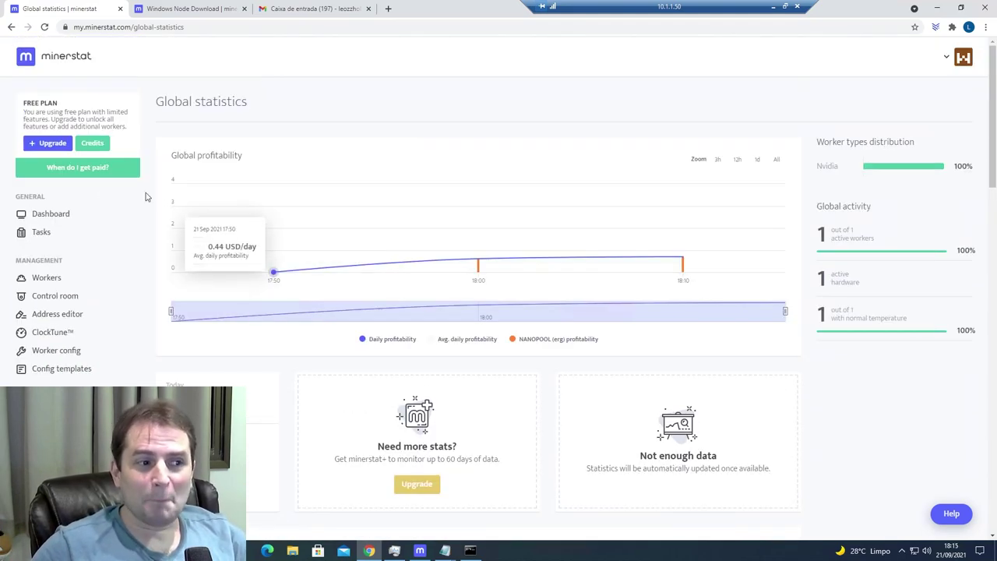
- Return to the dashboard and scroll down to Pools and Top options including Autolykos2
click(48, 216)
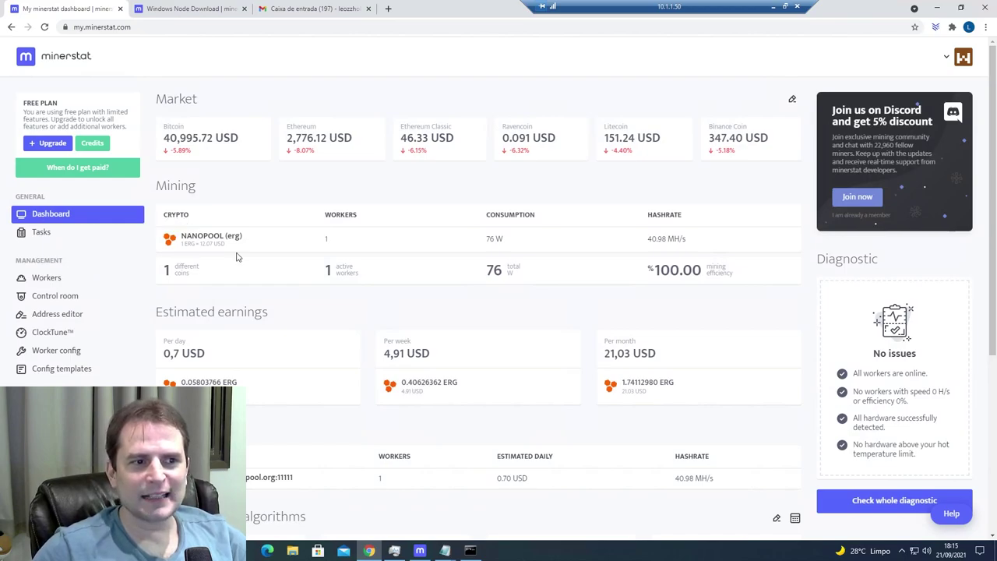
scroll(265, 266, down, 2)
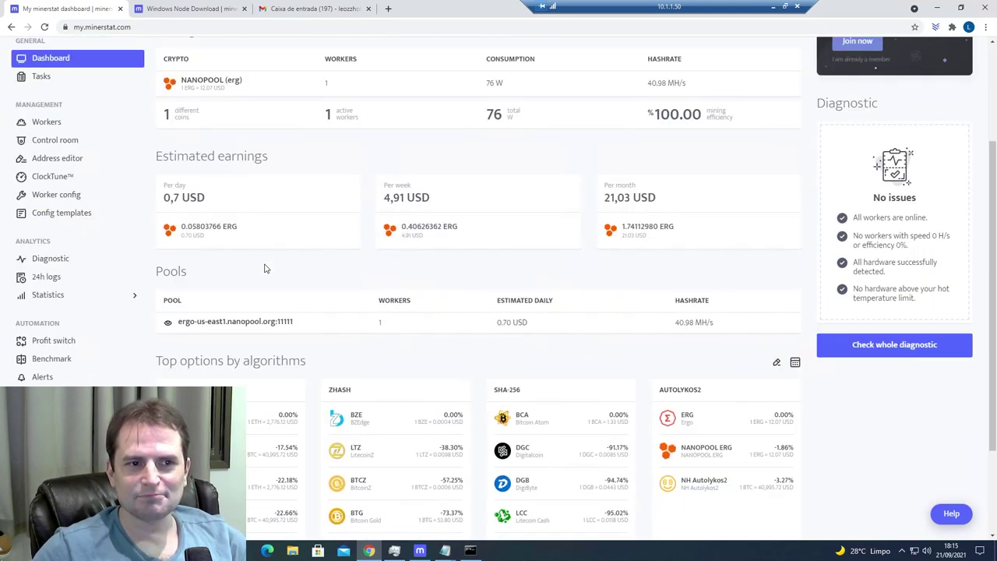